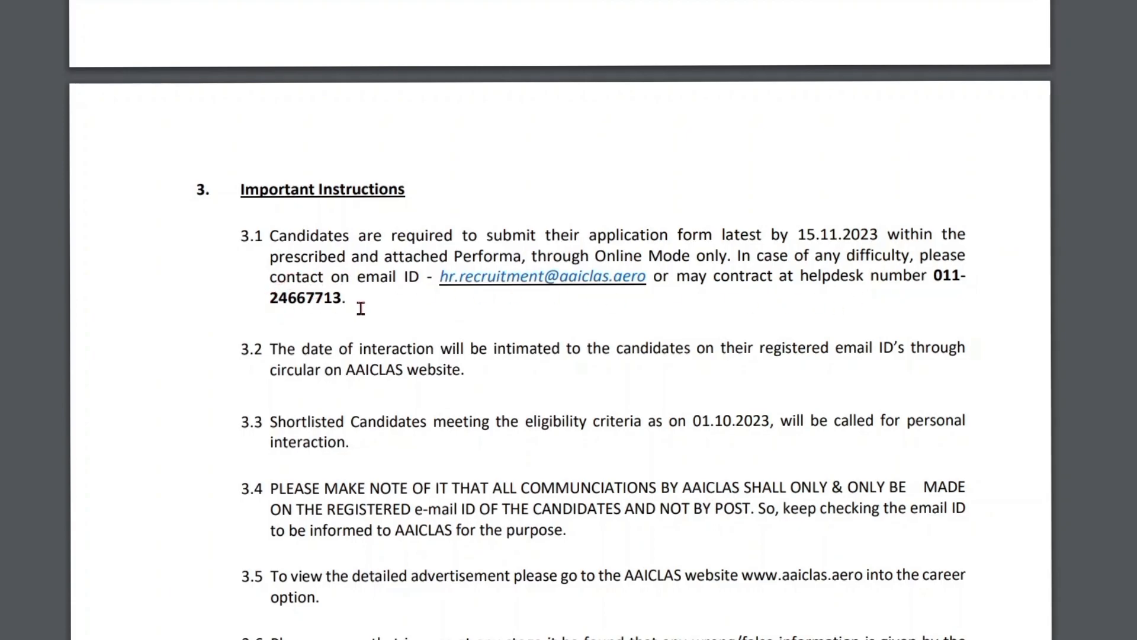
# Read the recruitment notice's Important Instructions section from item 3.1 through item 3.21 and the disclaimer.
pyautogui.scroll(-5, 360, 309)
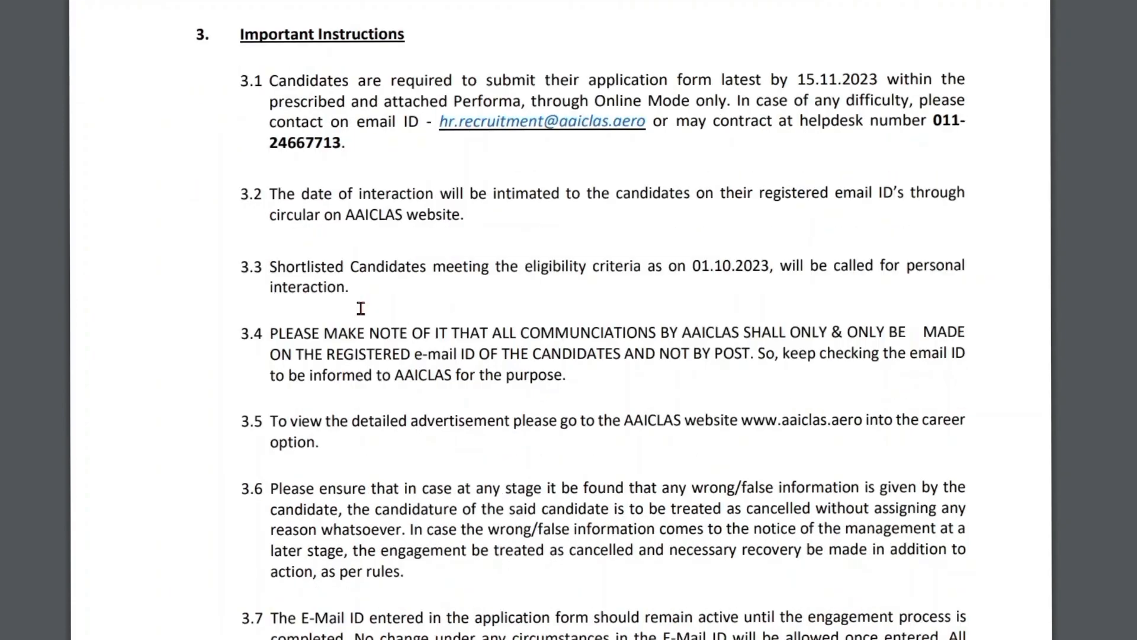
pyautogui.scroll(-6, 361, 308)
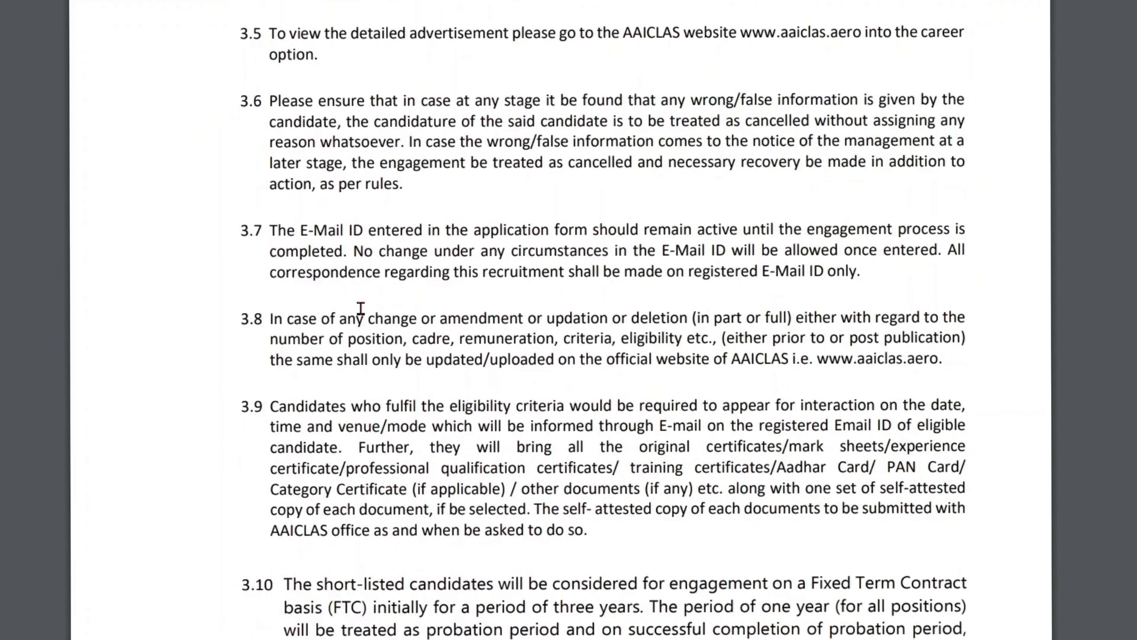
pyautogui.scroll(-6, 361, 308)
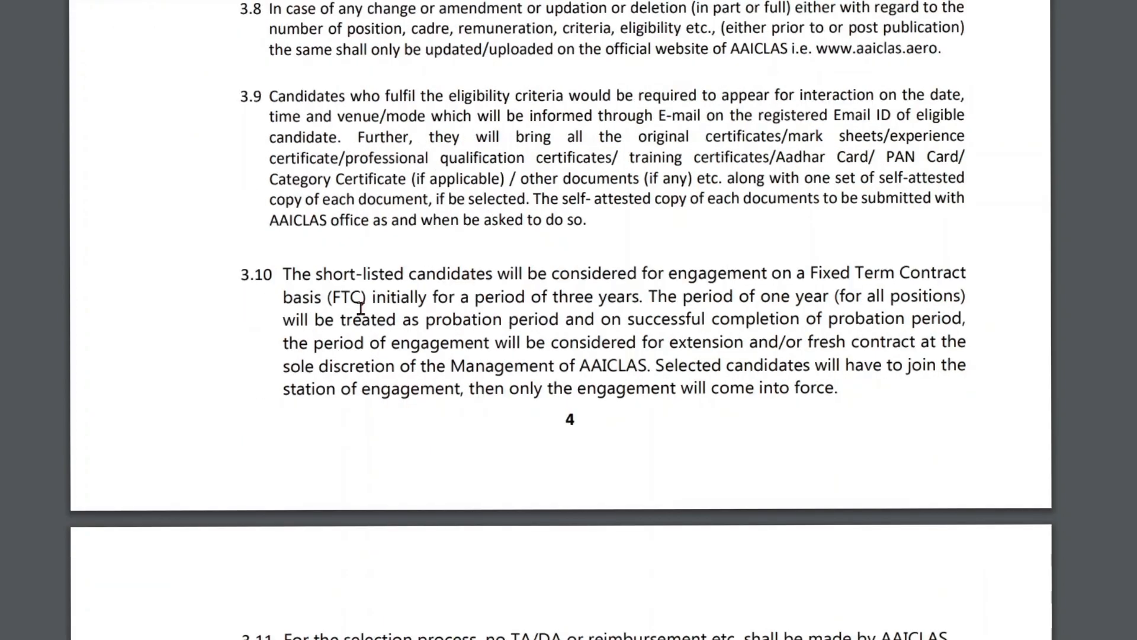
pyautogui.scroll(-4, 360, 309)
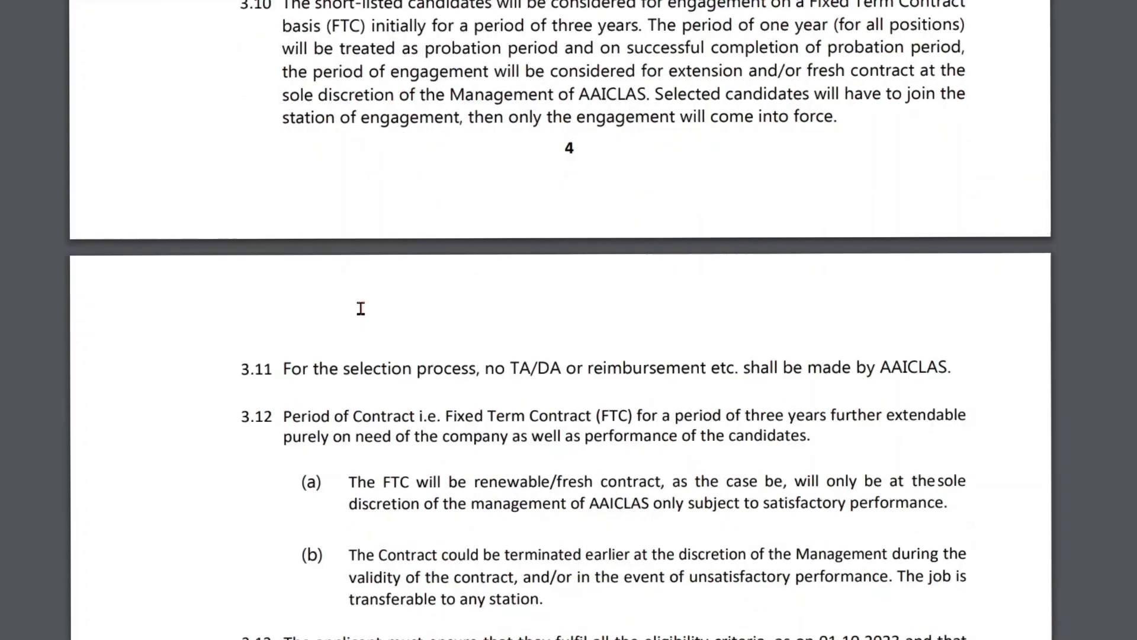
pyautogui.scroll(-20, 361, 308)
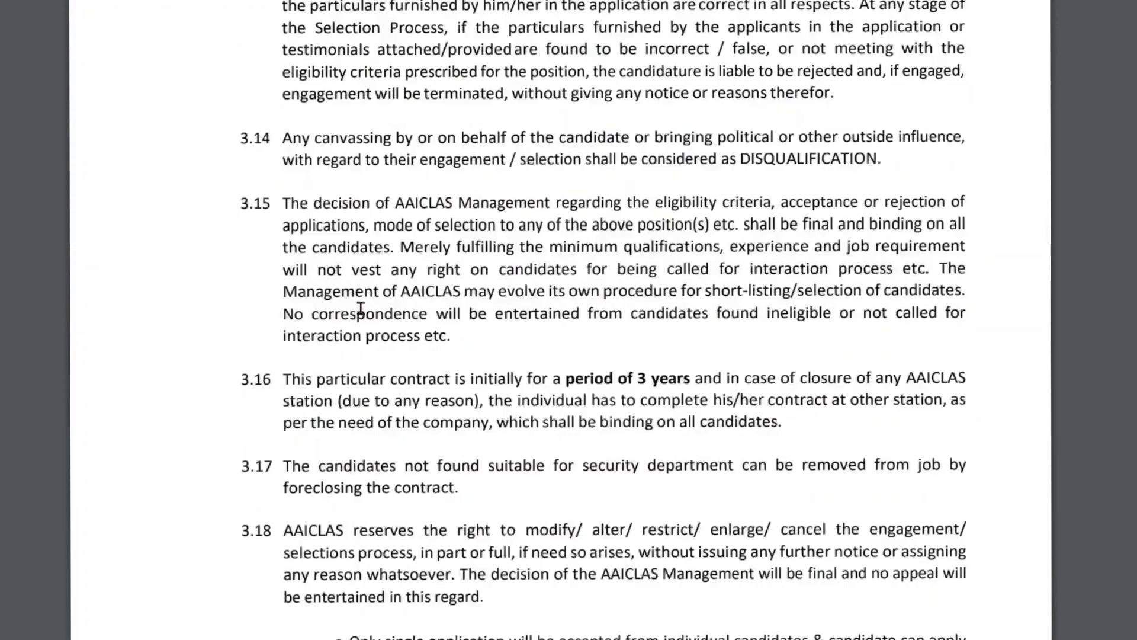
pyautogui.scroll(-7, 361, 309)
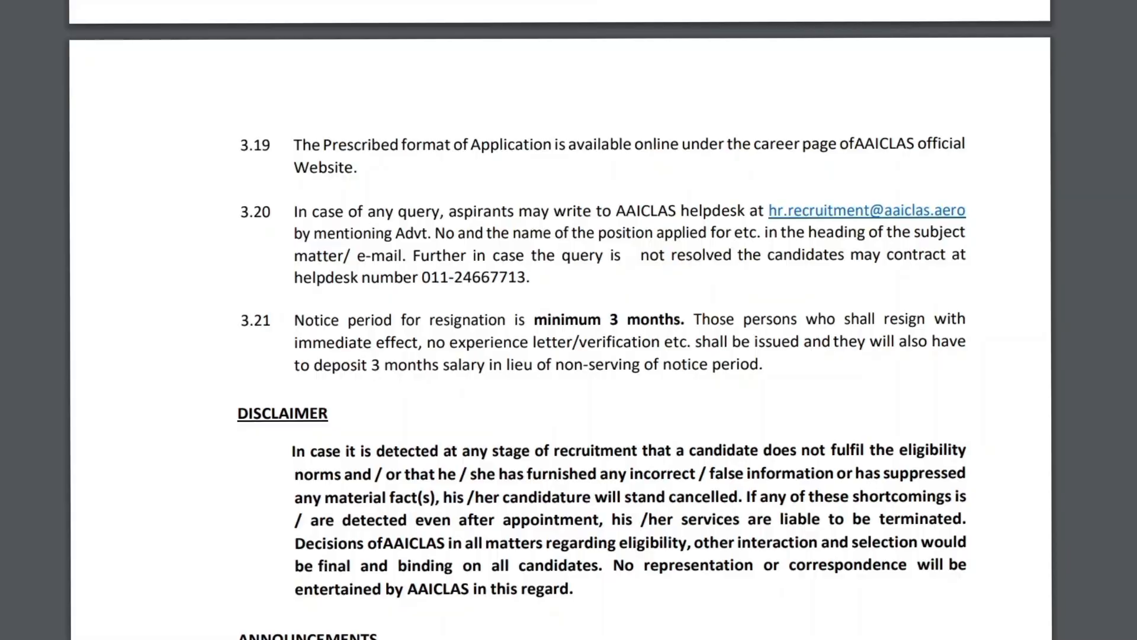
# Search Google for aaiclas in a new browser tab and open the official AAICLAS website.
pyautogui.hotkey('ctrl', 't')
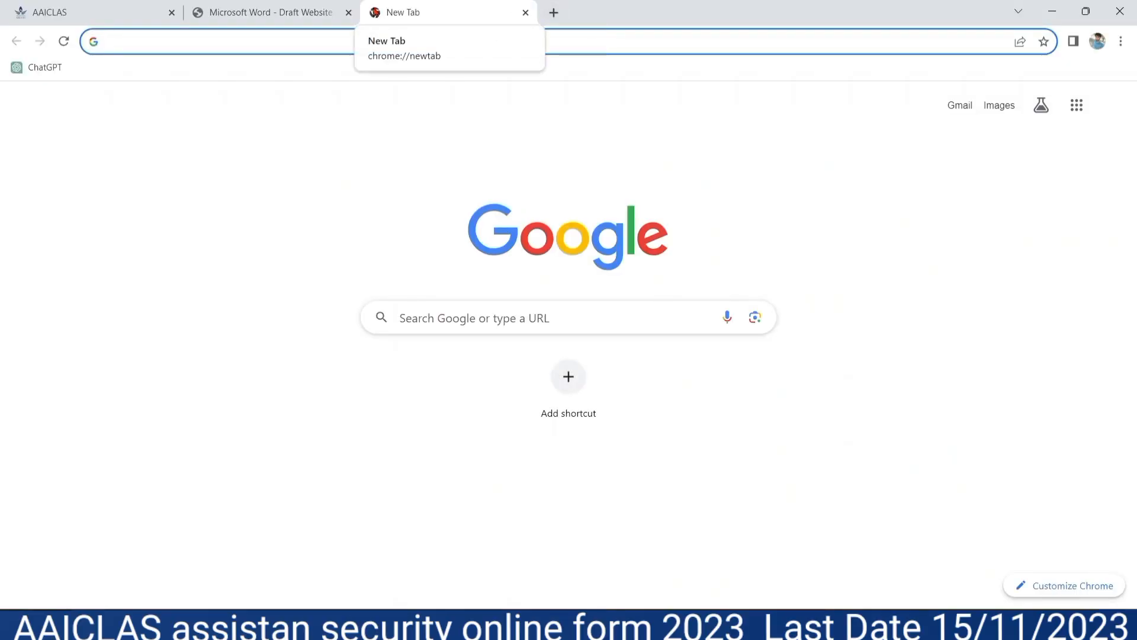
pyautogui.click(420, 318)
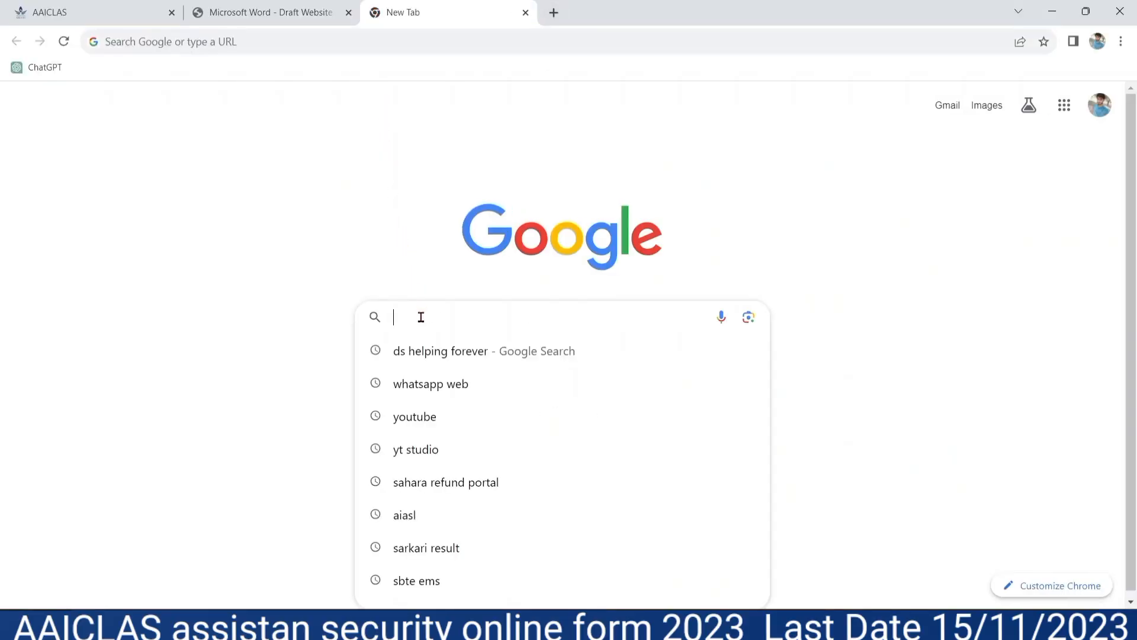
pyautogui.write('aai')
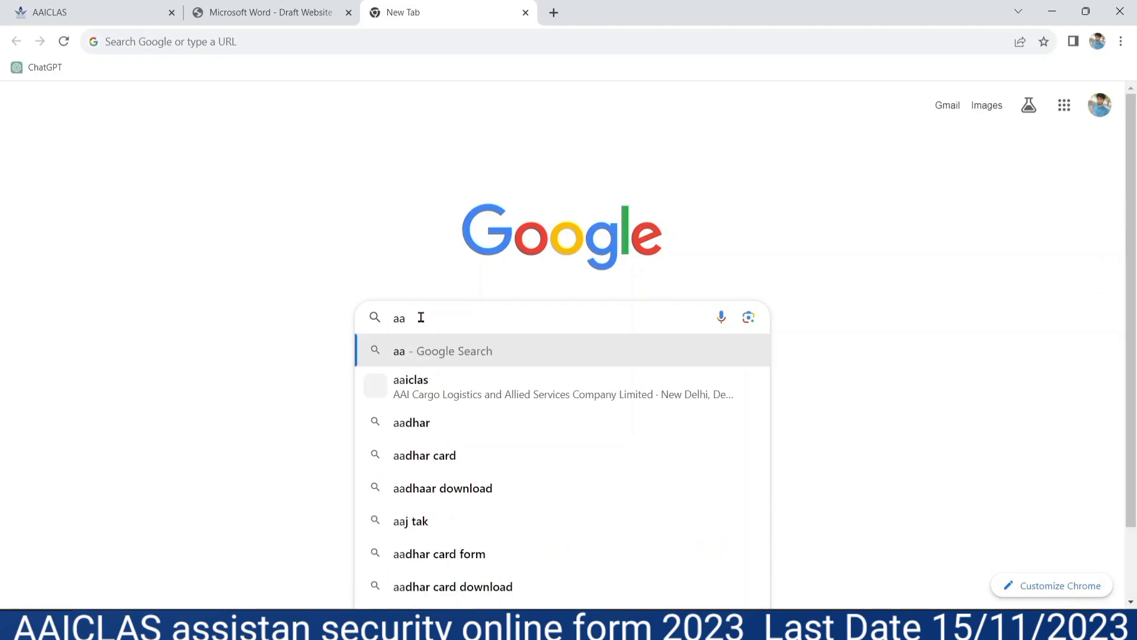
pyautogui.click(424, 392)
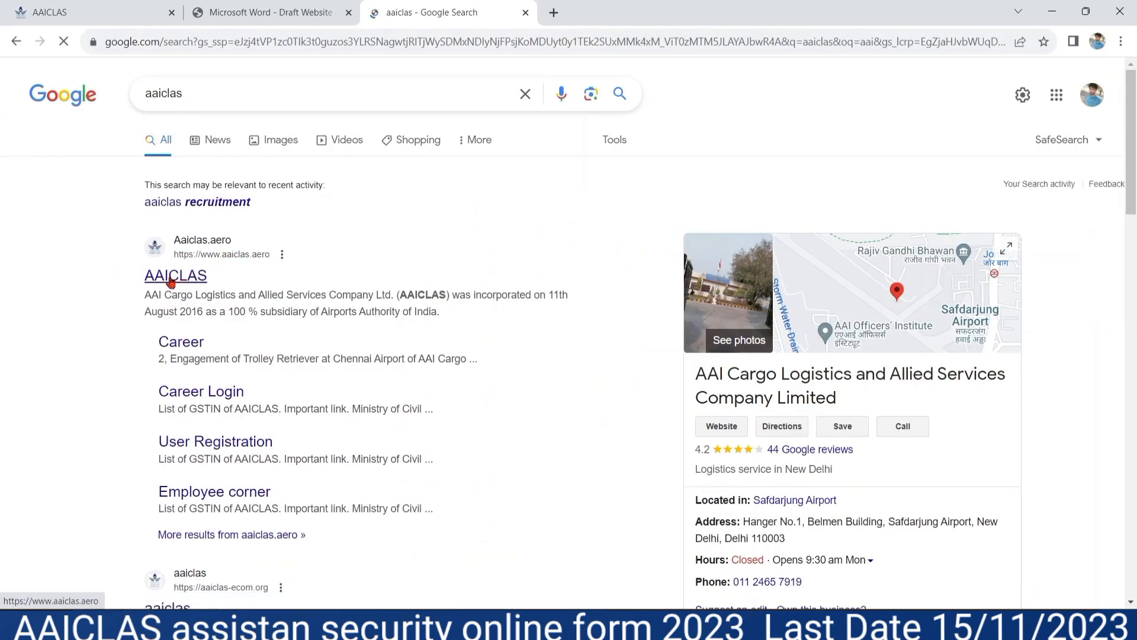
pyautogui.click(171, 281)
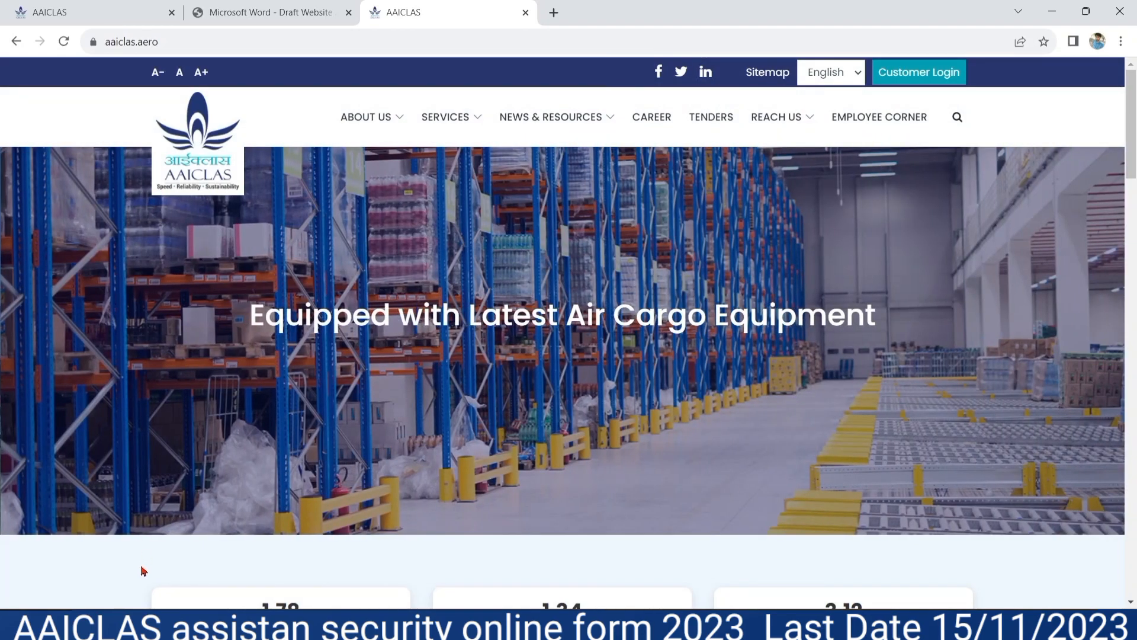
# Look over the home page's Latest Updates section and open the website's Career page.
pyautogui.scroll(-5, 142, 570)
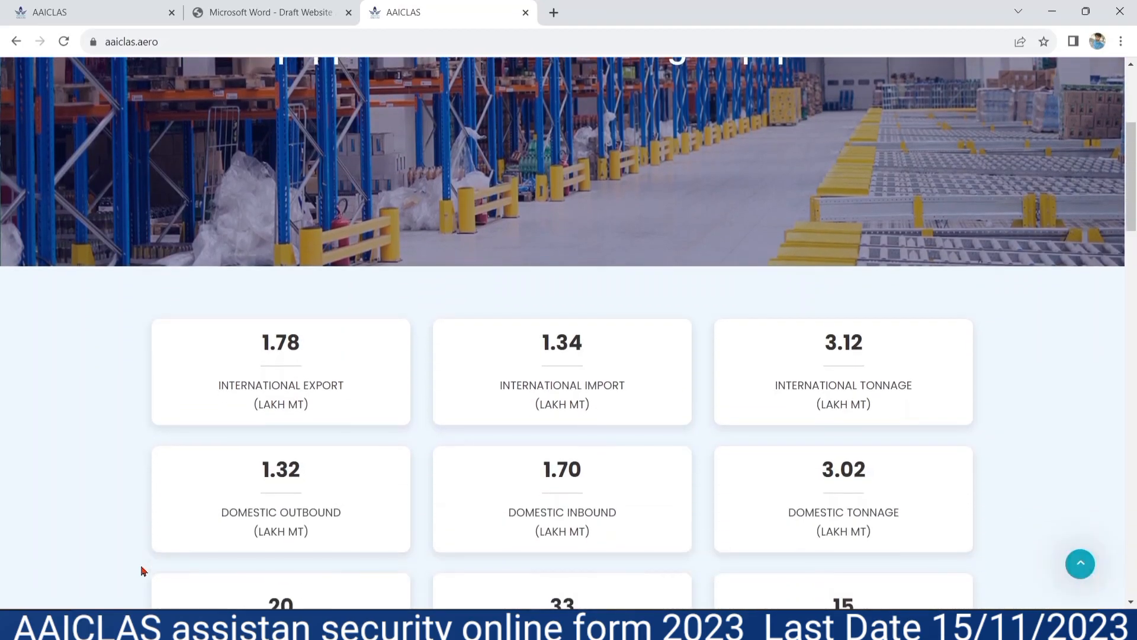
pyautogui.scroll(-12, 143, 570)
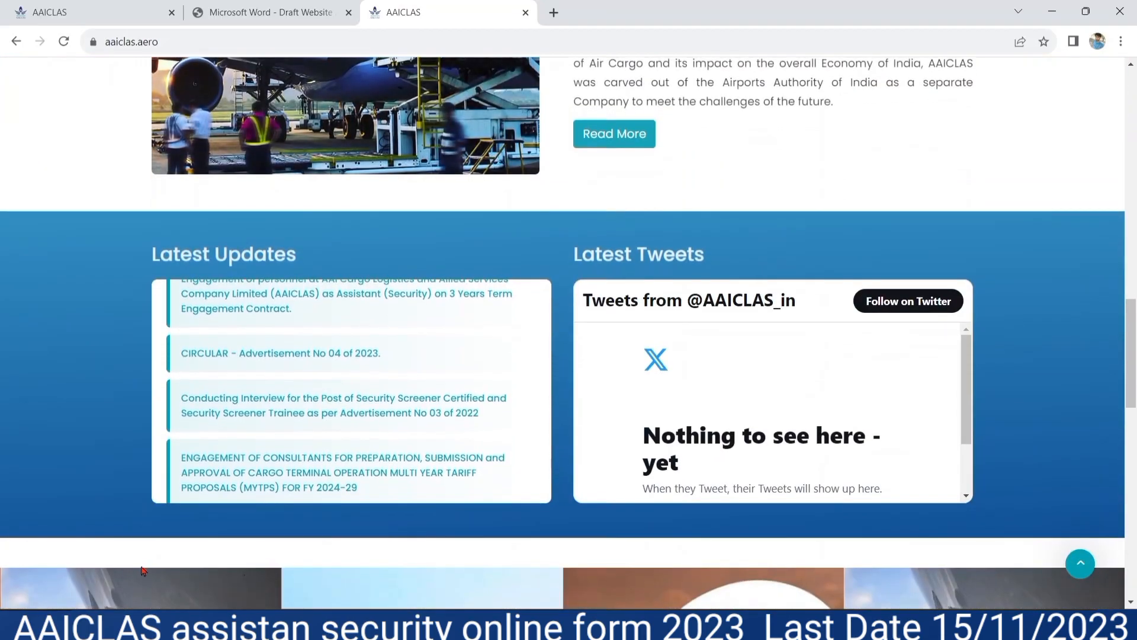
pyautogui.scroll(-2, 143, 570)
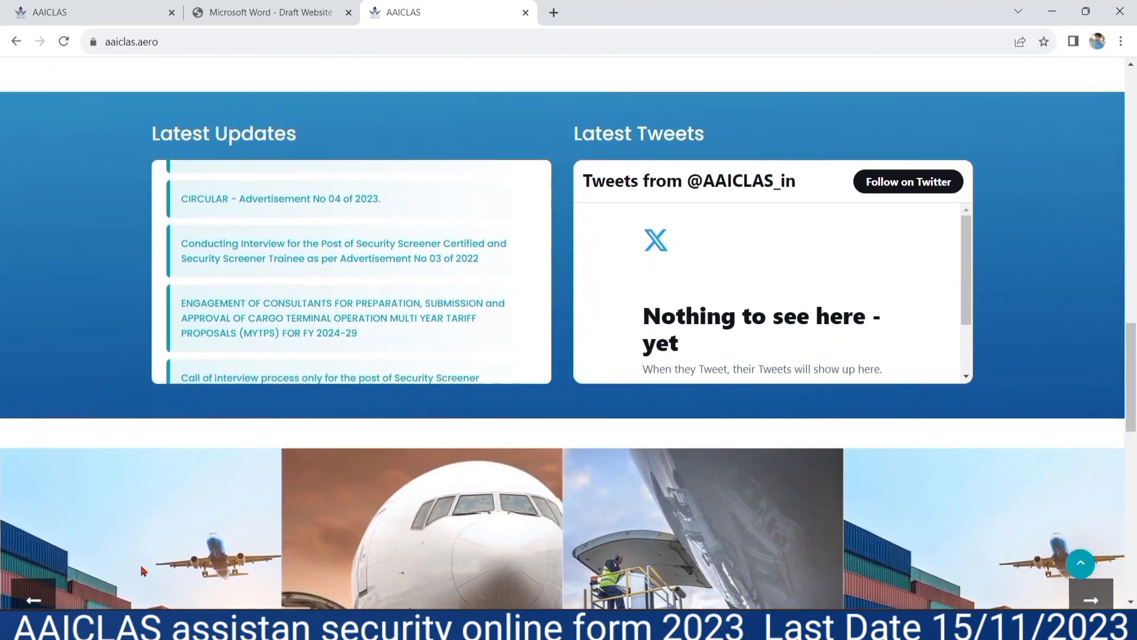
pyautogui.scroll(20, 143, 570)
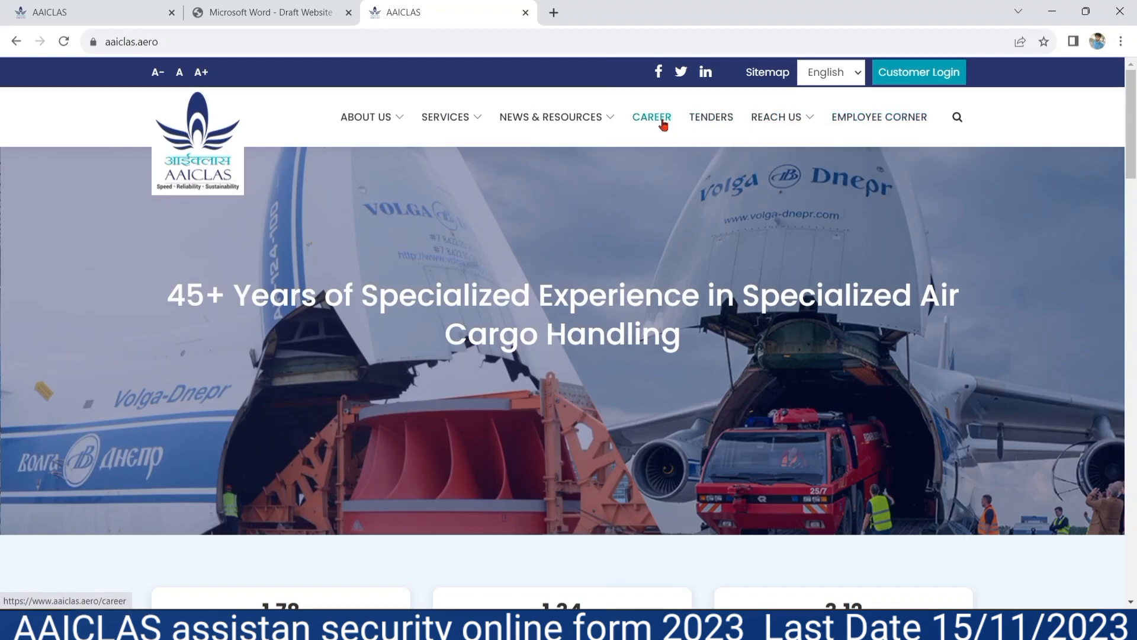
pyautogui.click(661, 121)
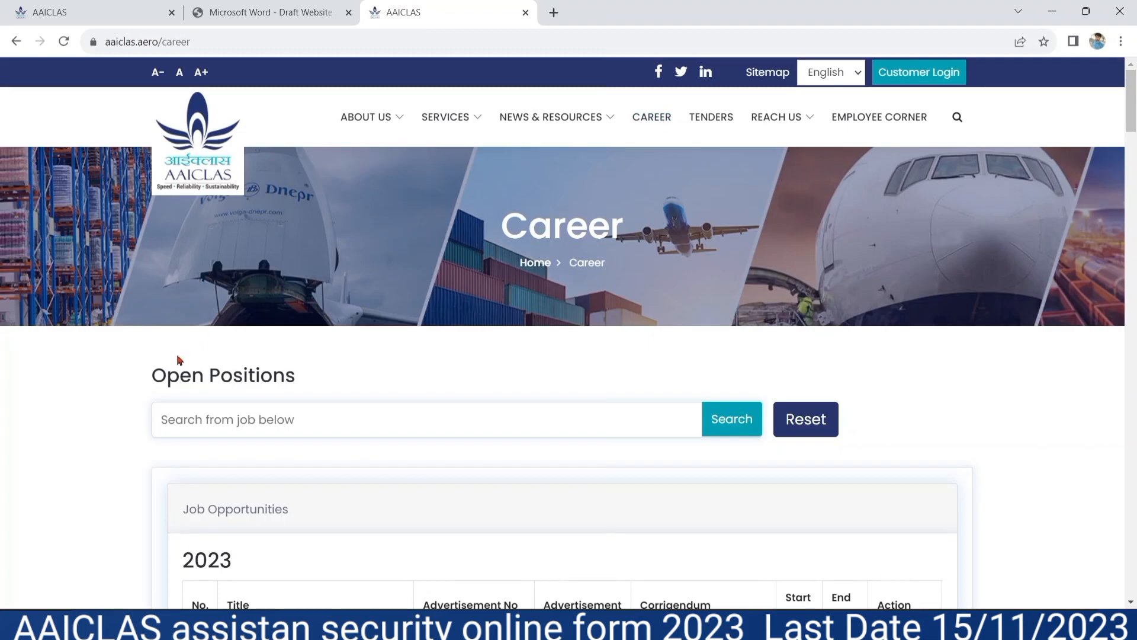
# Start applying for the Assistant (Security) position, Advertisement No. 10 of 2023, and open the new user registration form.
pyautogui.scroll(-7, 94, 396)
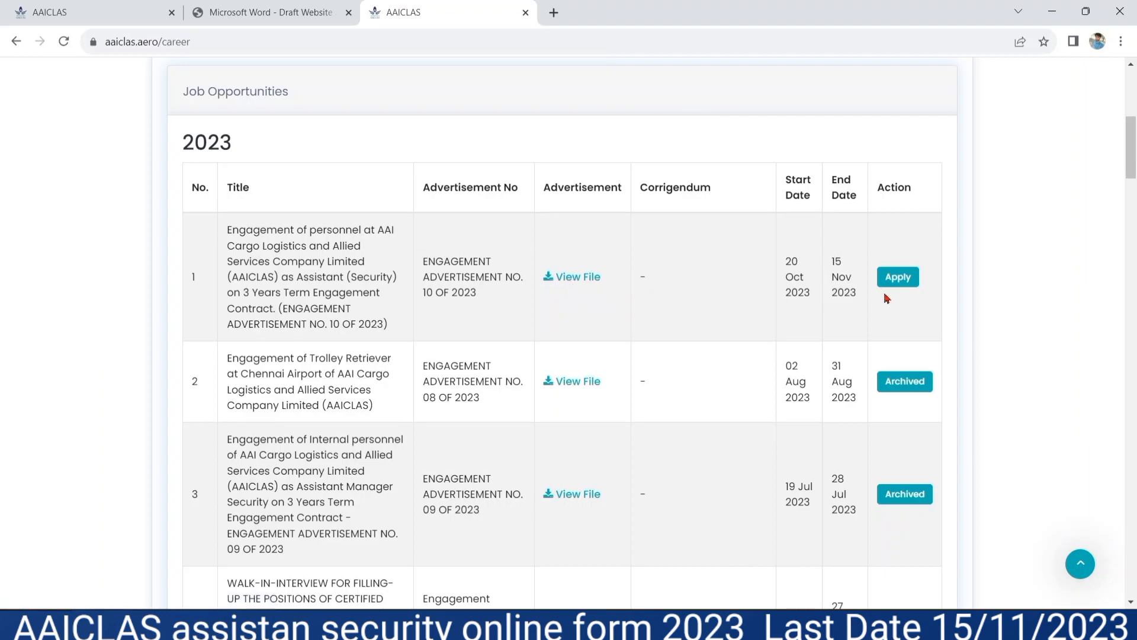
pyautogui.click(900, 277)
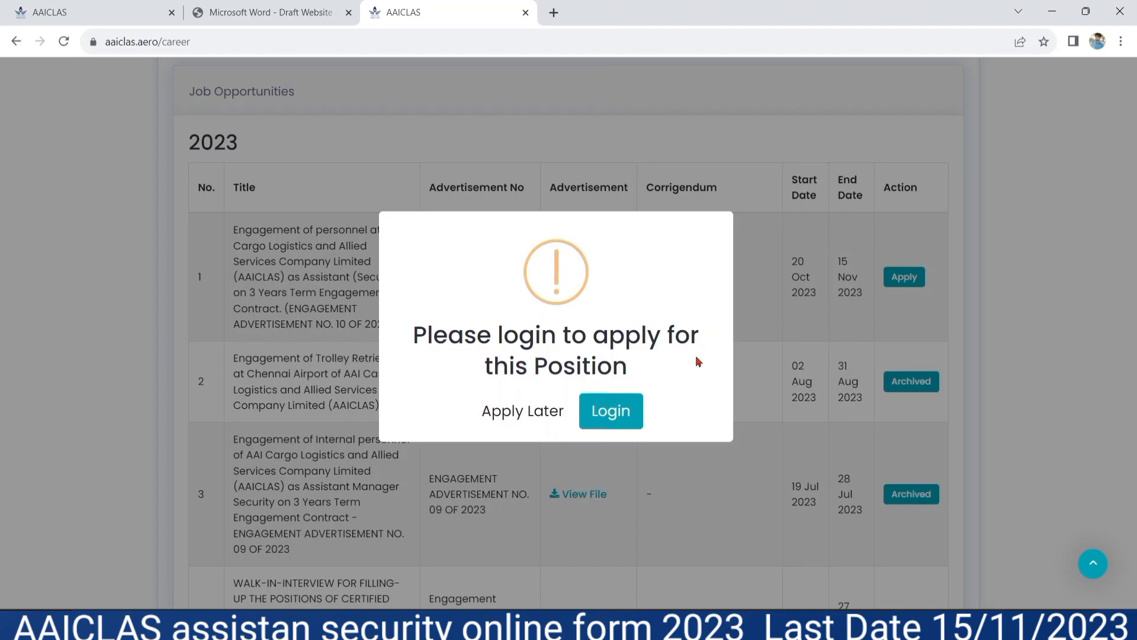
pyautogui.click(620, 418)
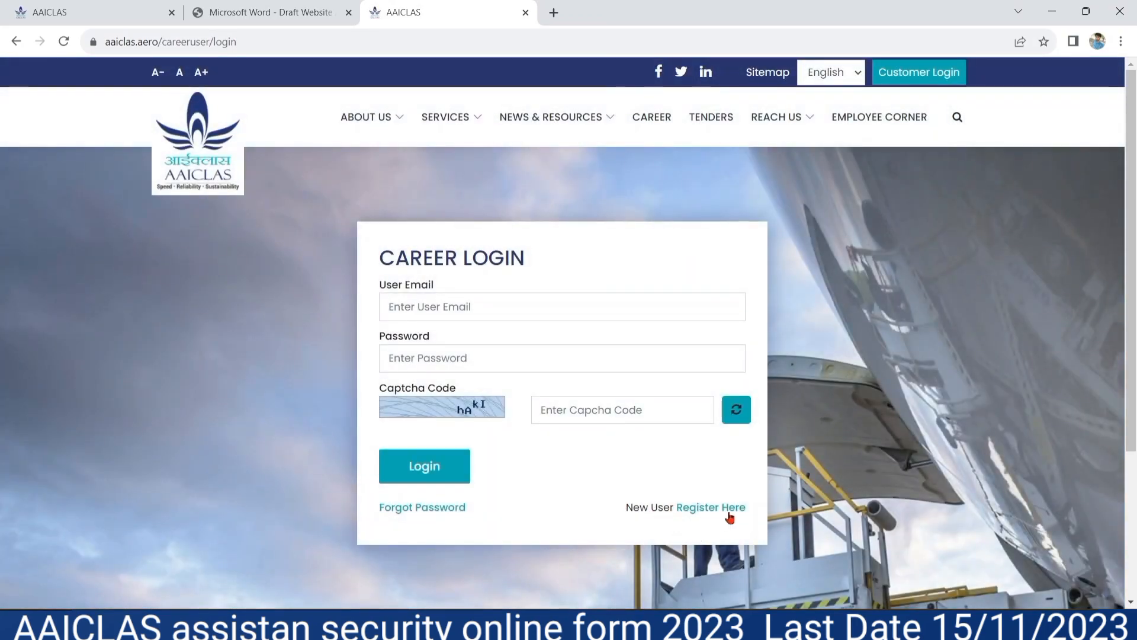
pyautogui.click(706, 513)
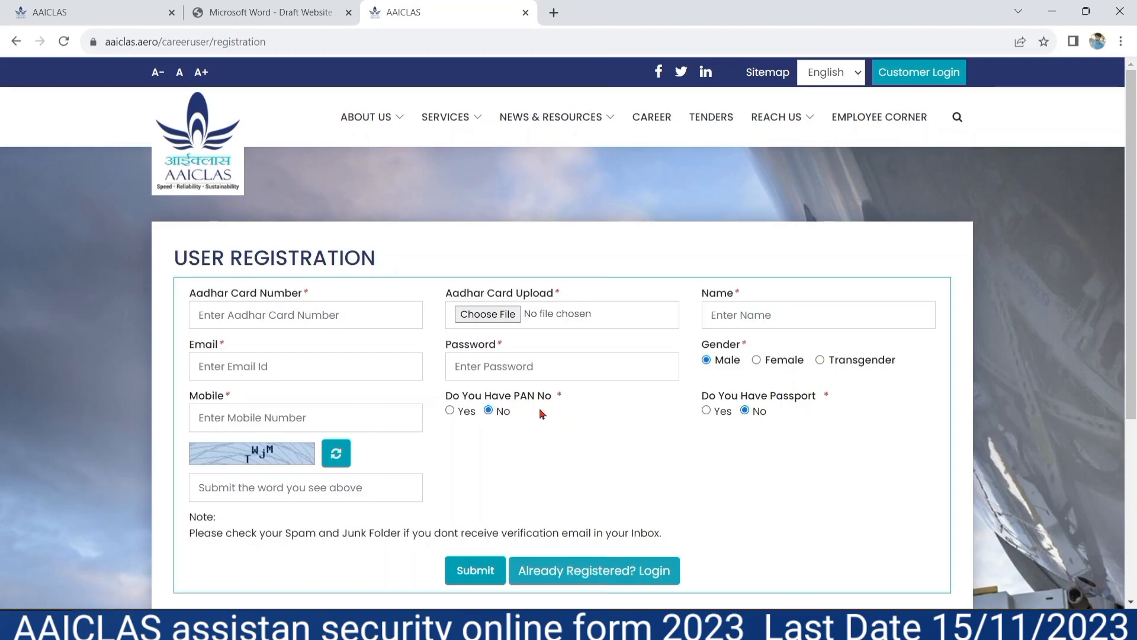
# Declare in the registration form that the applicant has a PAN number but no passport, and activate the captcha entry.
pyautogui.click(450, 411)
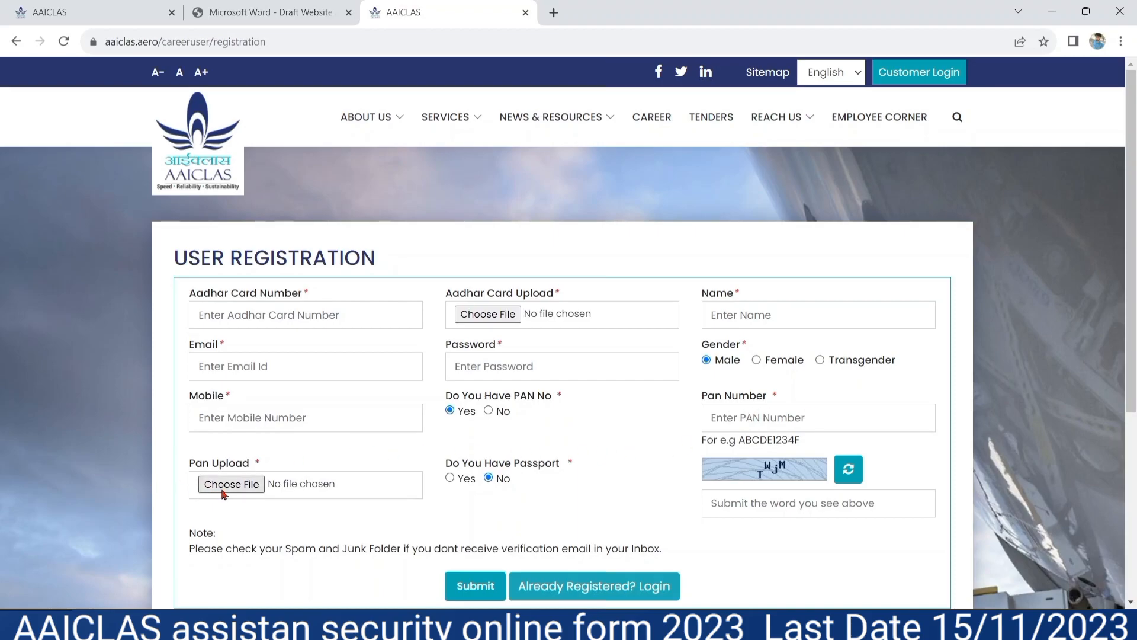
pyautogui.click(451, 478)
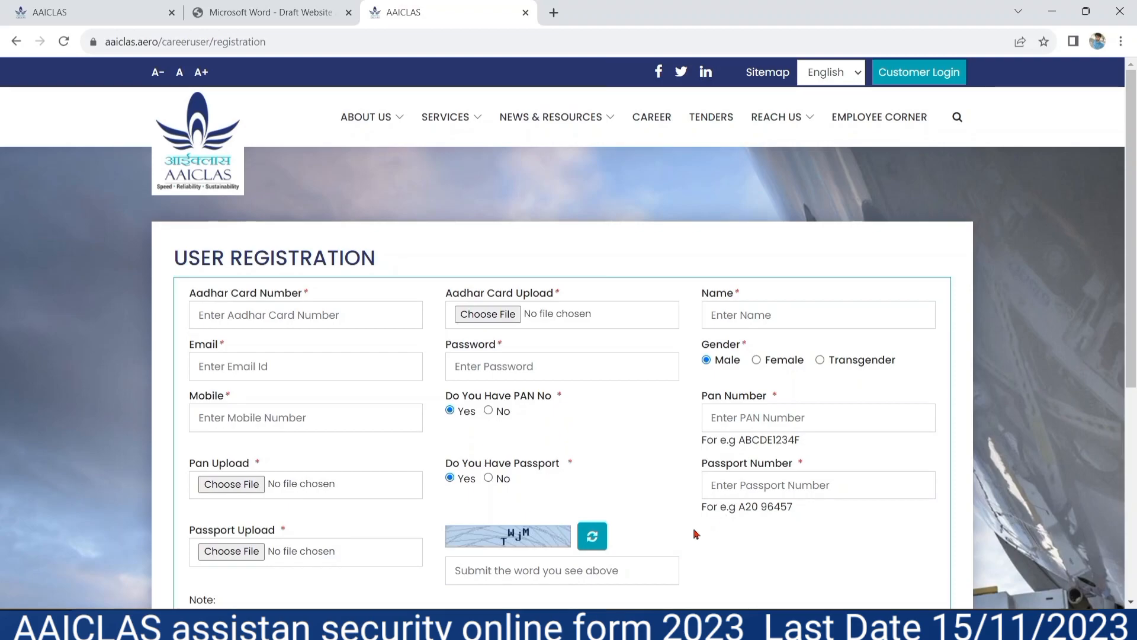
pyautogui.scroll(-2, 696, 534)
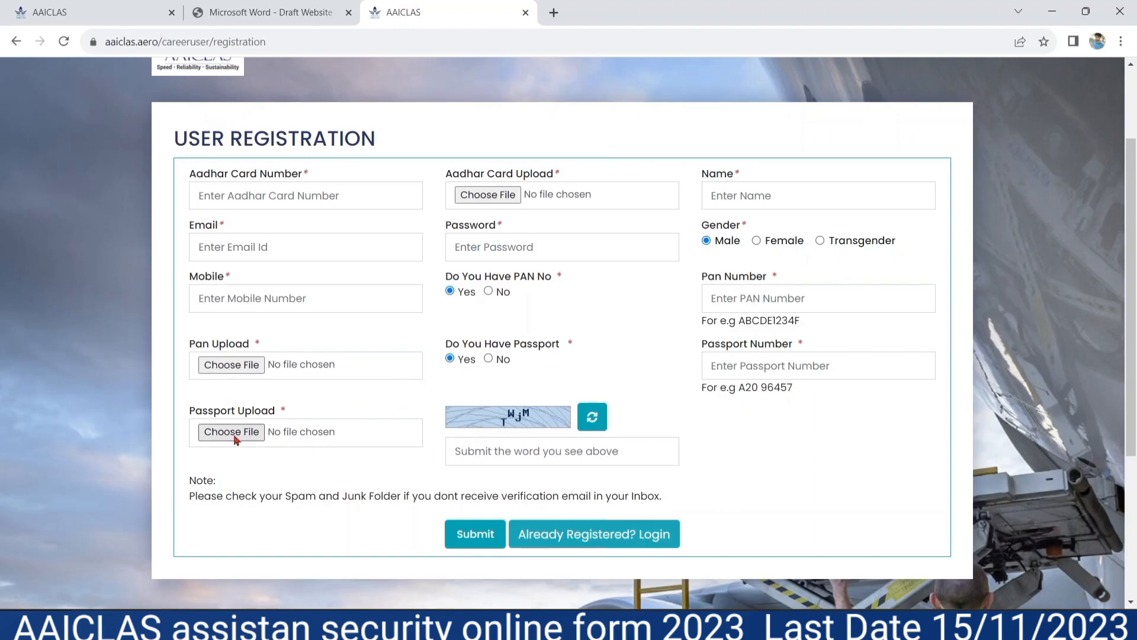
pyautogui.click(488, 358)
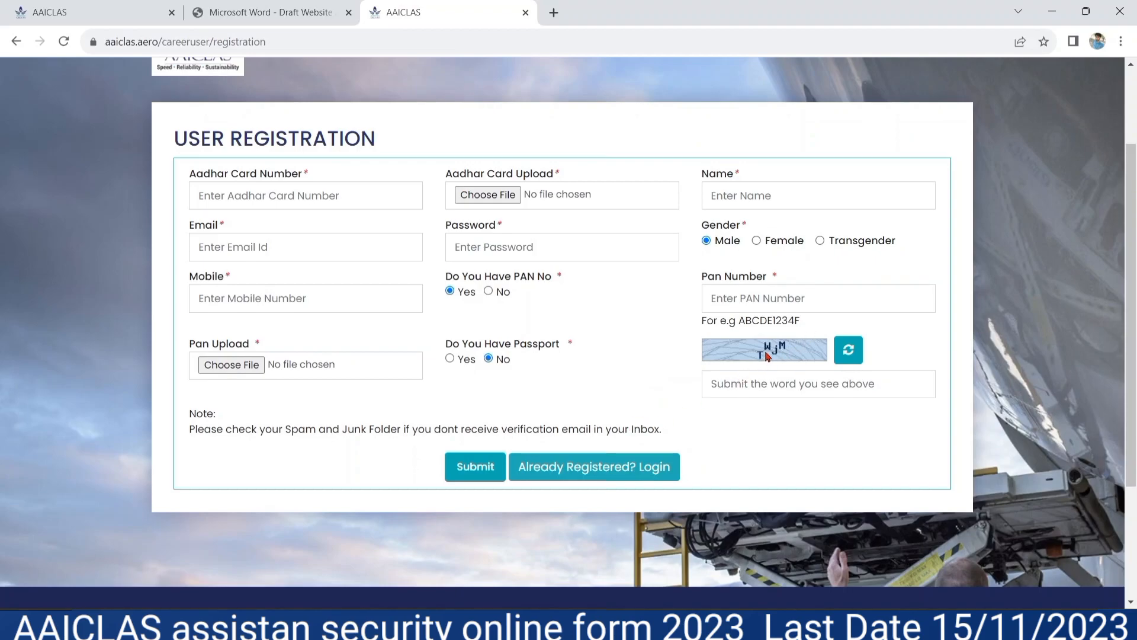
pyautogui.click(773, 387)
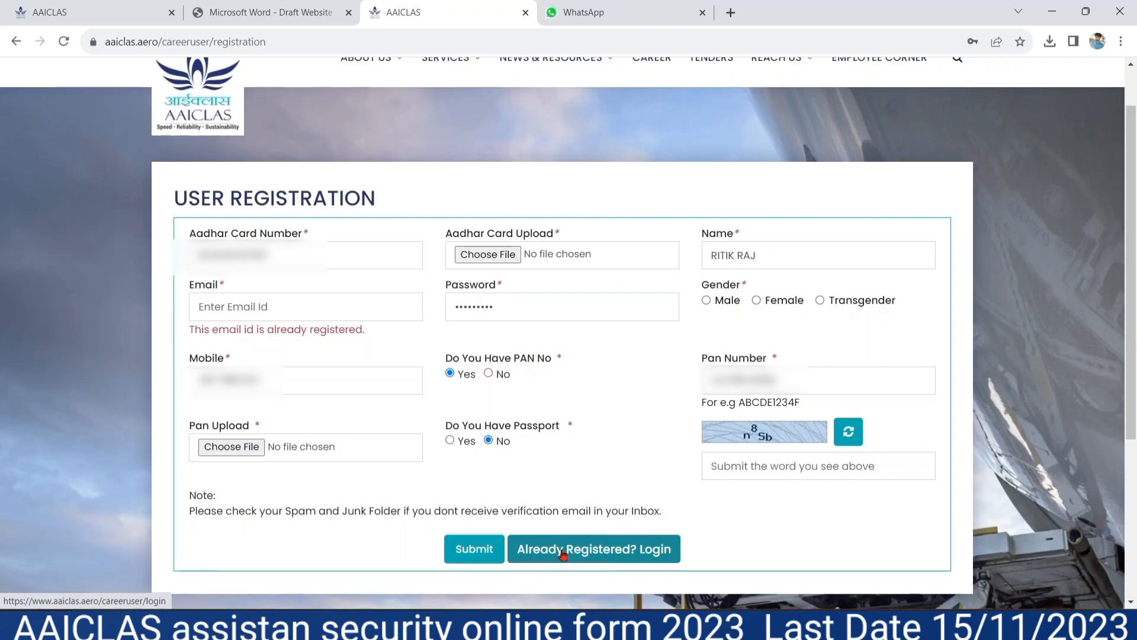
# Switch to the career login and sign in with the saved account email and password plus the displayed captcha code.
pyautogui.click(626, 550)
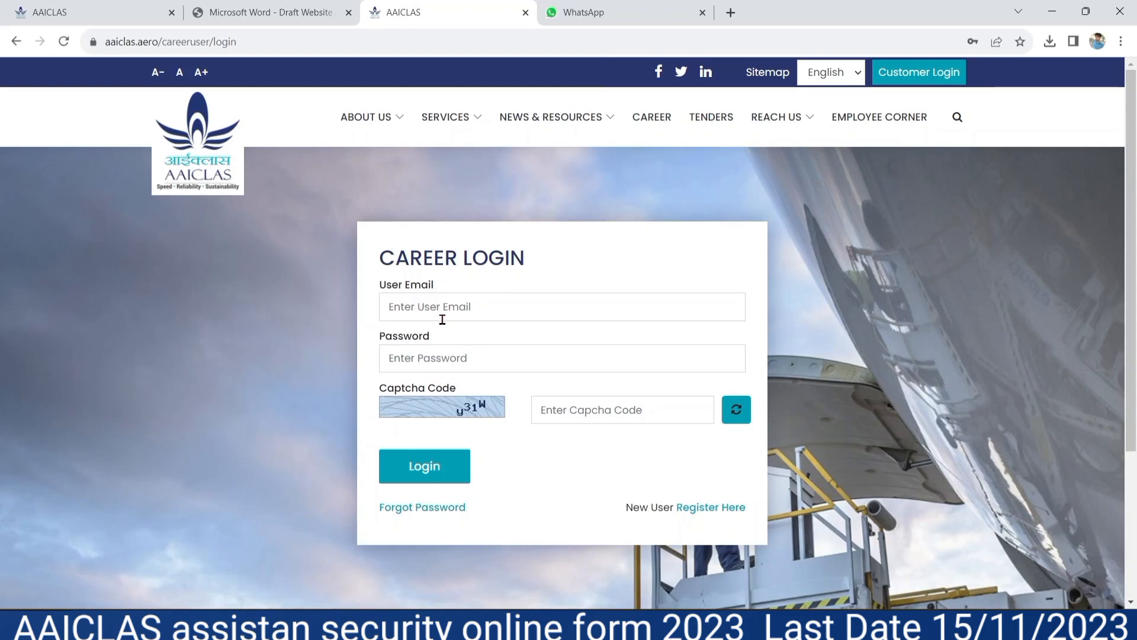
pyautogui.click(425, 308)
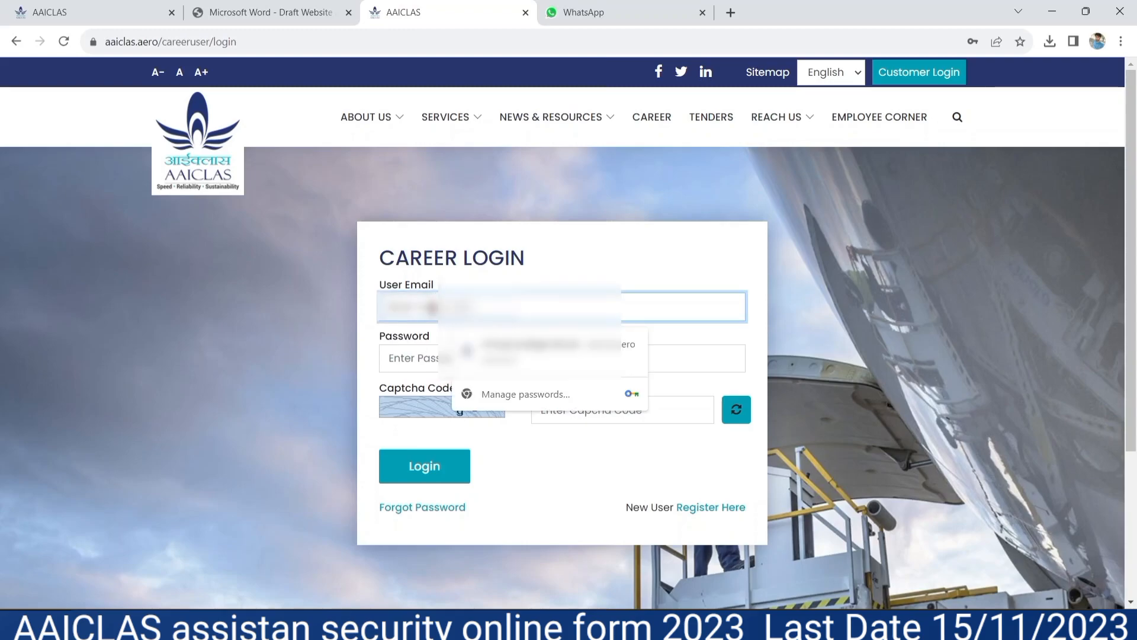
pyautogui.click(495, 349)
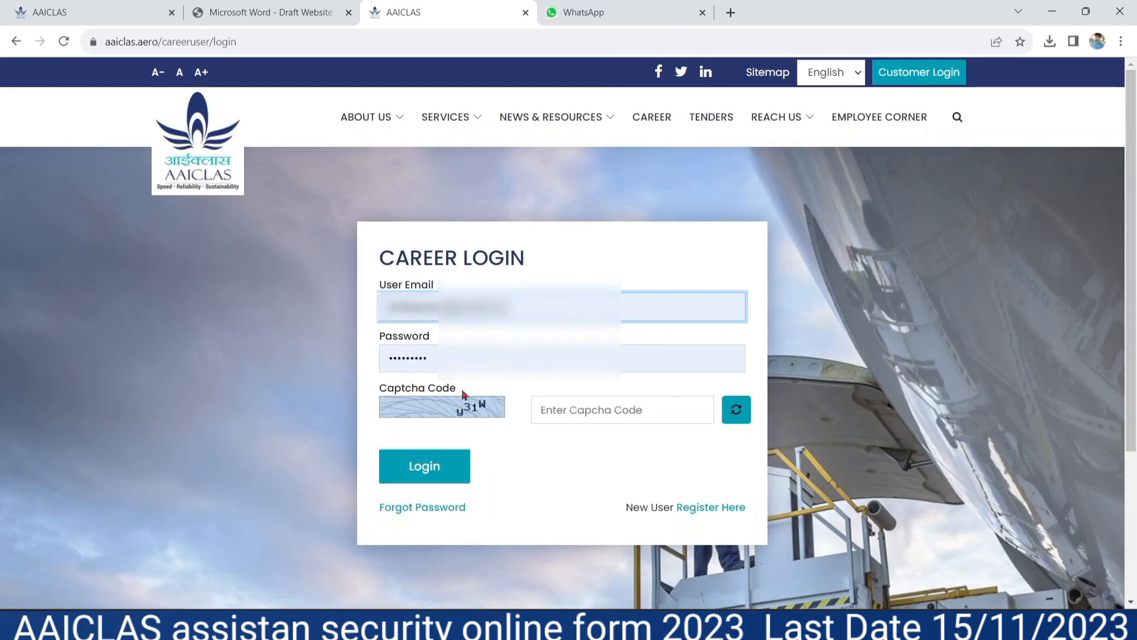
pyautogui.click(569, 411)
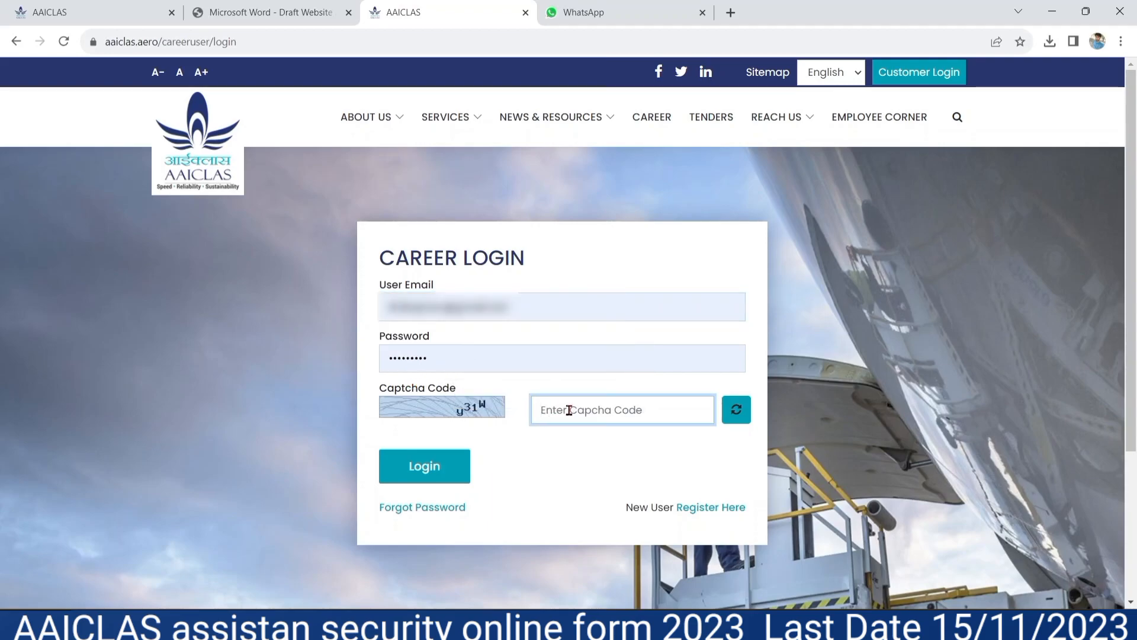
pyautogui.write('y31W')
pyautogui.click(424, 471)
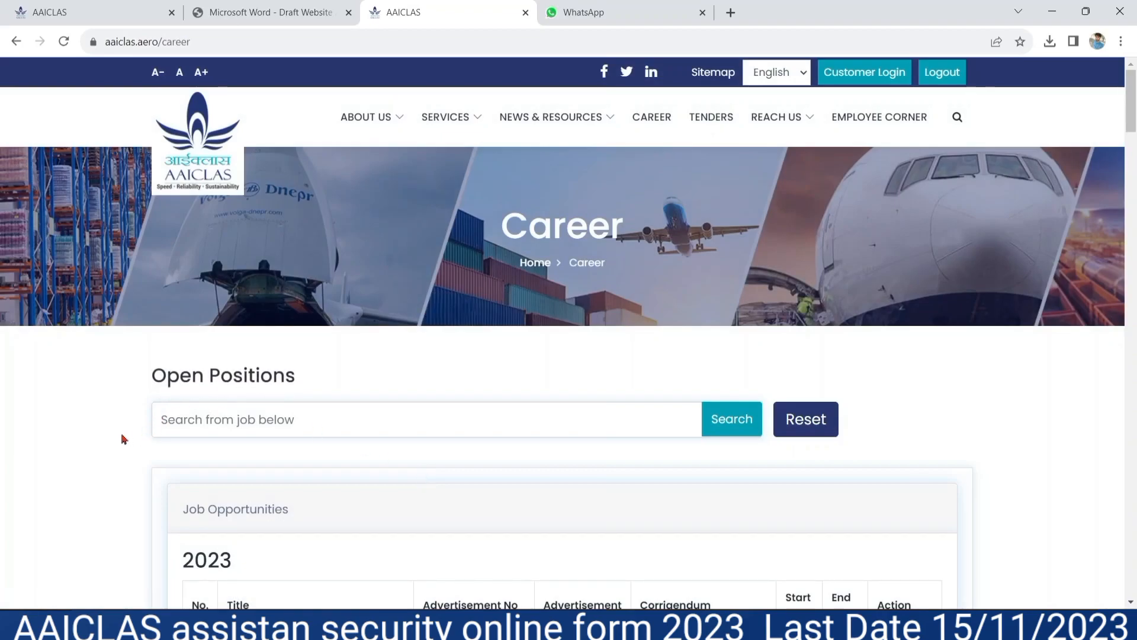
# Open the application for the Assistant (Security) position and review its Personal Details page down to the category details.
pyautogui.scroll(-6, 123, 438)
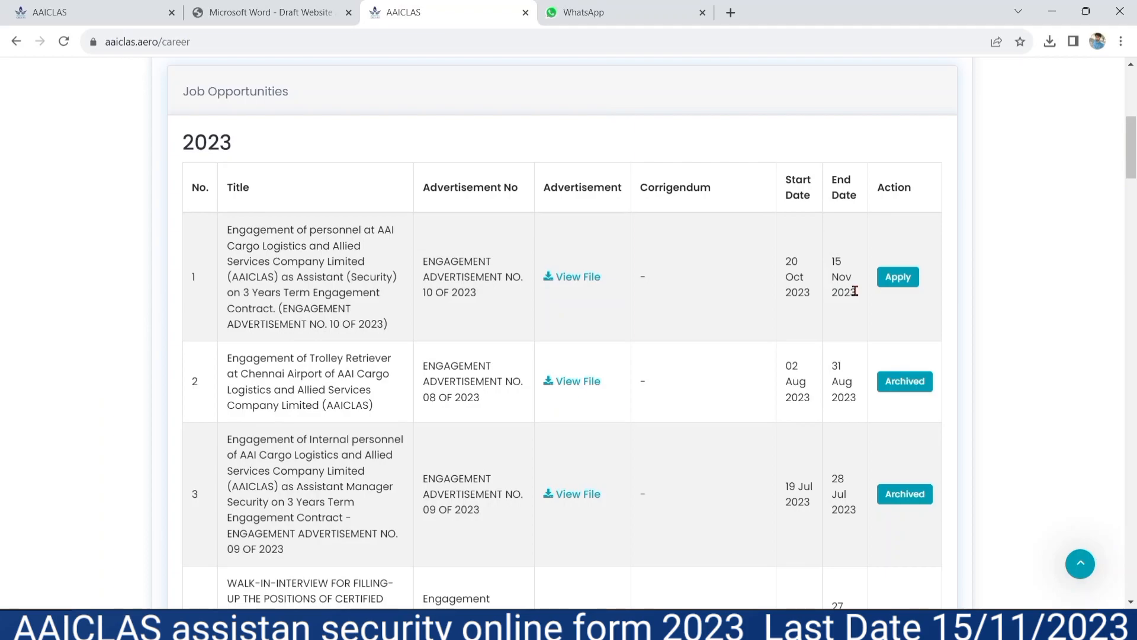
pyautogui.click(900, 283)
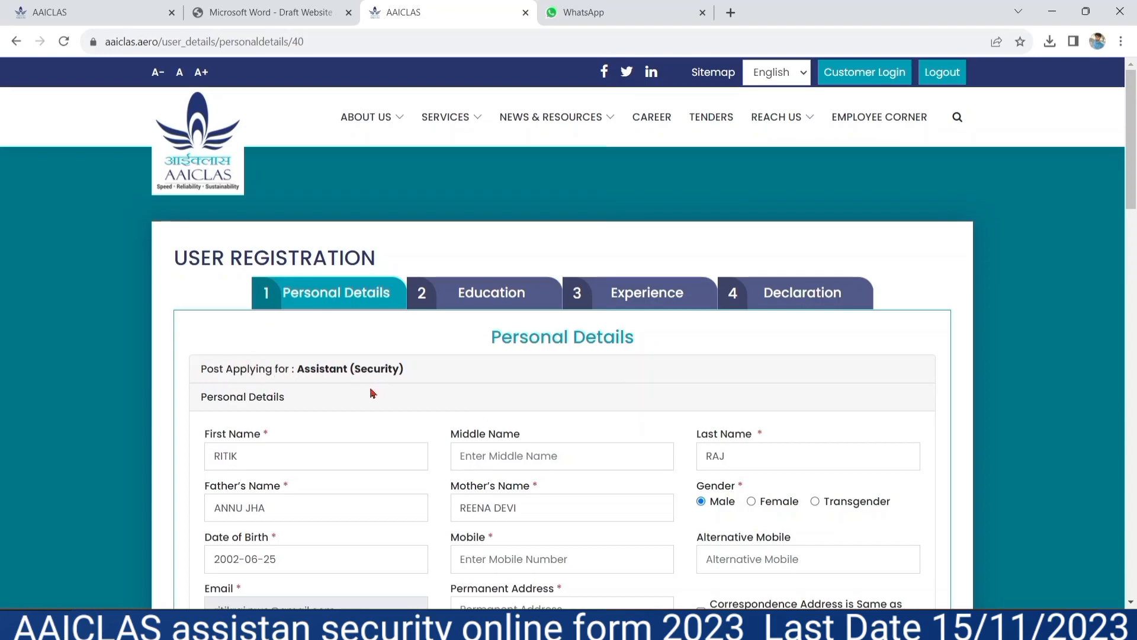
pyautogui.scroll(-3, 373, 393)
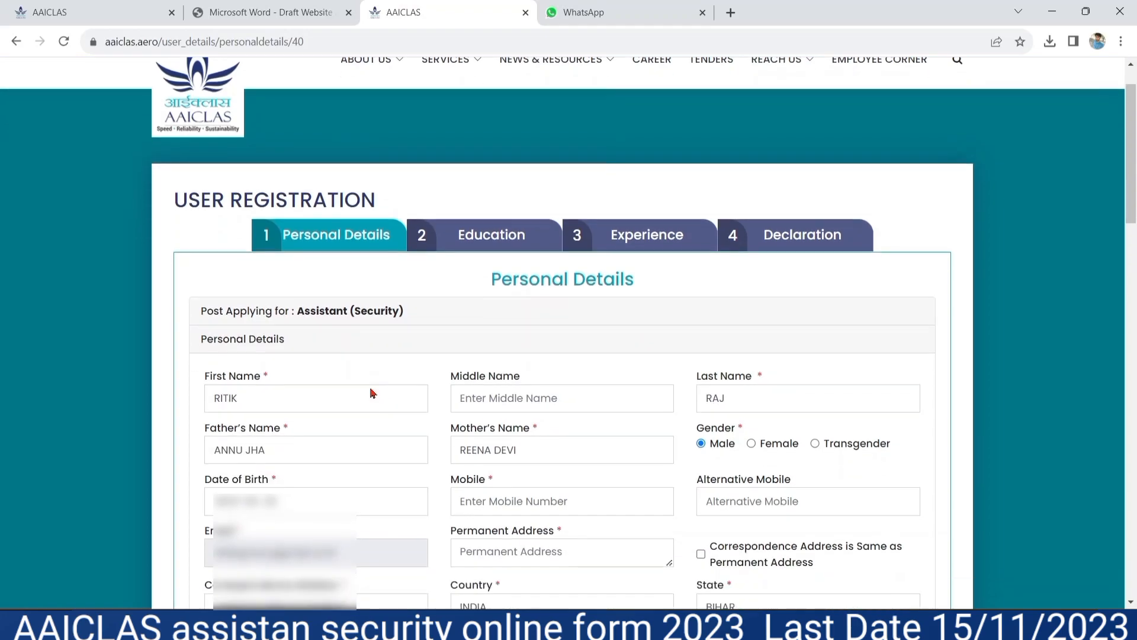
pyautogui.scroll(-3, 373, 394)
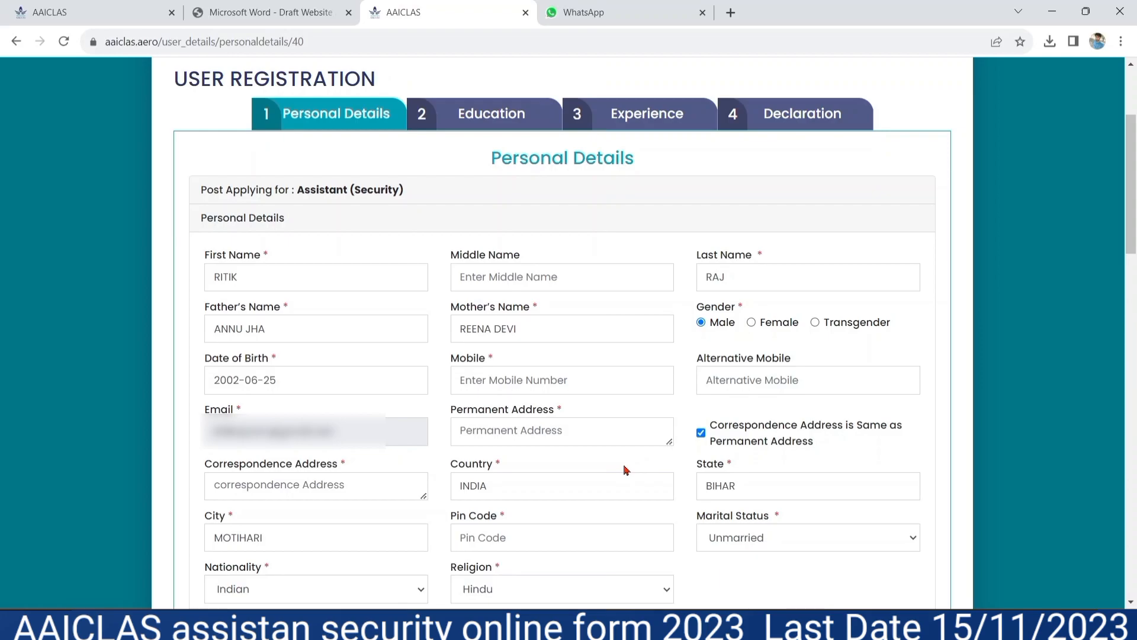
pyautogui.scroll(-3, 624, 469)
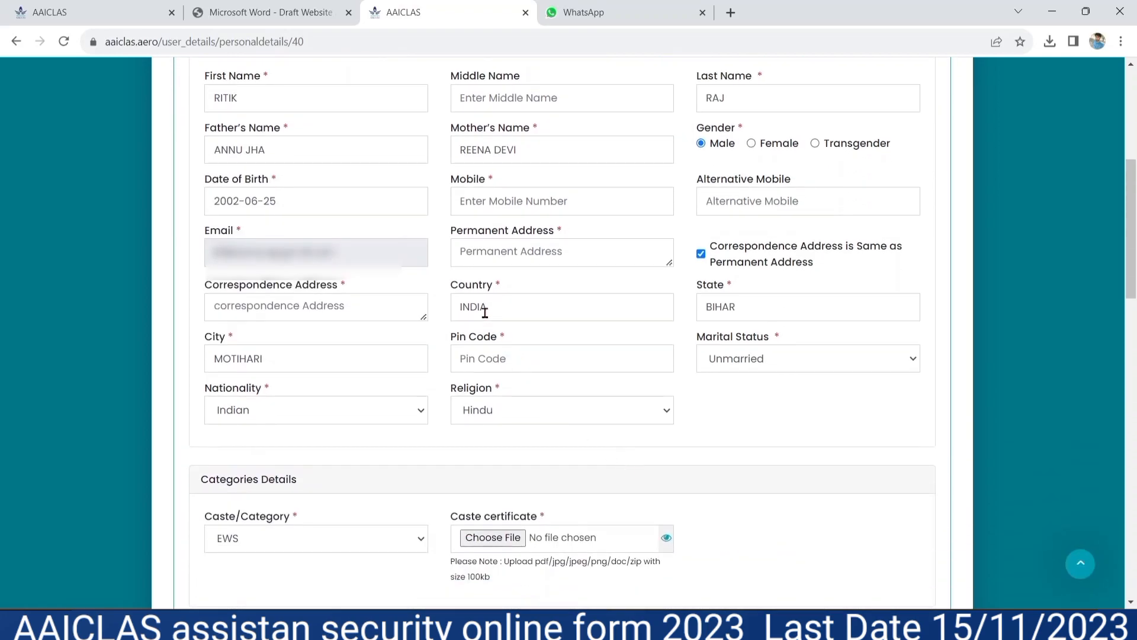
# Go through the State, City and Pin Code fields of the applicant's address details.
pyautogui.click(762, 306)
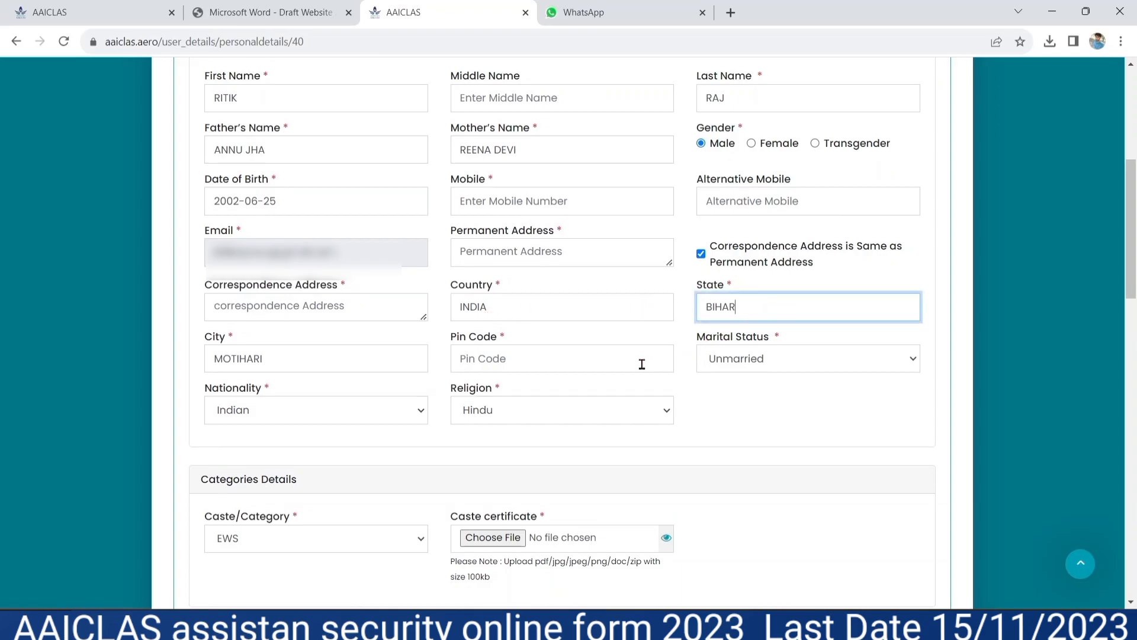
pyautogui.click(439, 337)
pyautogui.click(275, 362)
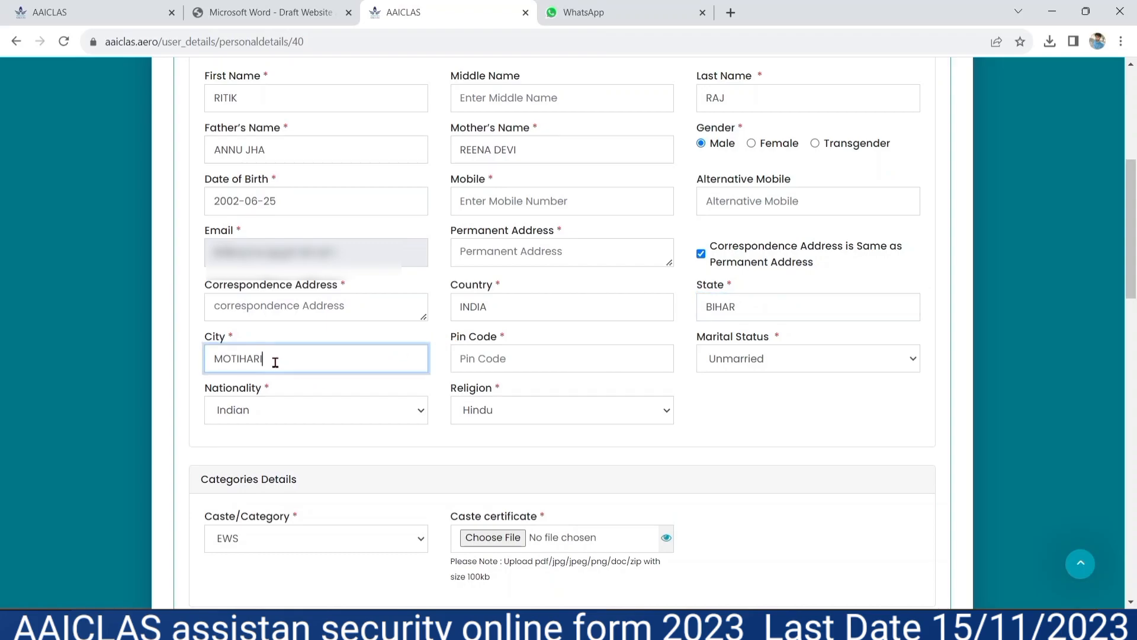
pyautogui.click(497, 355)
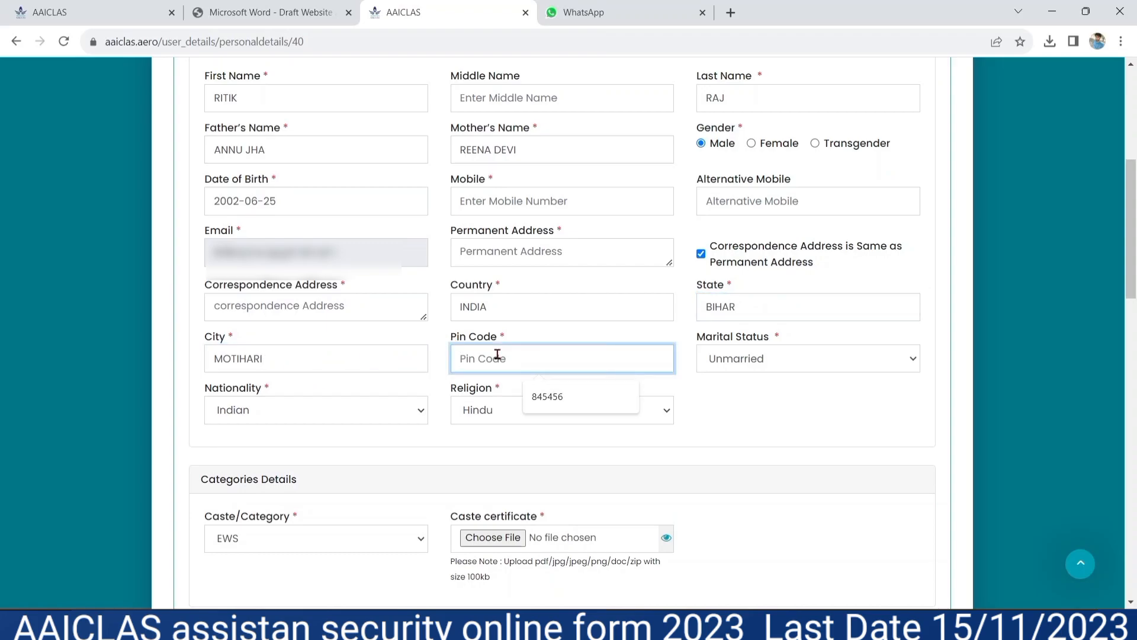
# Select Unmarried as the marital status, Indian as the nationality and Hindu as the religion.
pyautogui.click(733, 358)
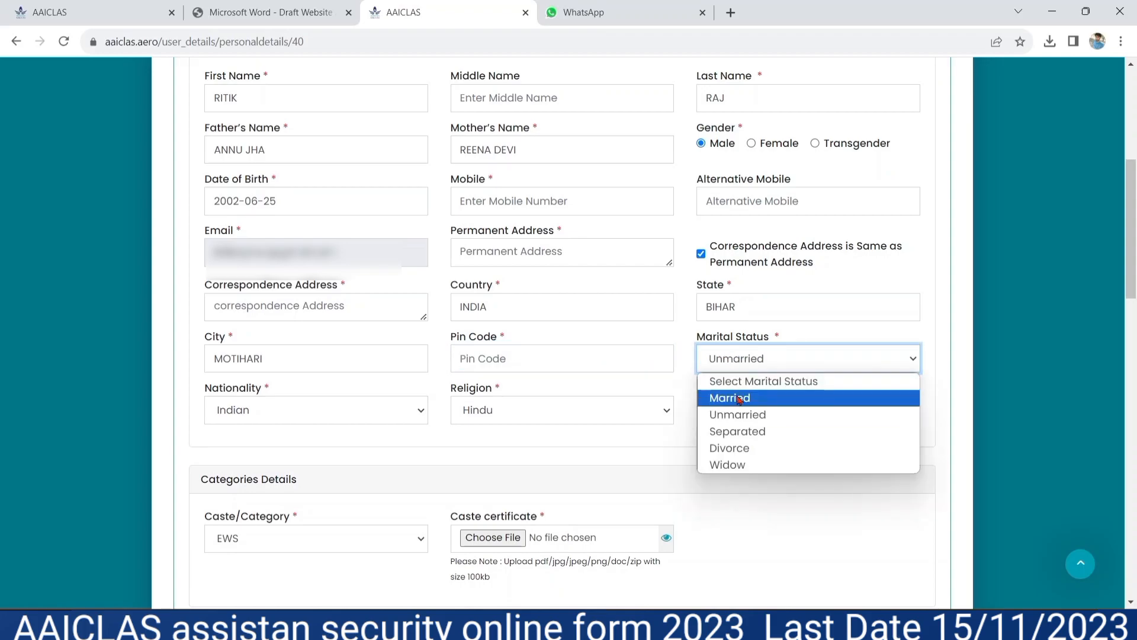
pyautogui.click(741, 418)
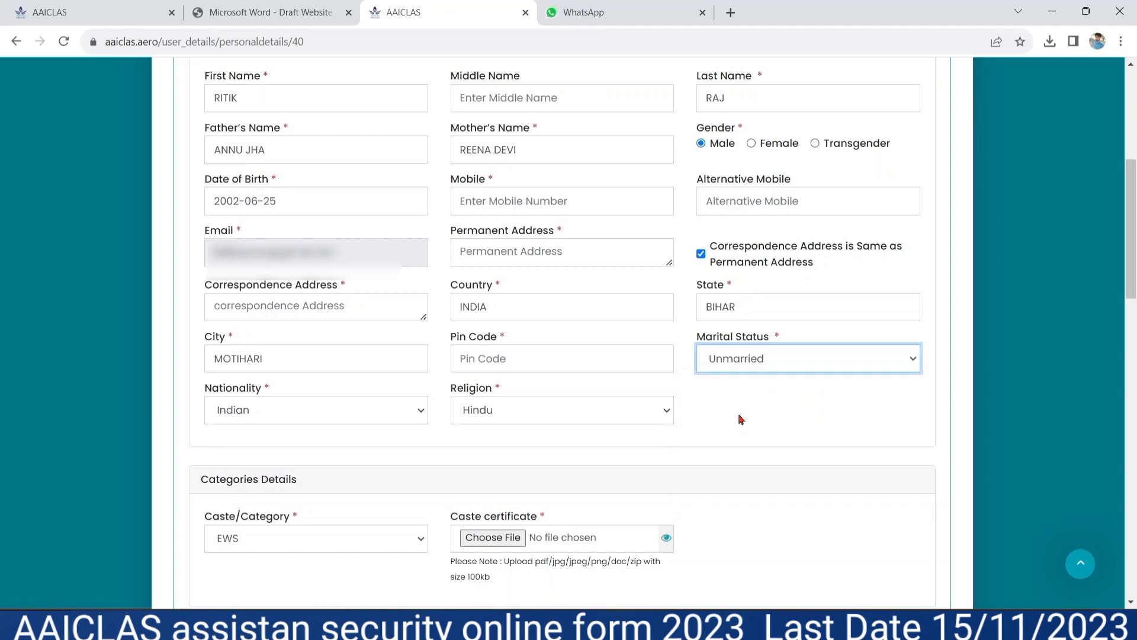
pyautogui.click(292, 414)
pyautogui.click(287, 448)
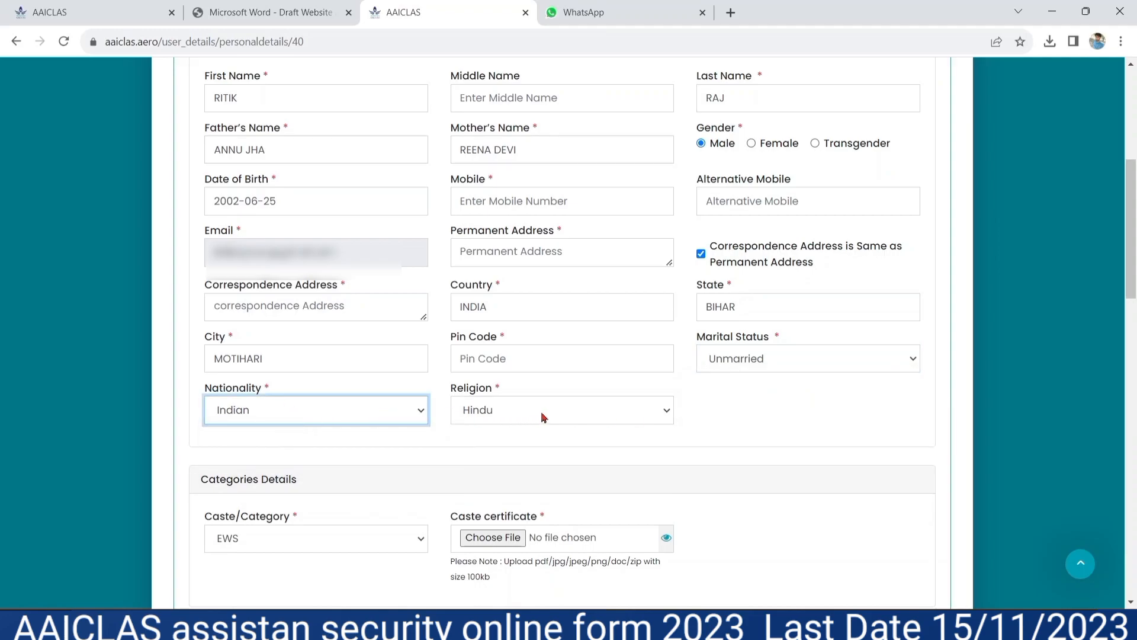
pyautogui.click(579, 407)
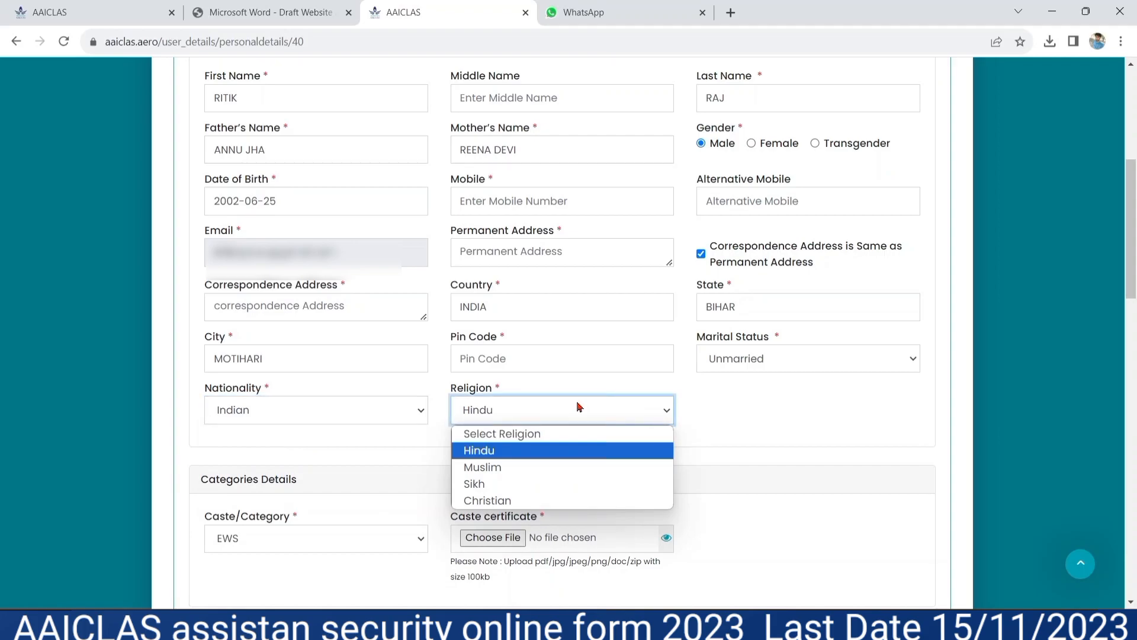
pyautogui.click(496, 451)
pyautogui.click(487, 460)
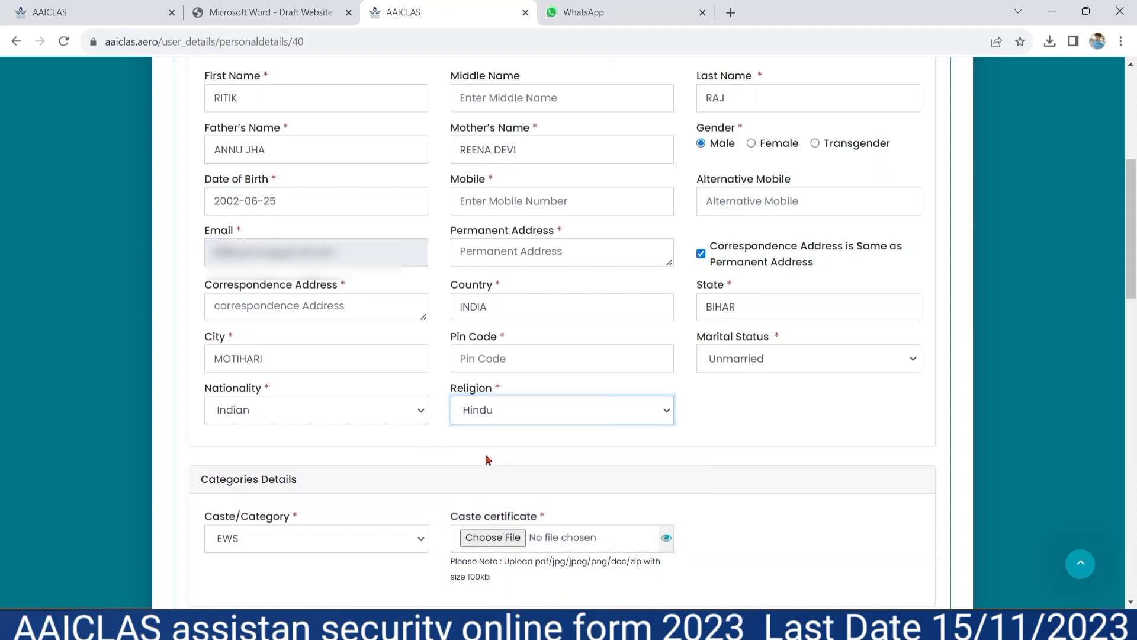
# Choose EWS as the caste/category in the Categories Details section.
pyautogui.scroll(-1, 485, 460)
pyautogui.scroll(-4, 487, 460)
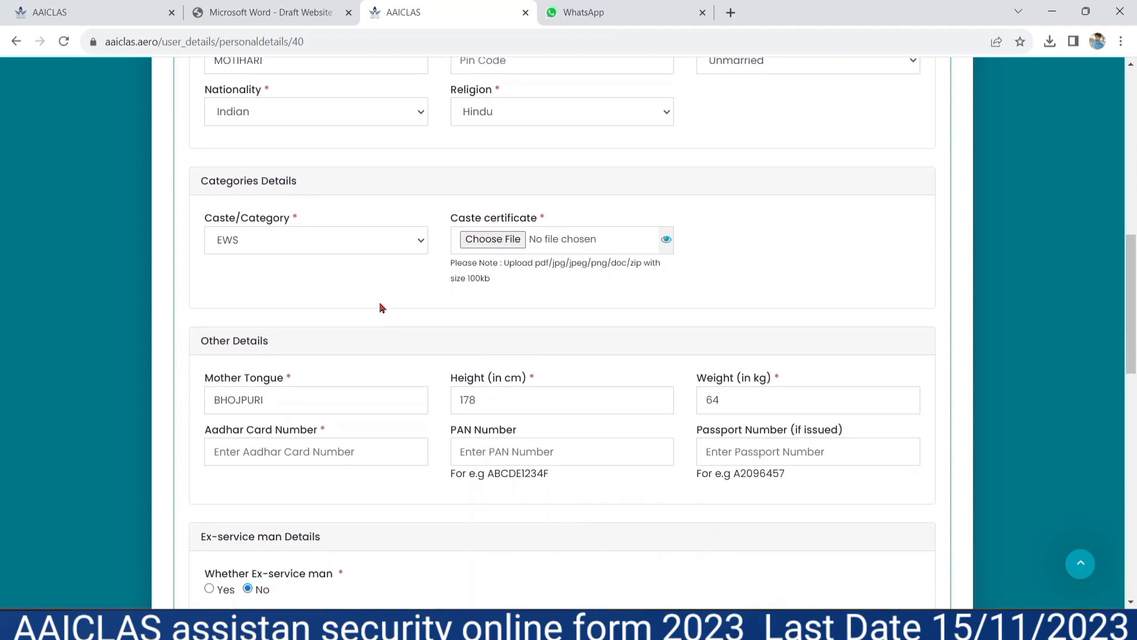
pyautogui.click(307, 234)
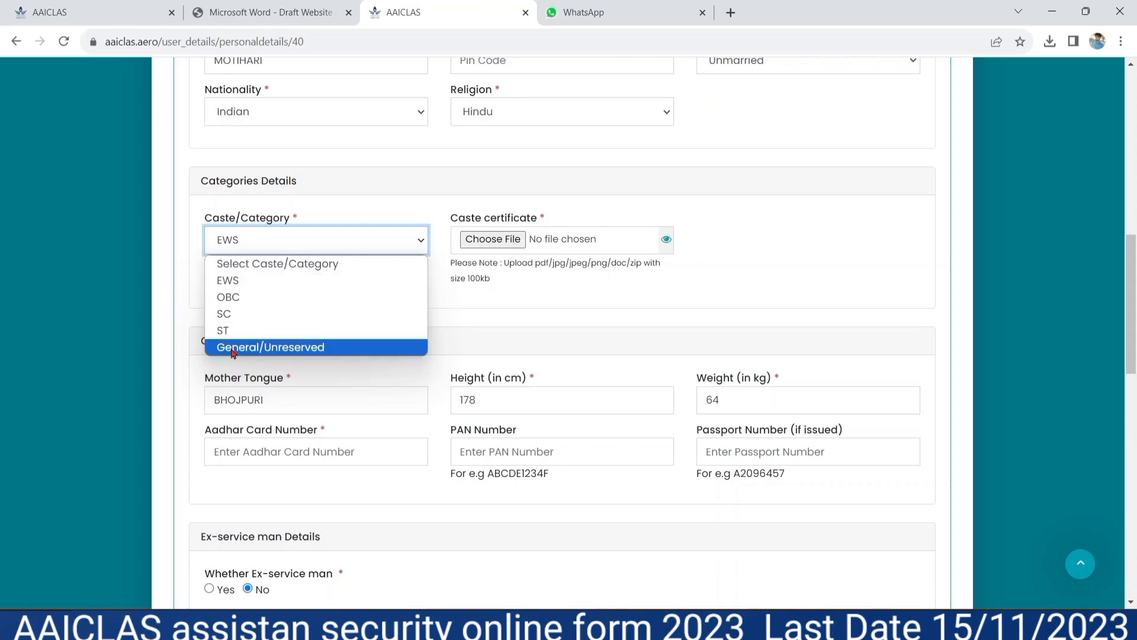
pyautogui.click(228, 282)
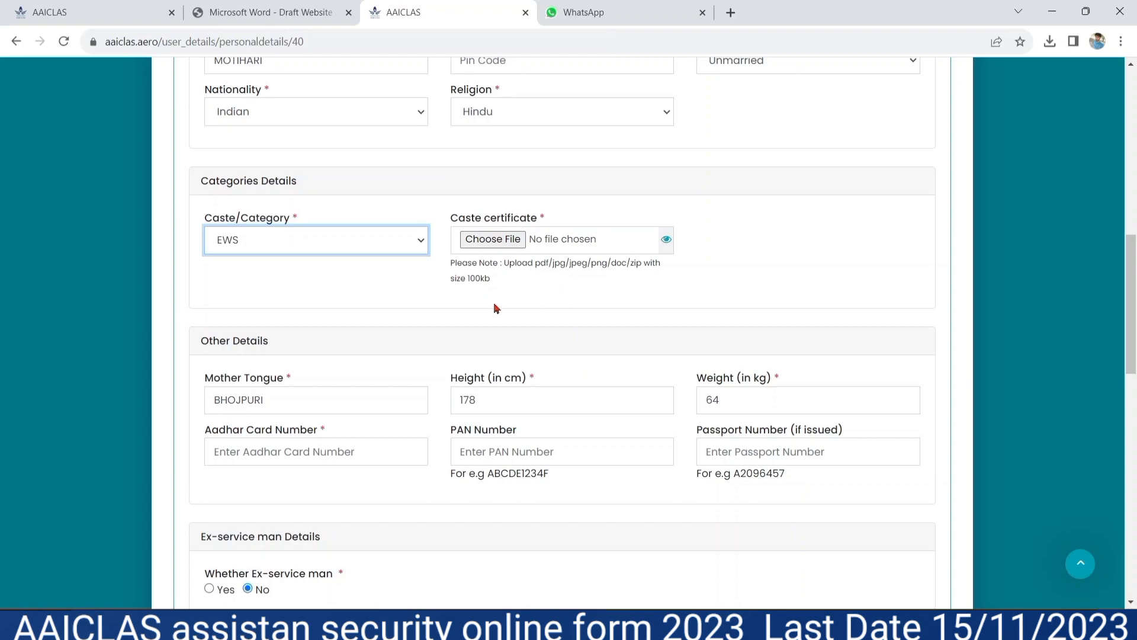
pyautogui.click(384, 334)
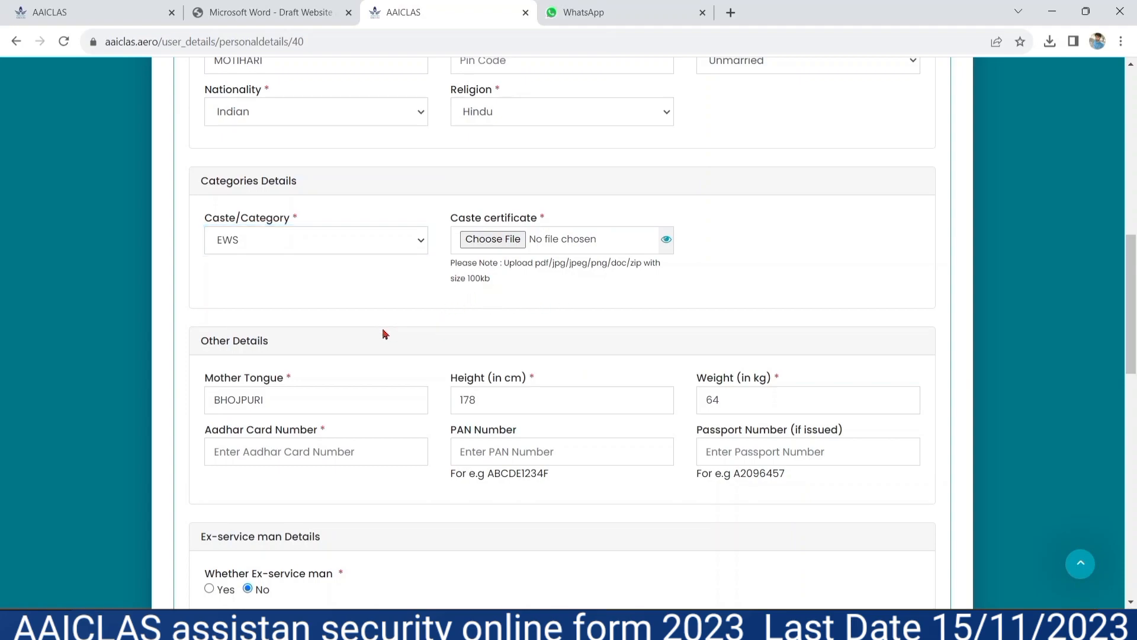
# Review the Other Details section, including the physical measurements and the Aadhar, PAN and passport number fields.
pyautogui.scroll(-2, 383, 334)
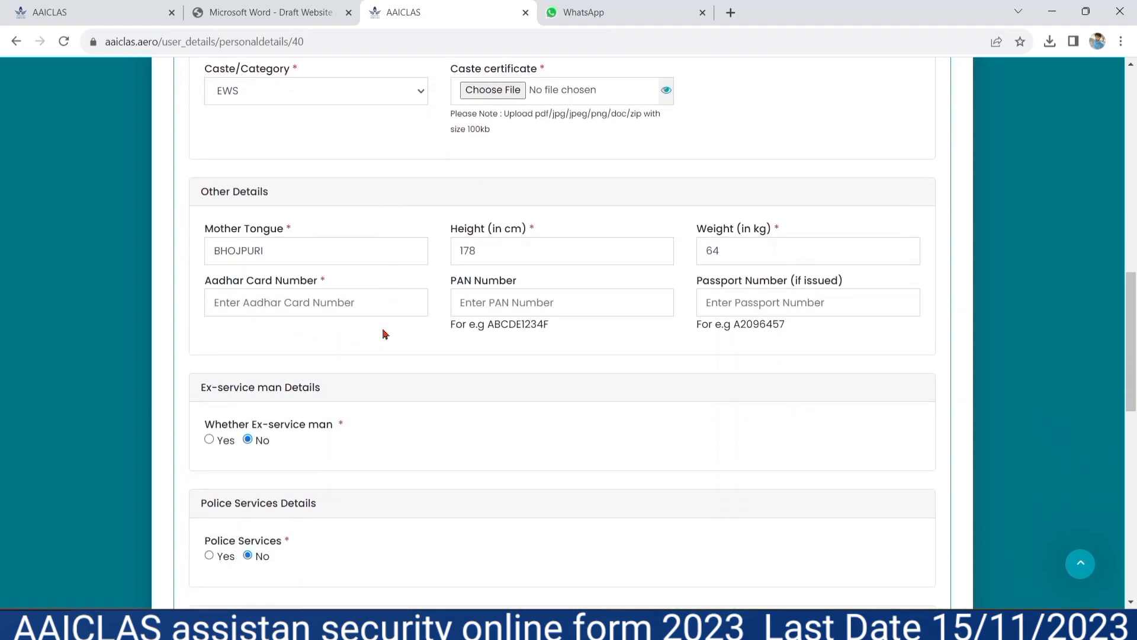
pyautogui.scroll(-1, 383, 334)
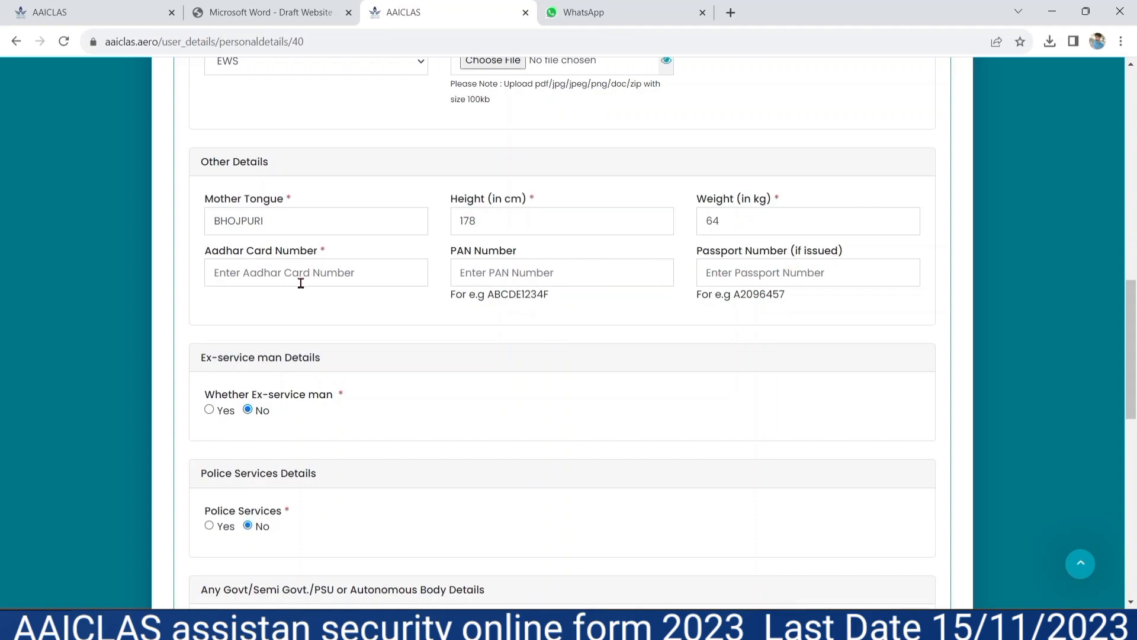
pyautogui.click(499, 272)
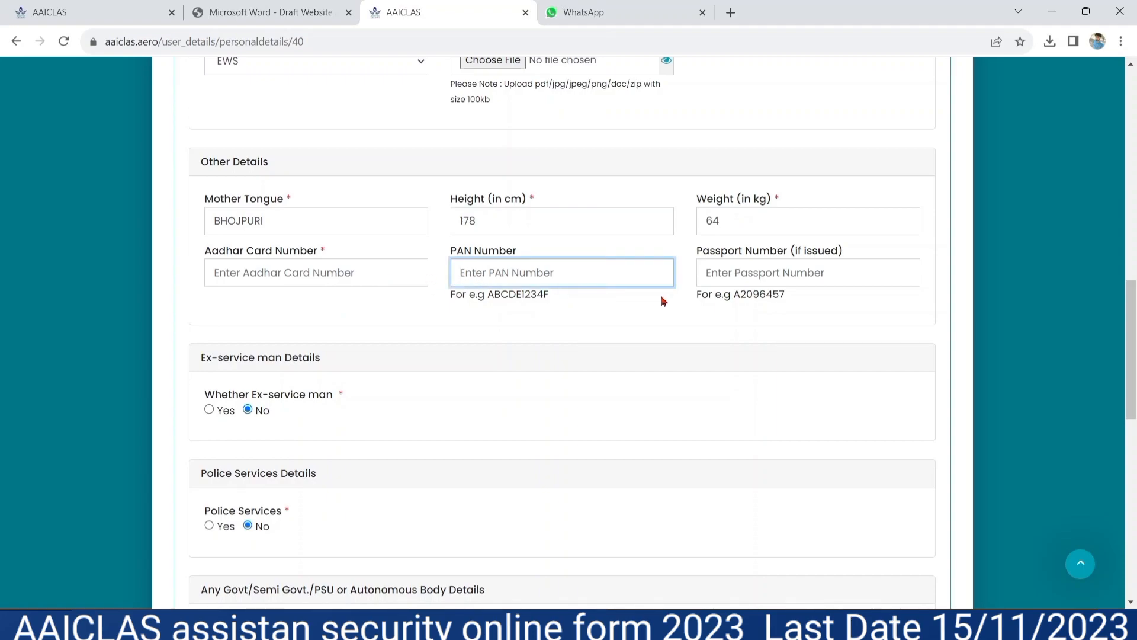
pyautogui.click(428, 413)
# Try Yes for Police Services and for Govt/Semi Govt./PSU employment to view the required uploads, and restore No for both.
pyautogui.scroll(-4, 428, 413)
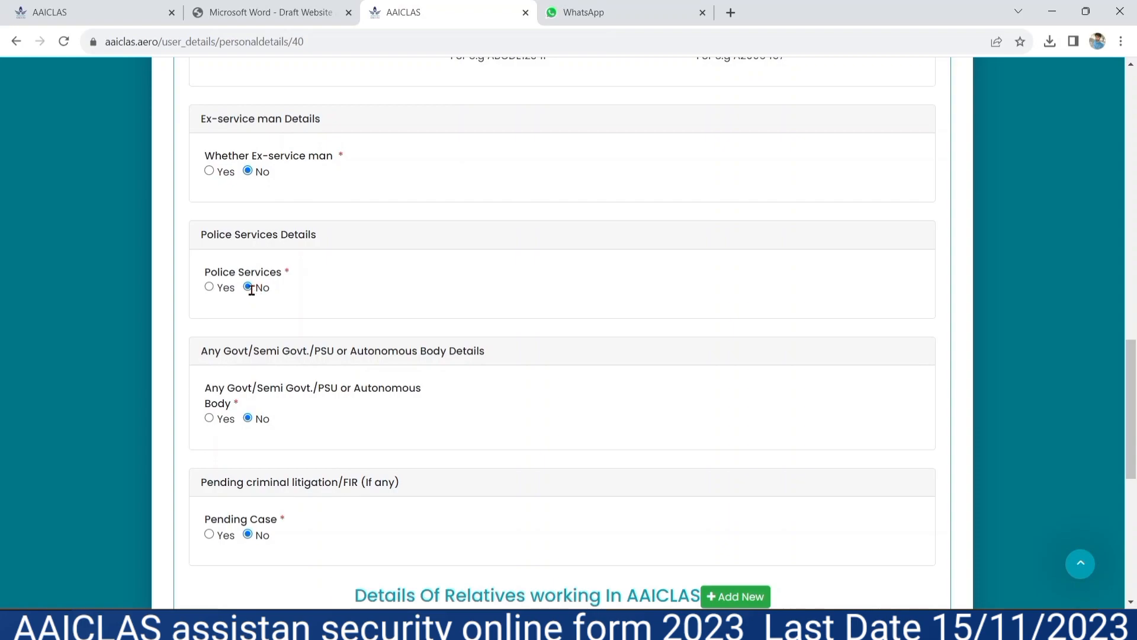
pyautogui.click(210, 287)
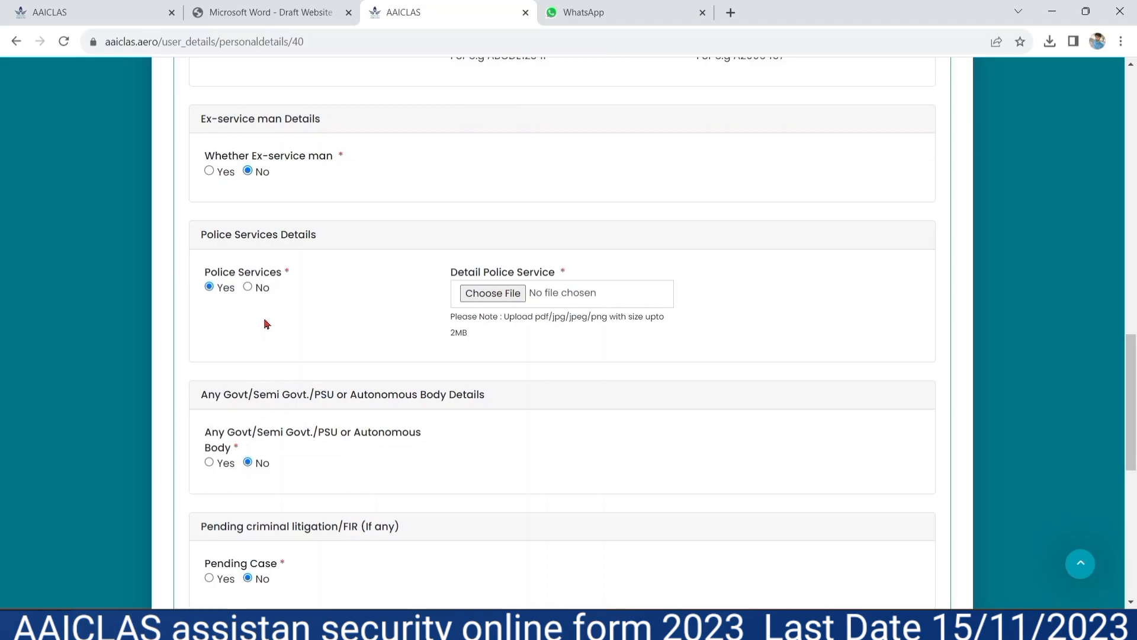
pyautogui.click(247, 287)
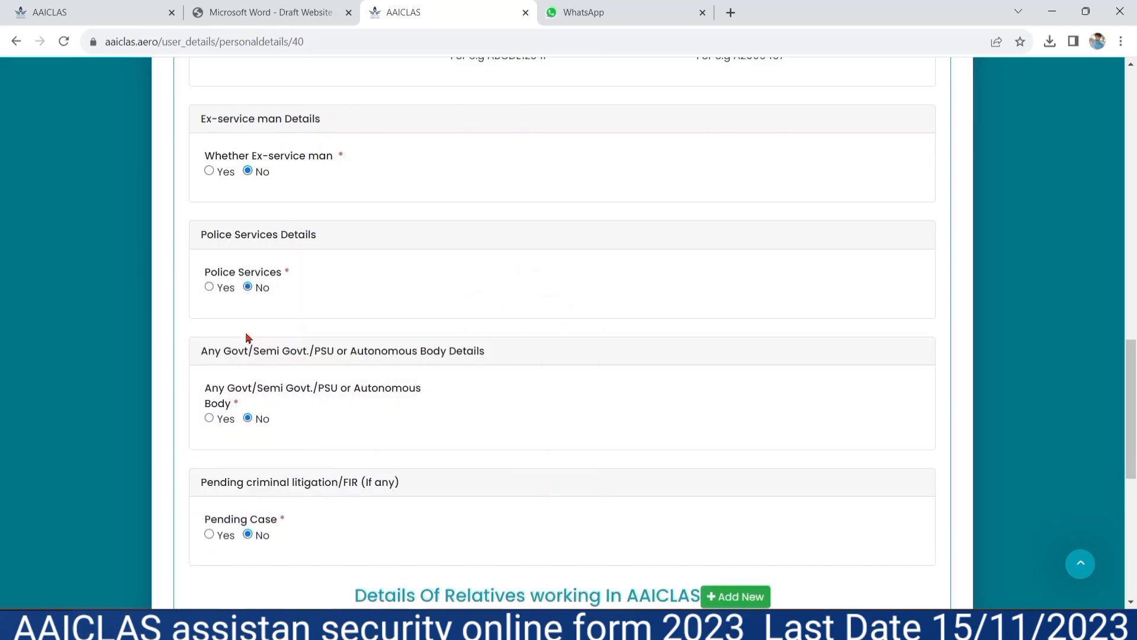
pyautogui.scroll(-2, 248, 337)
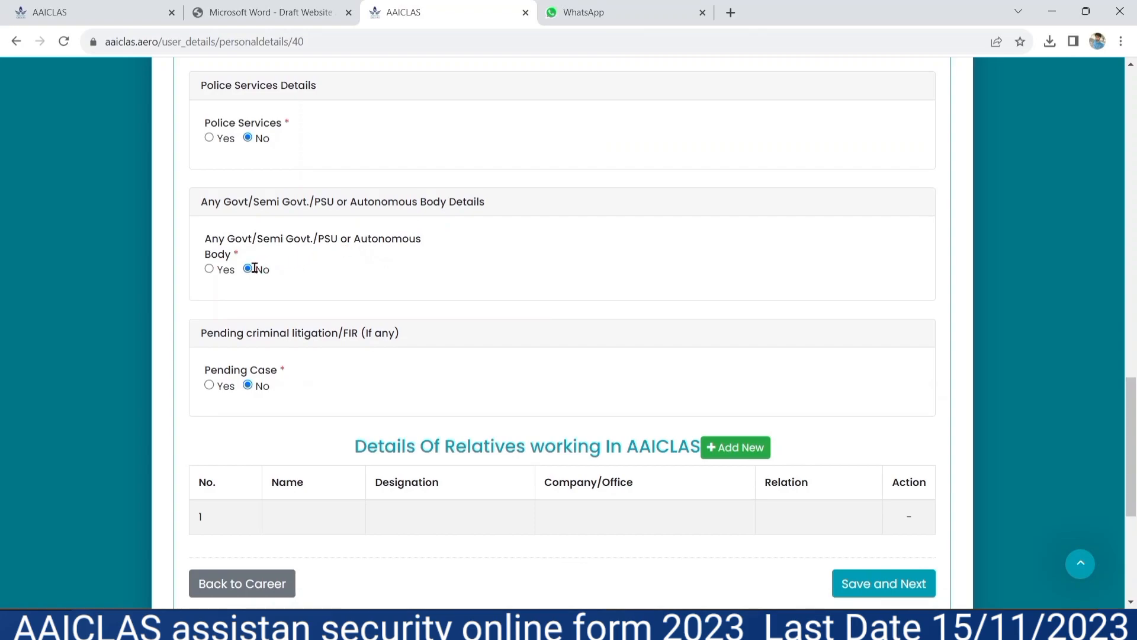
pyautogui.click(209, 269)
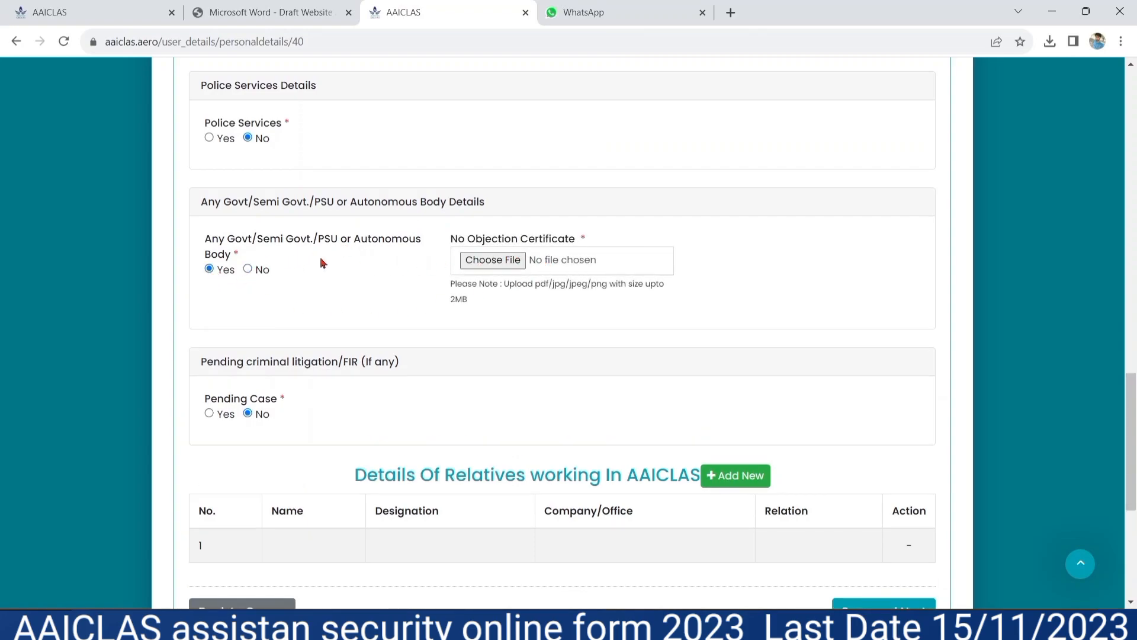
pyautogui.click(248, 269)
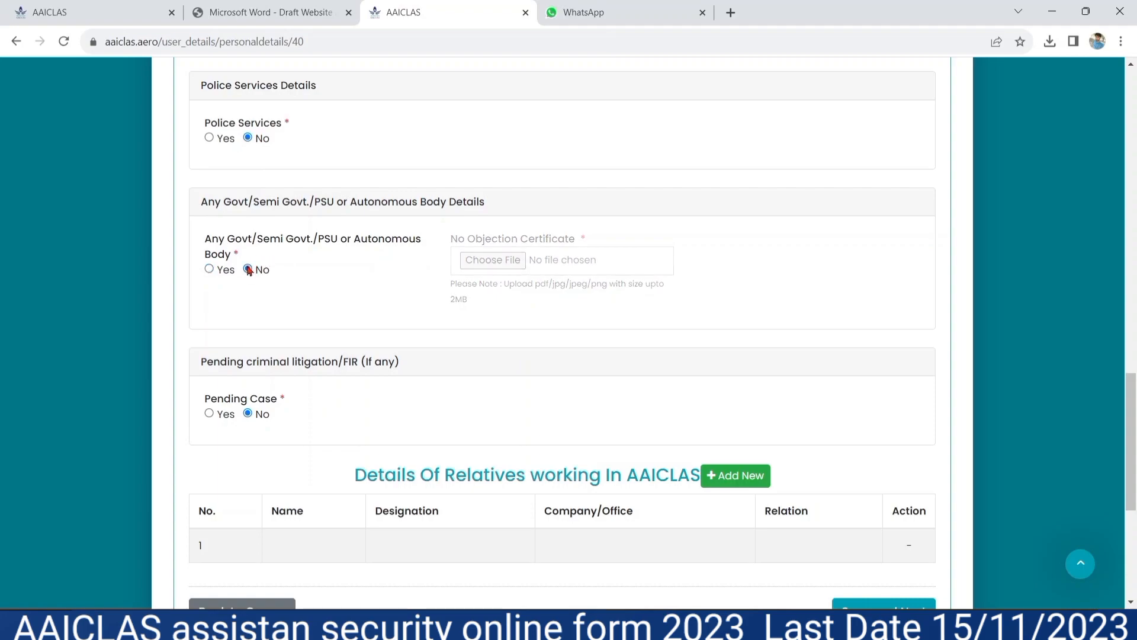
# Answer No for Pending Case, save the personal details and continue to the Education page.
pyautogui.scroll(-2, 225, 316)
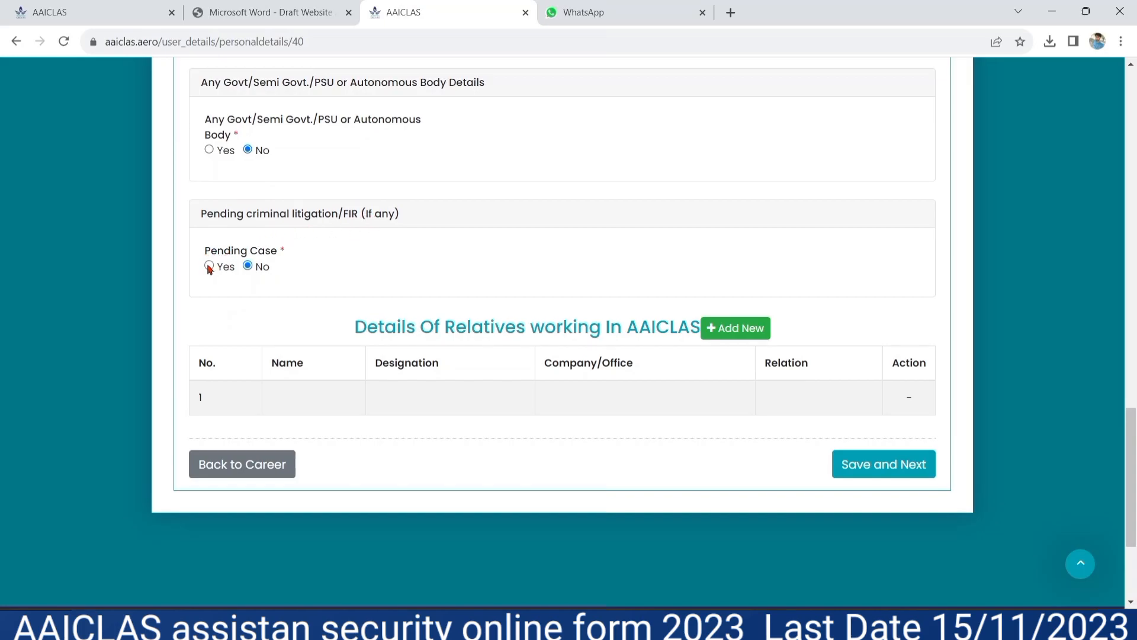
pyautogui.click(209, 266)
pyautogui.click(248, 267)
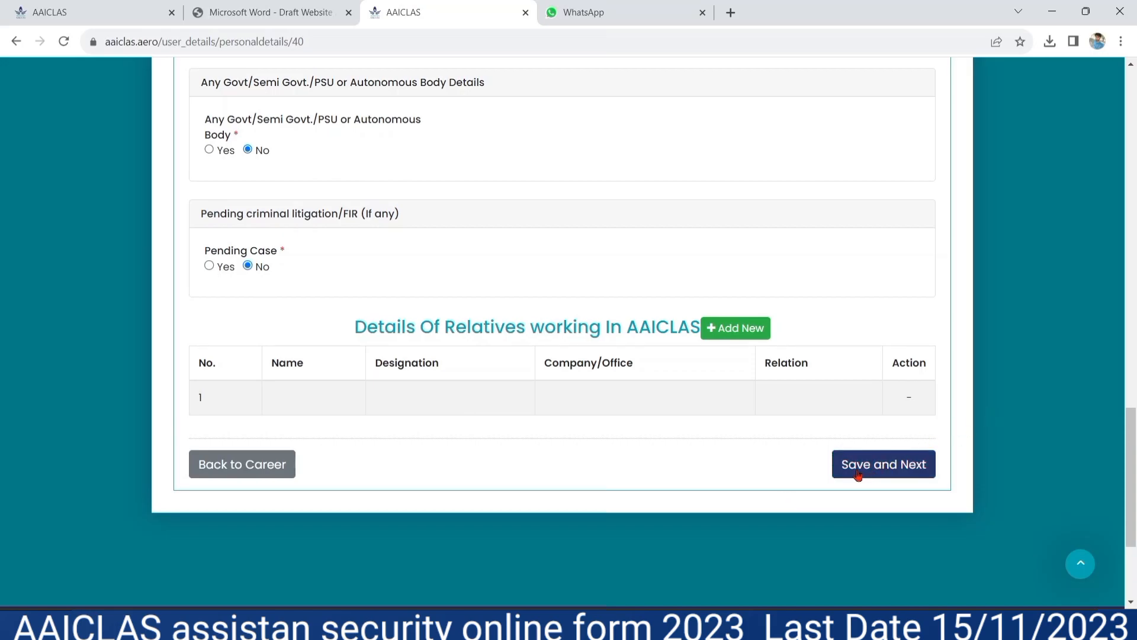
pyautogui.scroll(1, 899, 543)
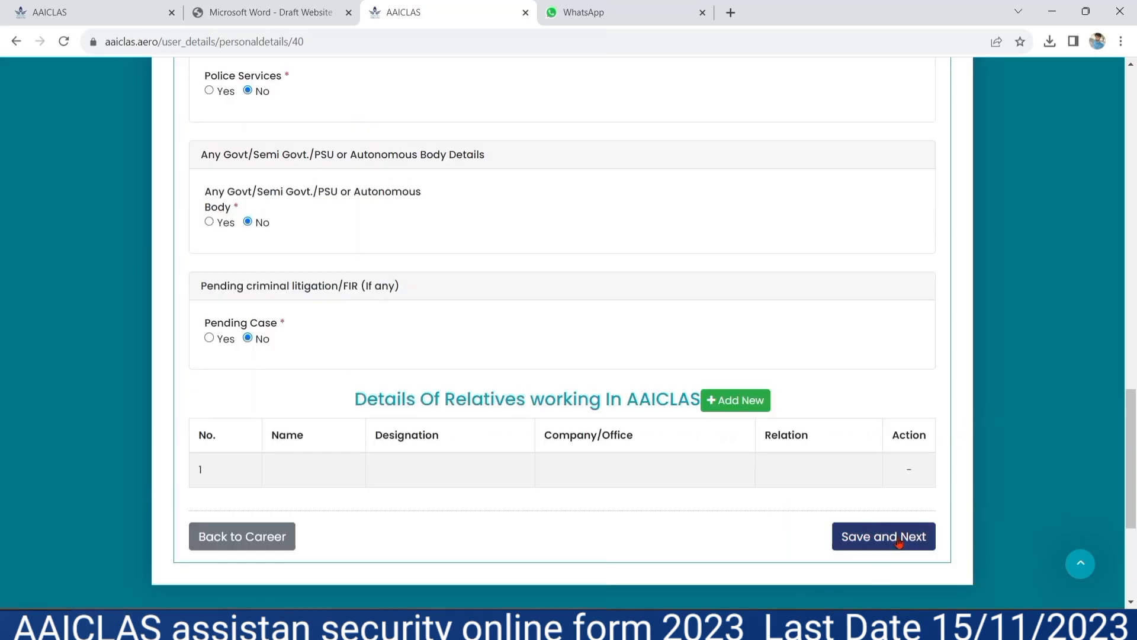
pyautogui.click(879, 543)
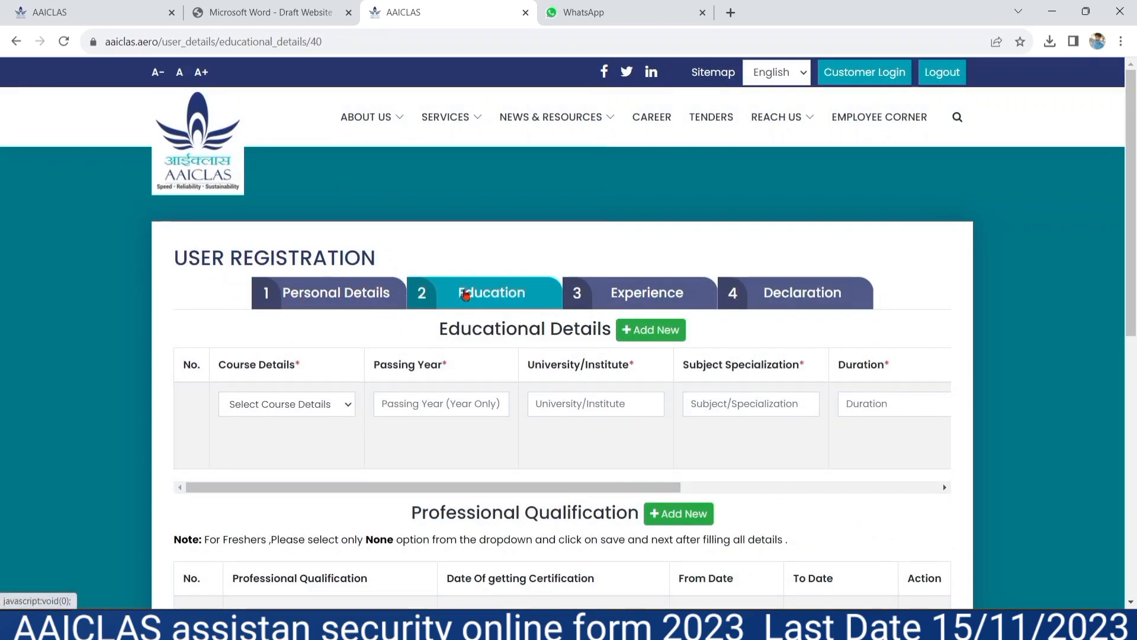
# Set the first educational entry's course to 10th and its passing date to June 2023.
pyautogui.click(308, 406)
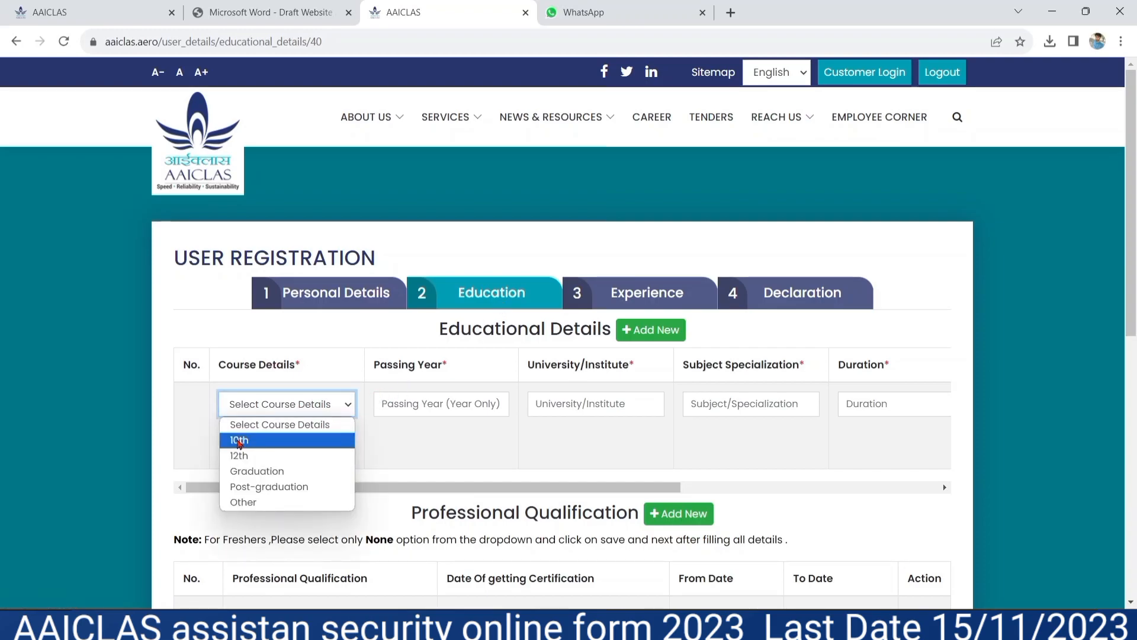
pyautogui.click(239, 441)
pyautogui.click(432, 437)
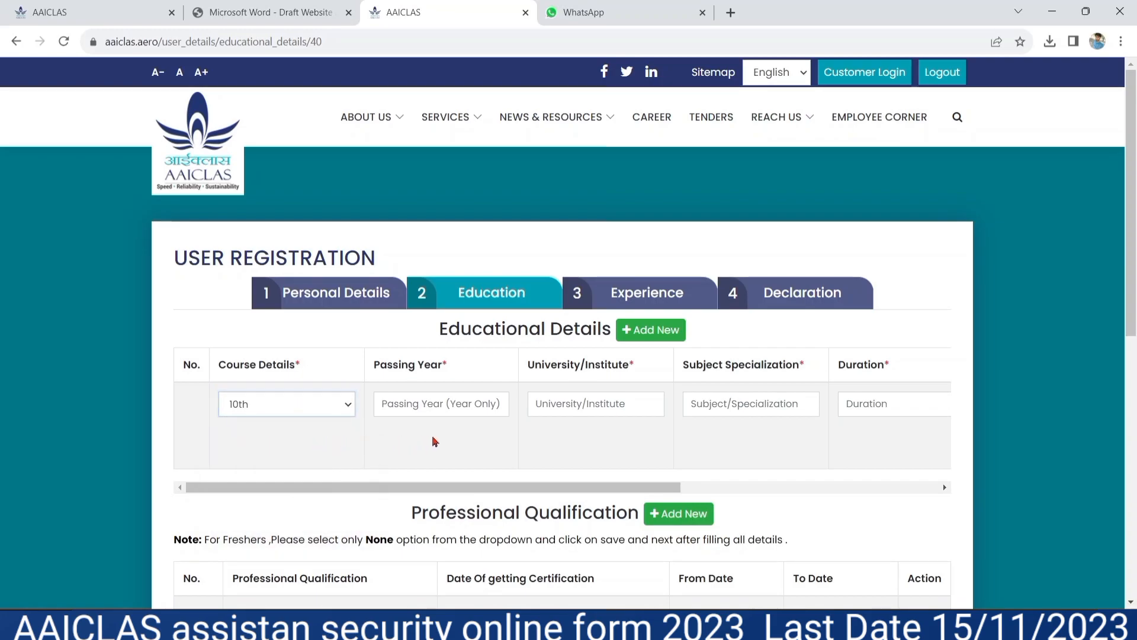
pyautogui.click(435, 403)
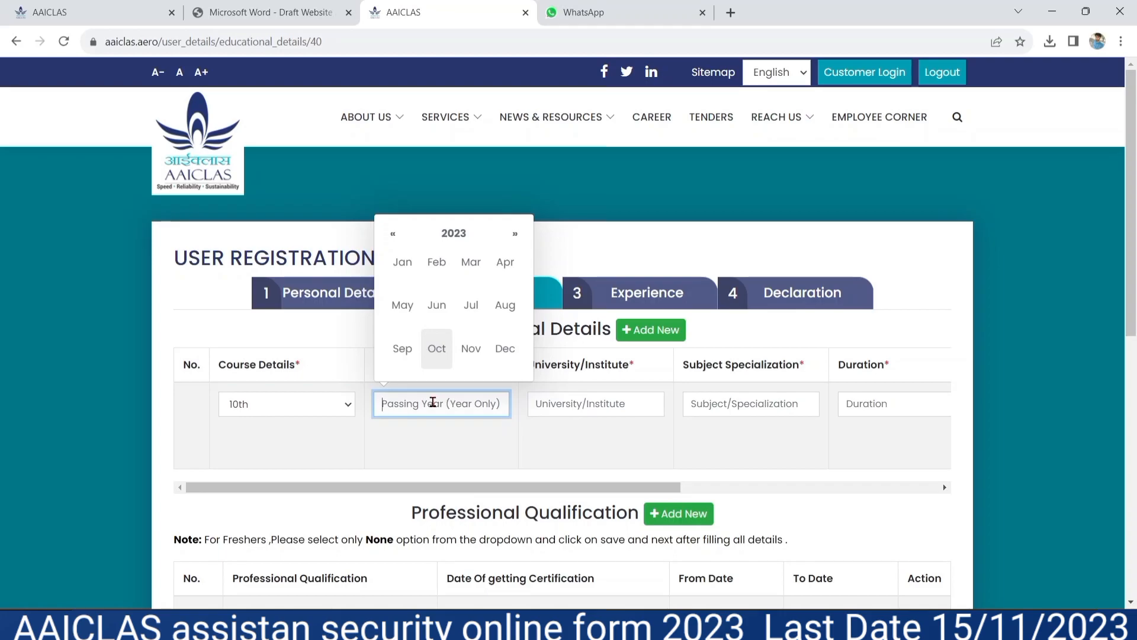
pyautogui.click(437, 305)
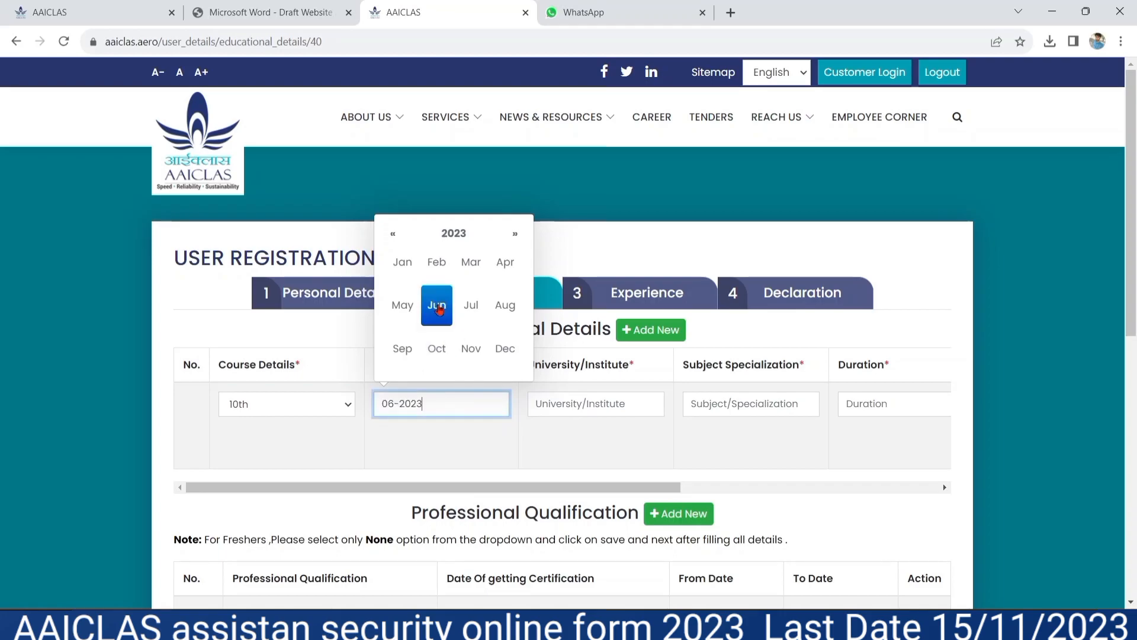
pyautogui.click(450, 437)
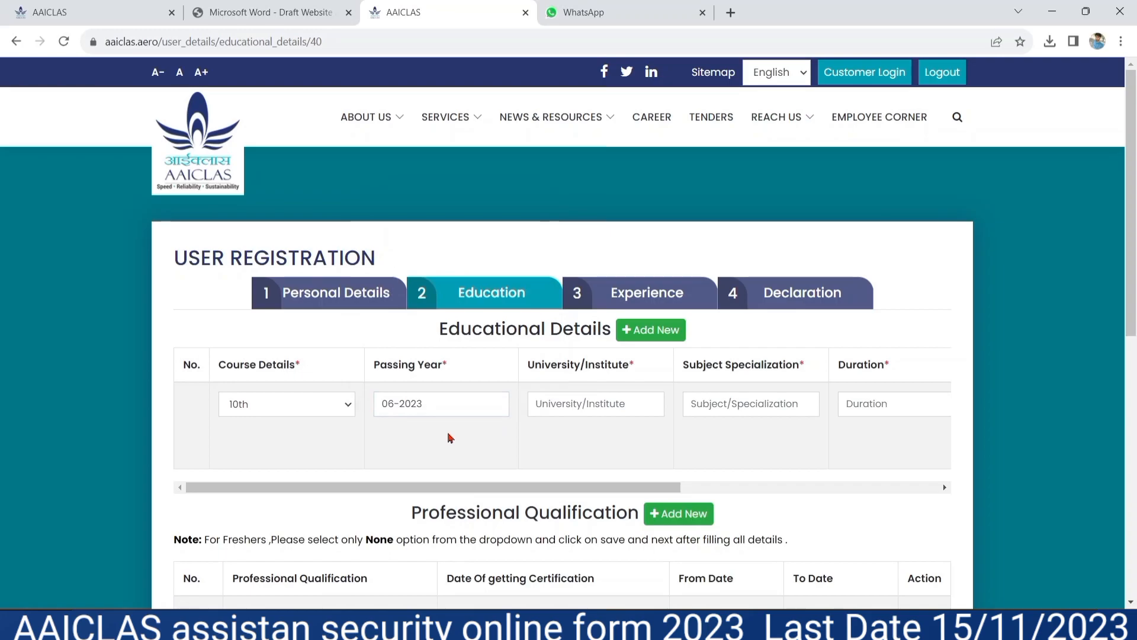
# Check the University/Institute and Subject Specialization fields of the 10th entry without filling them in.
pyautogui.click(602, 403)
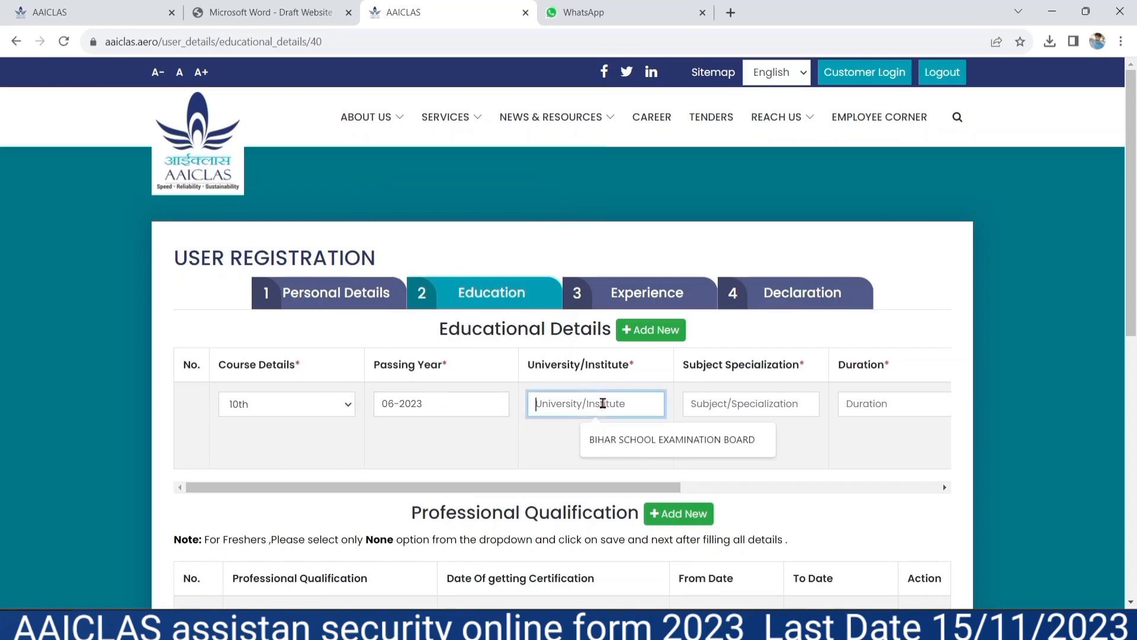
pyautogui.click(526, 461)
pyautogui.click(738, 408)
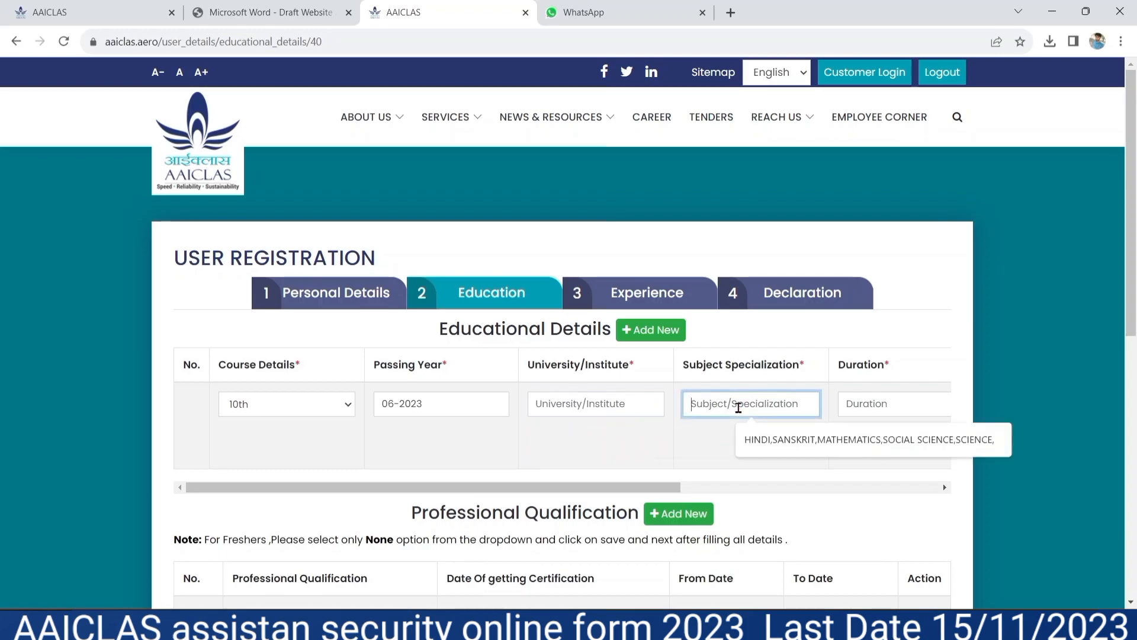
pyautogui.click(715, 432)
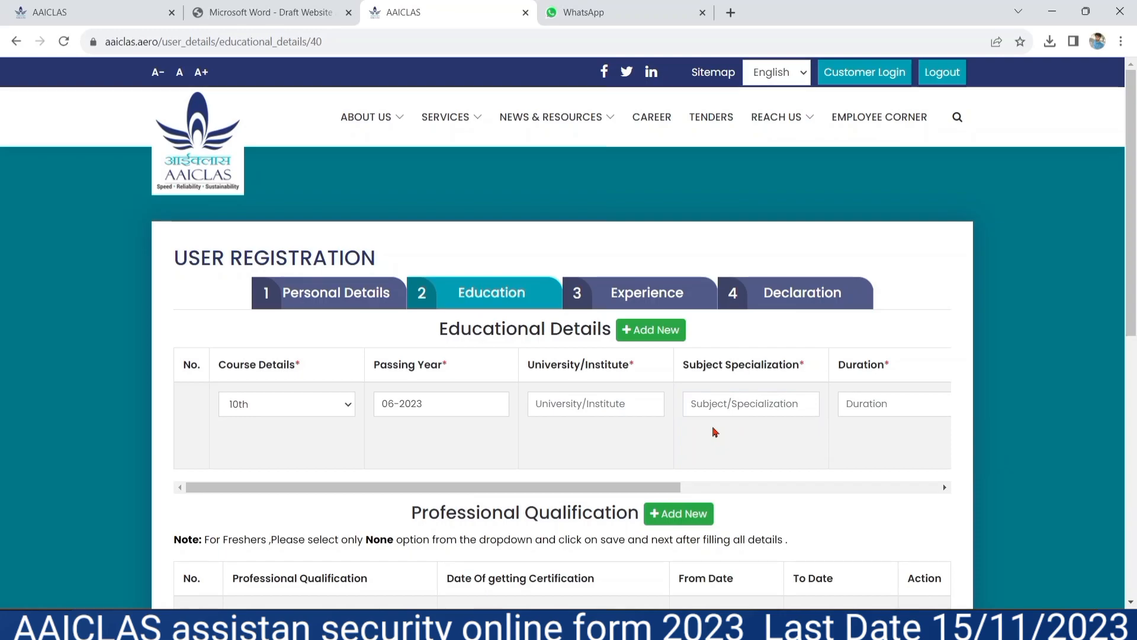
# Set the duration of the 10th entry to 1 YEARS.
pyautogui.hscroll(3, 715, 432)
pyautogui.hscroll(2, 715, 432)
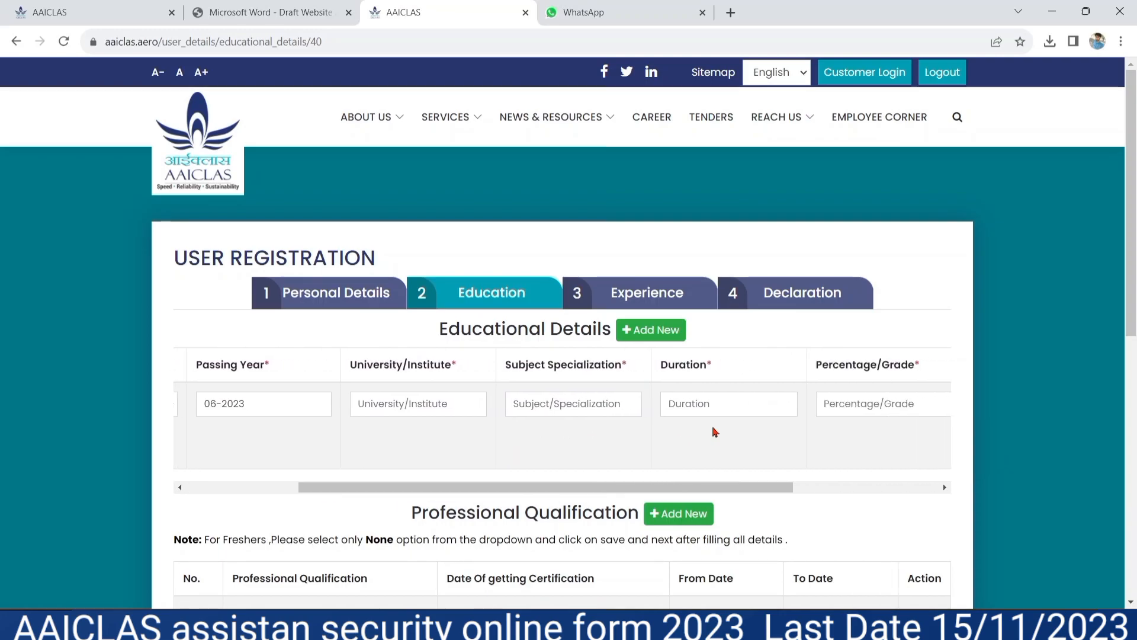
pyautogui.click(701, 405)
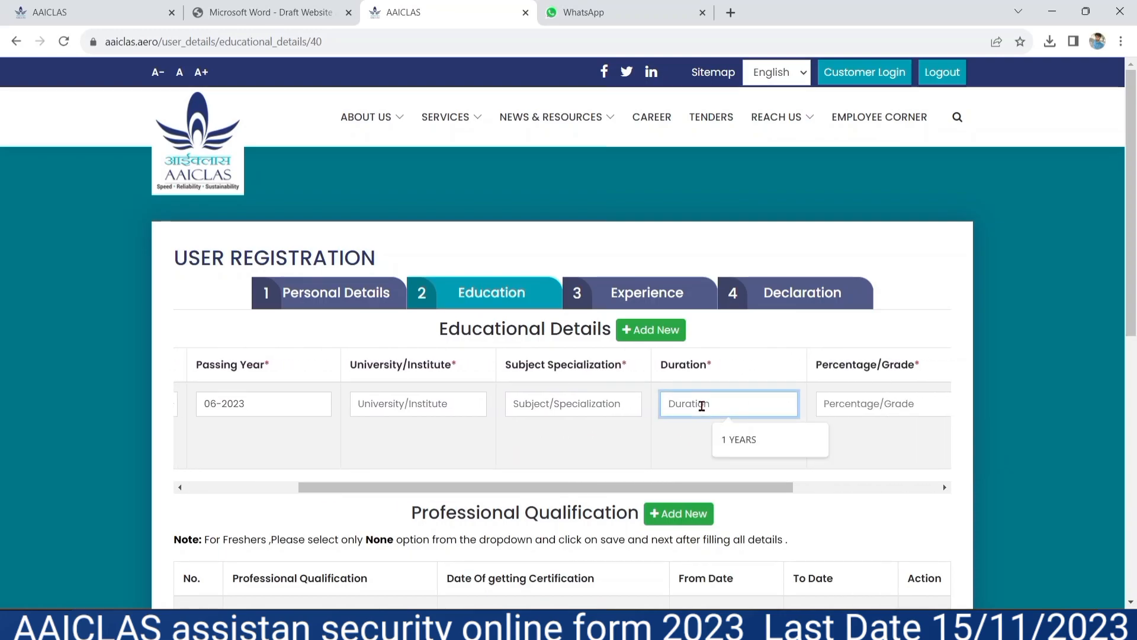
pyautogui.click(774, 445)
pyautogui.click(842, 442)
# Set the 10th entry's percentage to 43% and view its document upload requirements.
pyautogui.hscroll(1, 842, 442)
pyautogui.hscroll(2, 842, 442)
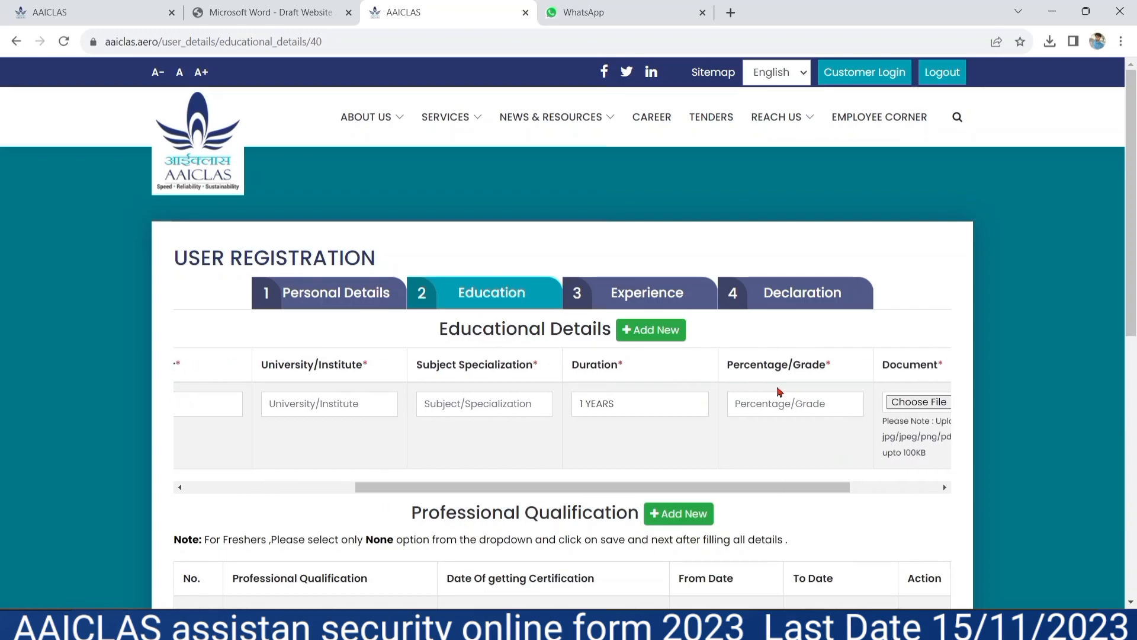
pyautogui.click(762, 402)
pyautogui.click(796, 439)
pyautogui.click(757, 439)
pyautogui.hscroll(1, 757, 440)
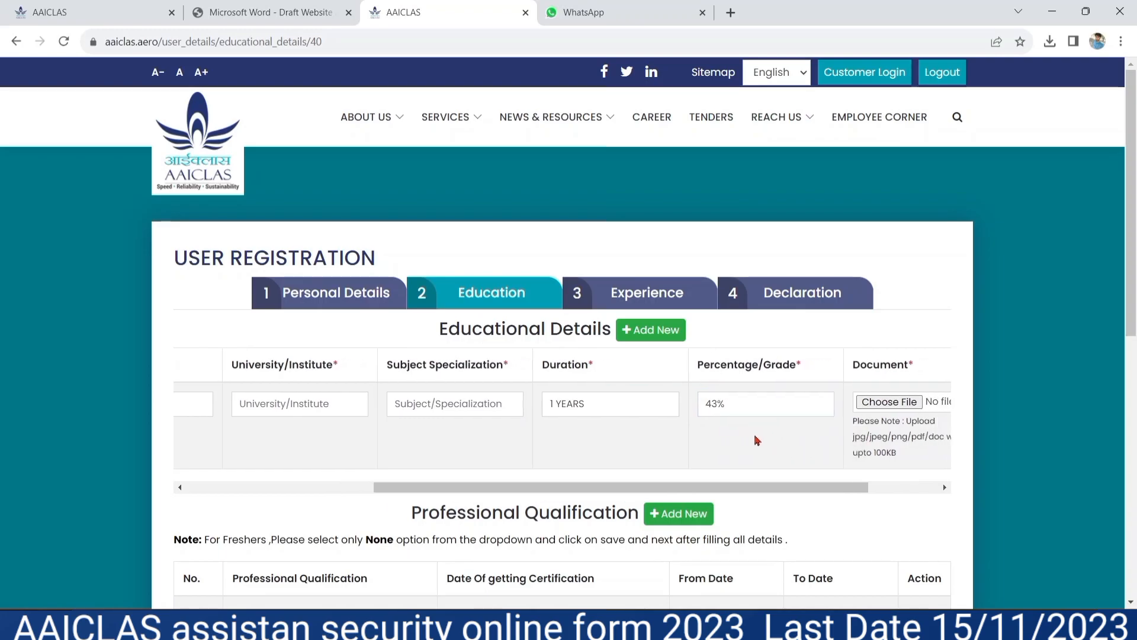
pyautogui.hscroll(1, 757, 440)
pyautogui.hscroll(2, 756, 440)
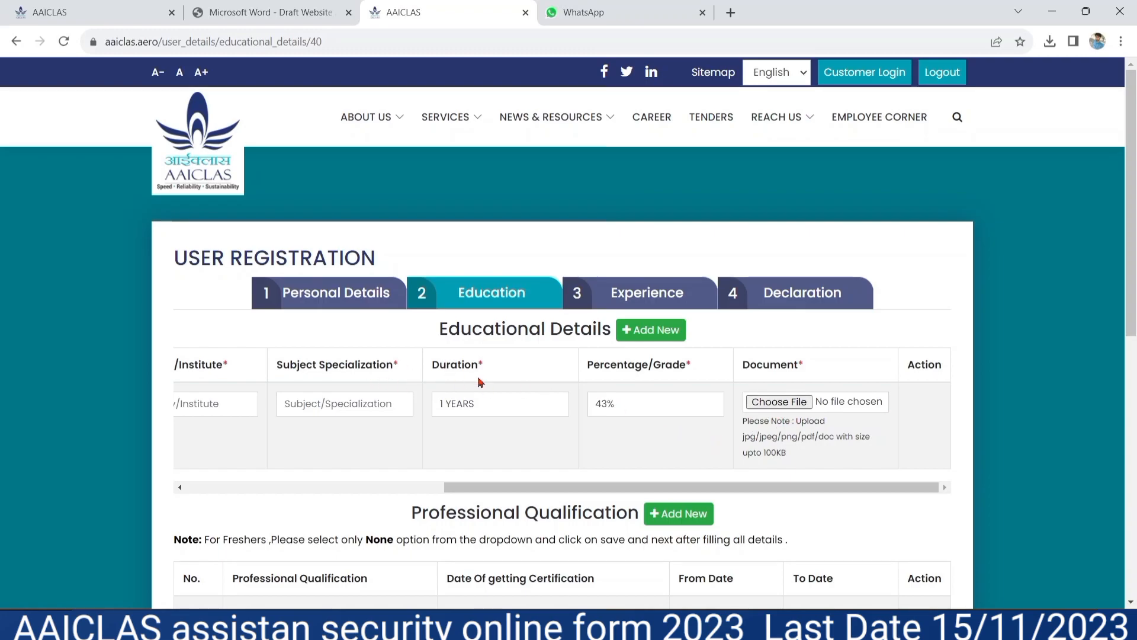
# Add a second educational entry with 12th as the course and July 2023 as the passing date.
pyautogui.click(657, 332)
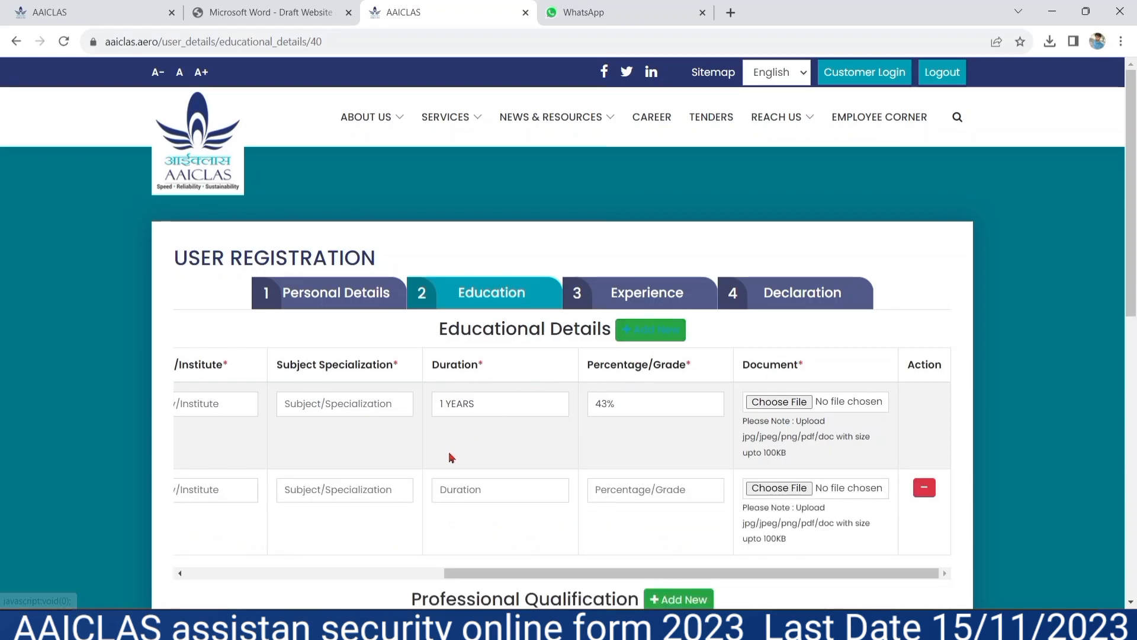
pyautogui.hscroll(-8, 450, 457)
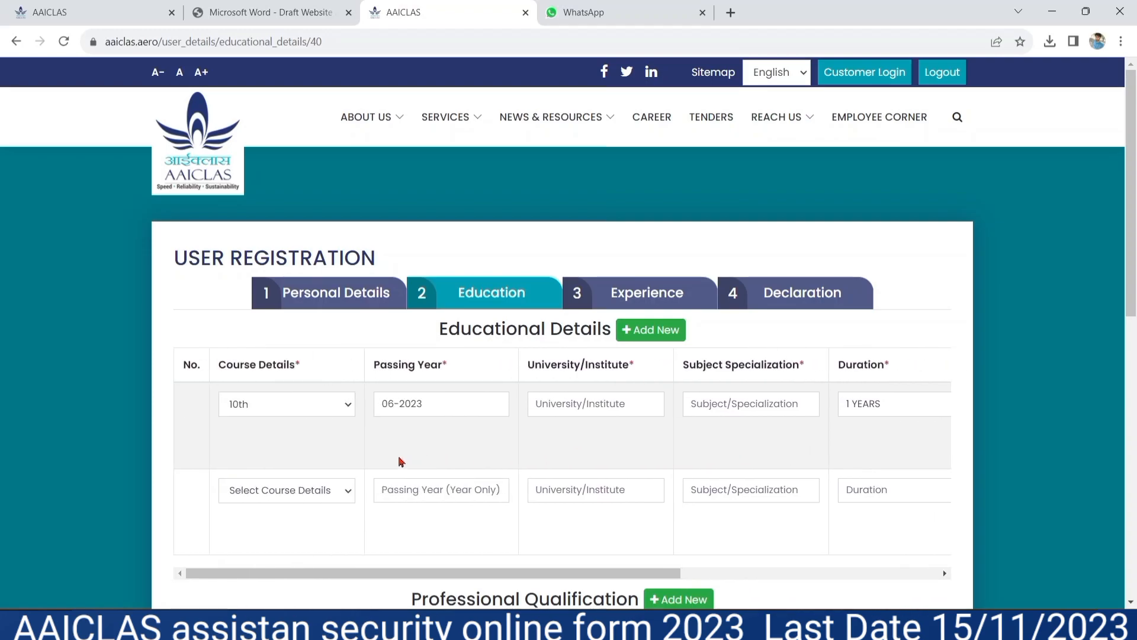
pyautogui.click(327, 487)
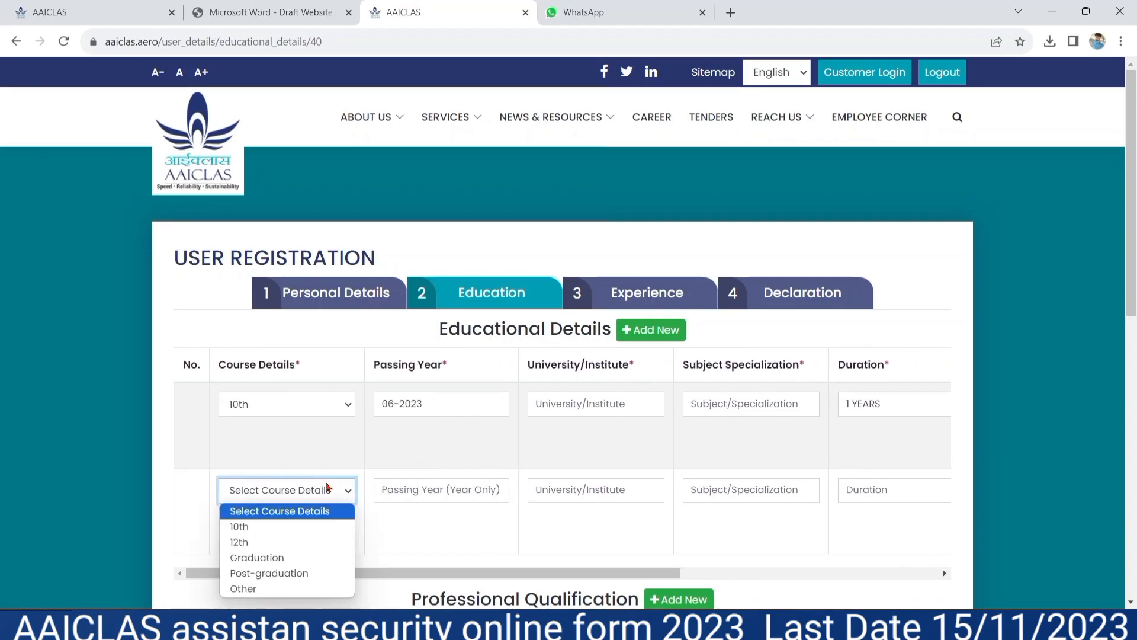
pyautogui.click(246, 542)
pyautogui.click(300, 536)
pyautogui.scroll(-2, 300, 536)
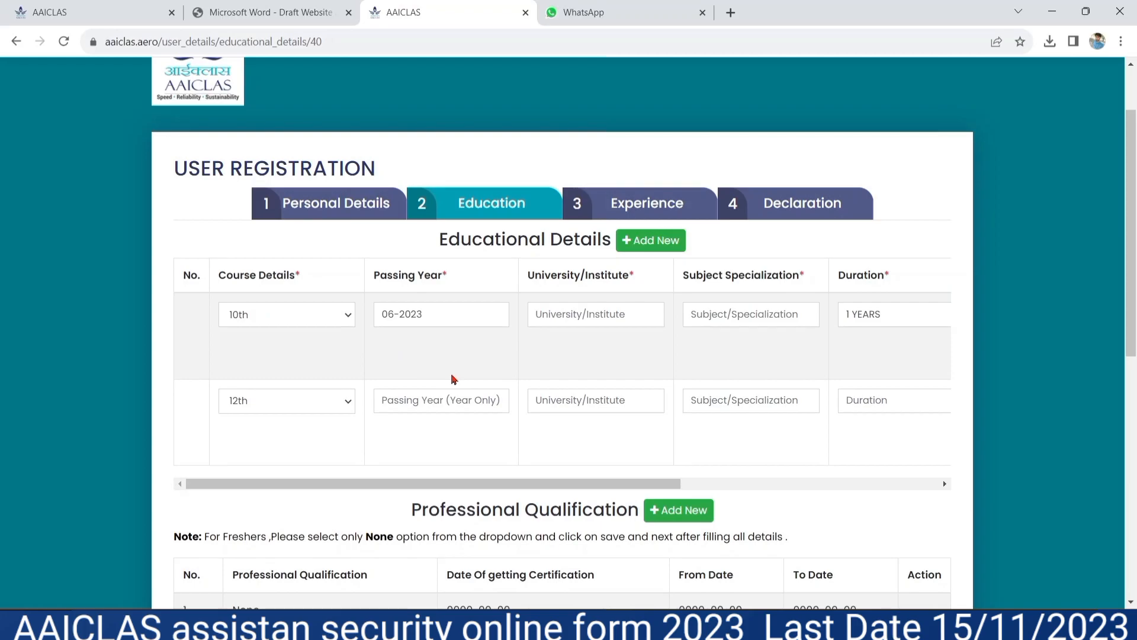
pyautogui.click(421, 400)
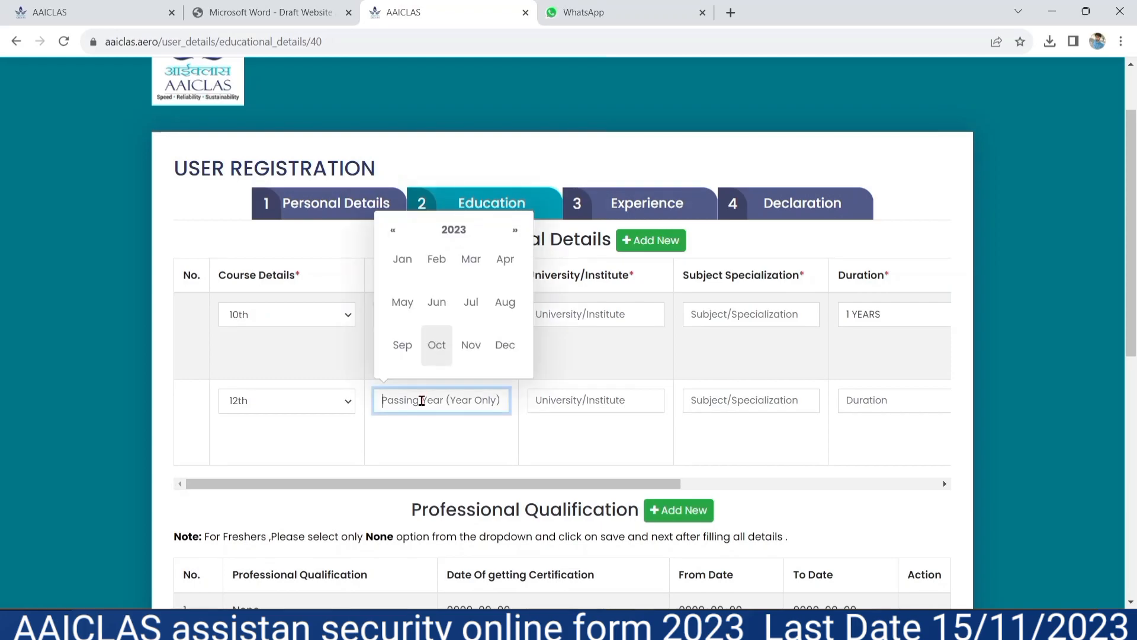
pyautogui.click(463, 313)
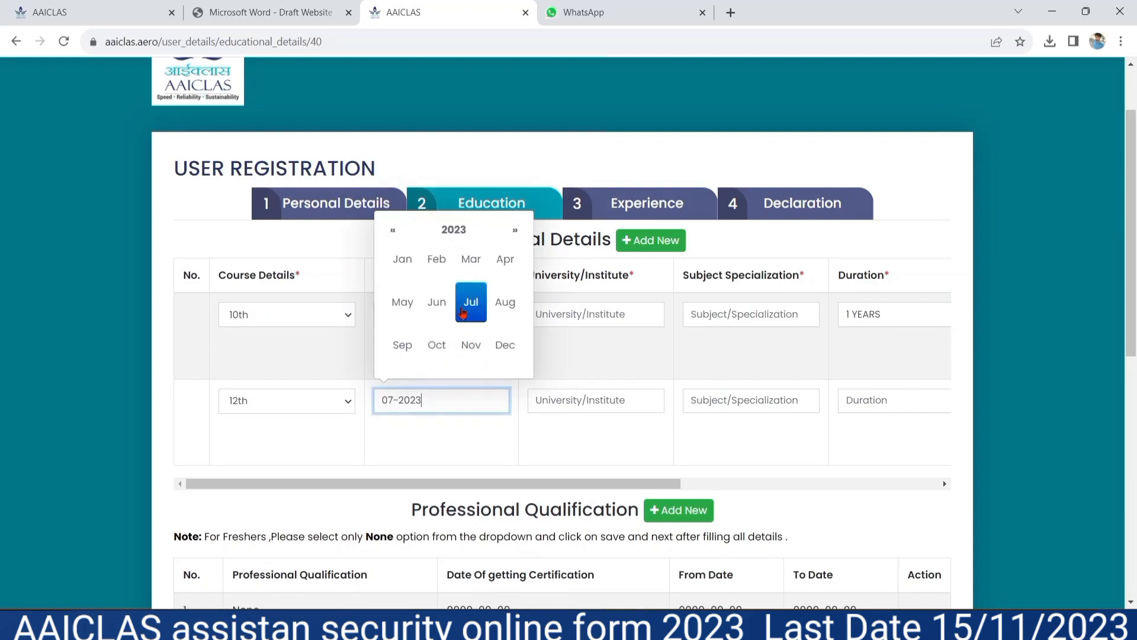
pyautogui.click(446, 456)
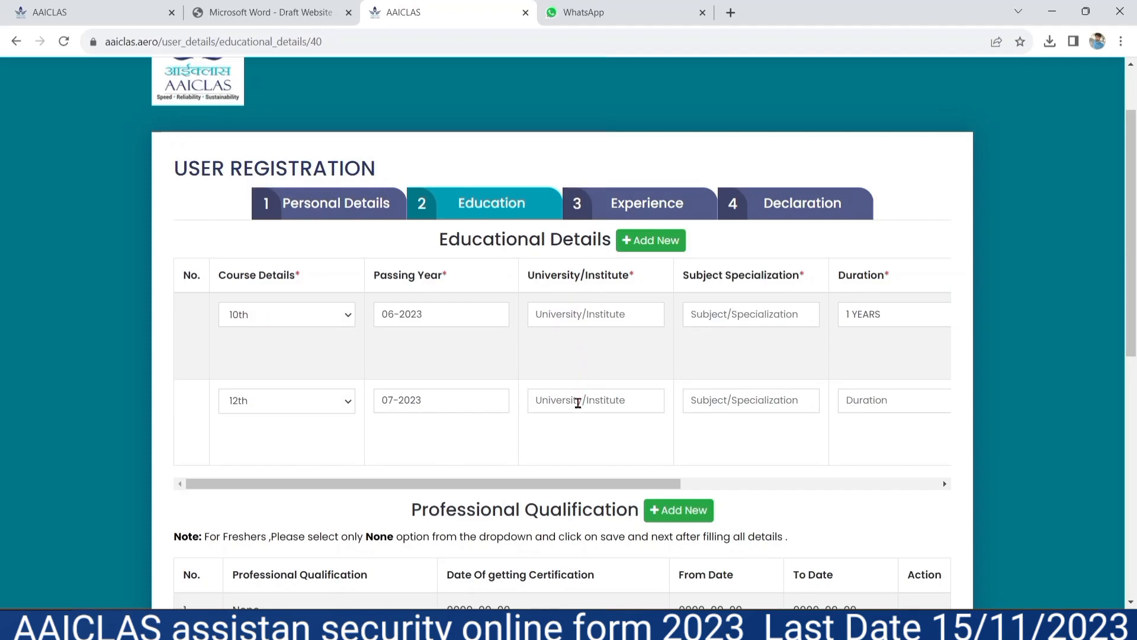
# Set the 12th entry's University/Institute to BIHAR SCHOOL EXAMINATION BOARD.
pyautogui.click(579, 401)
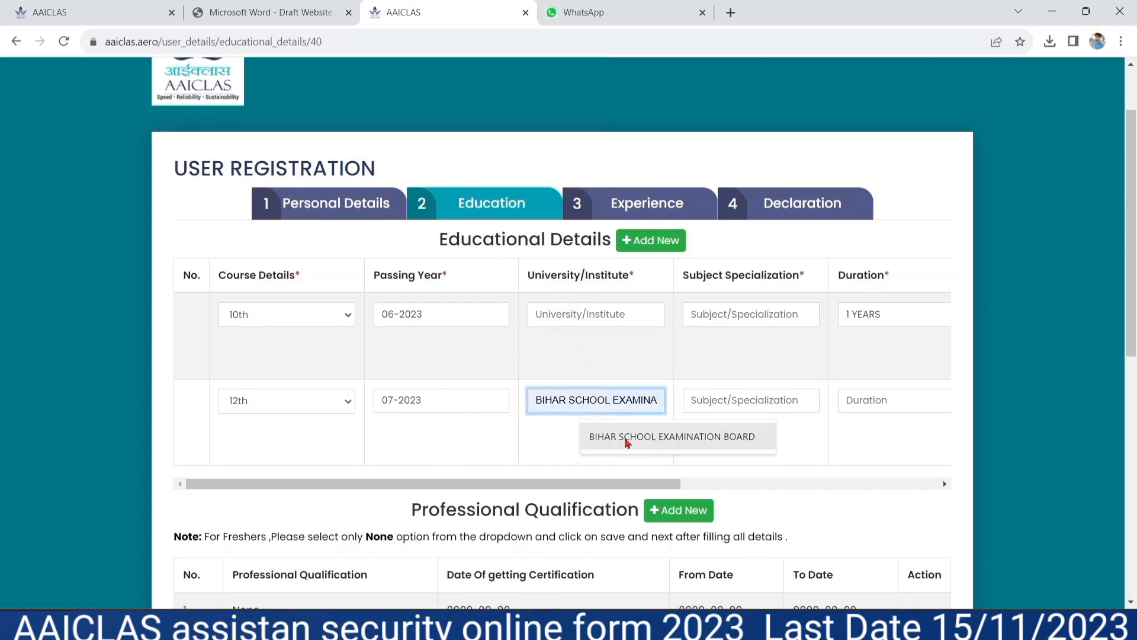
pyautogui.click(624, 437)
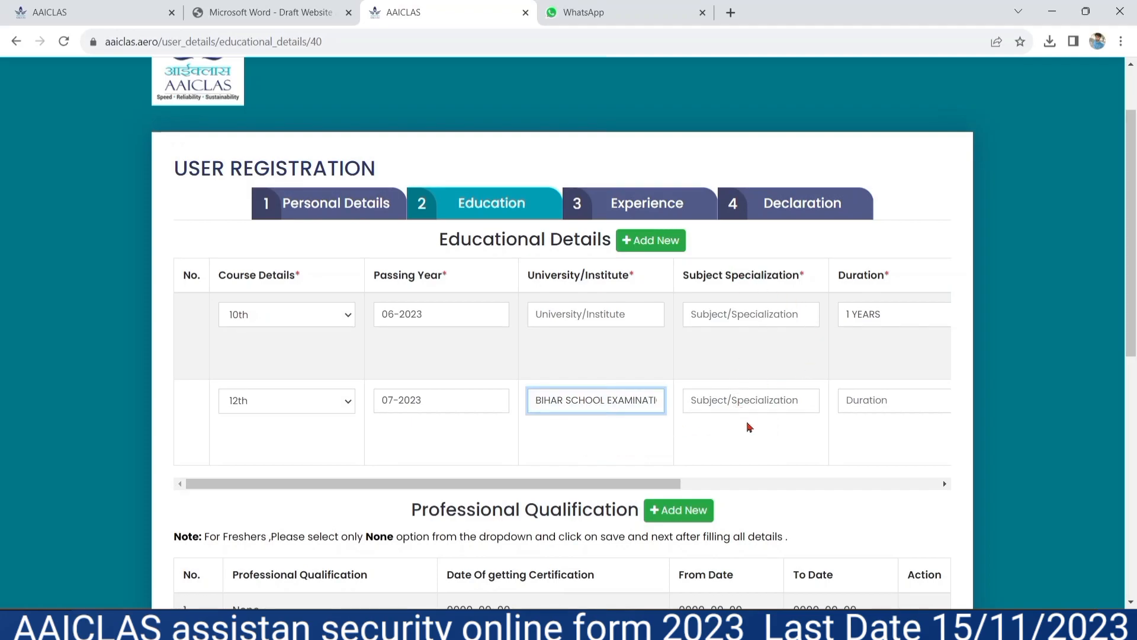
pyautogui.click(776, 431)
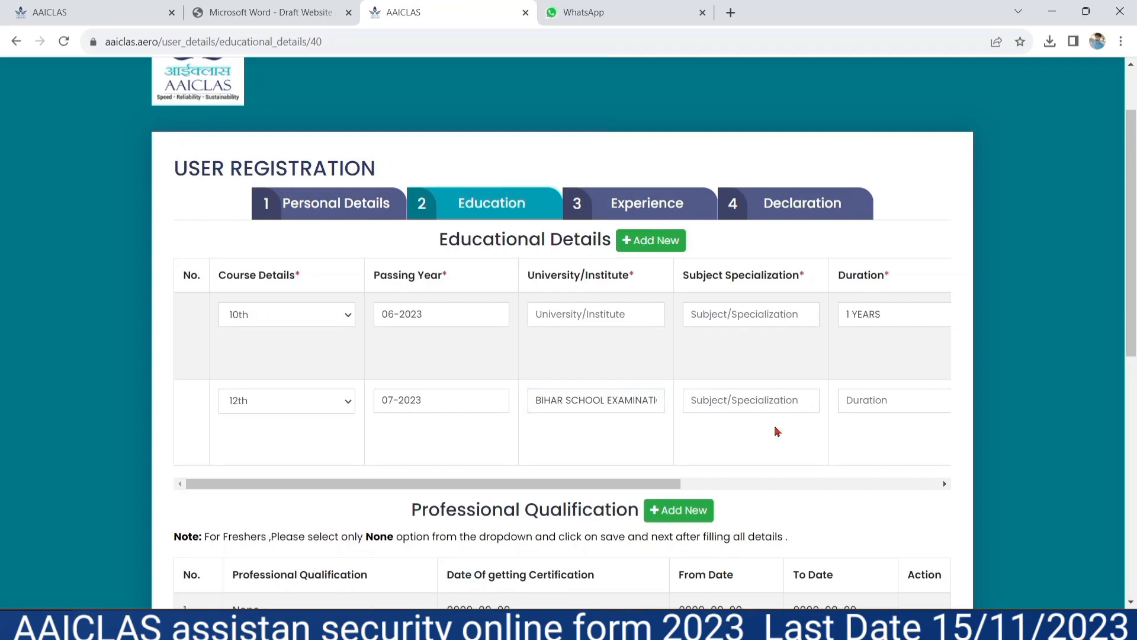
# Review the Duration, Percentage/Grade and Document fields of the 12th entry without filling them in.
pyautogui.hscroll(1, 777, 431)
pyautogui.hscroll(2, 775, 431)
pyautogui.click(783, 400)
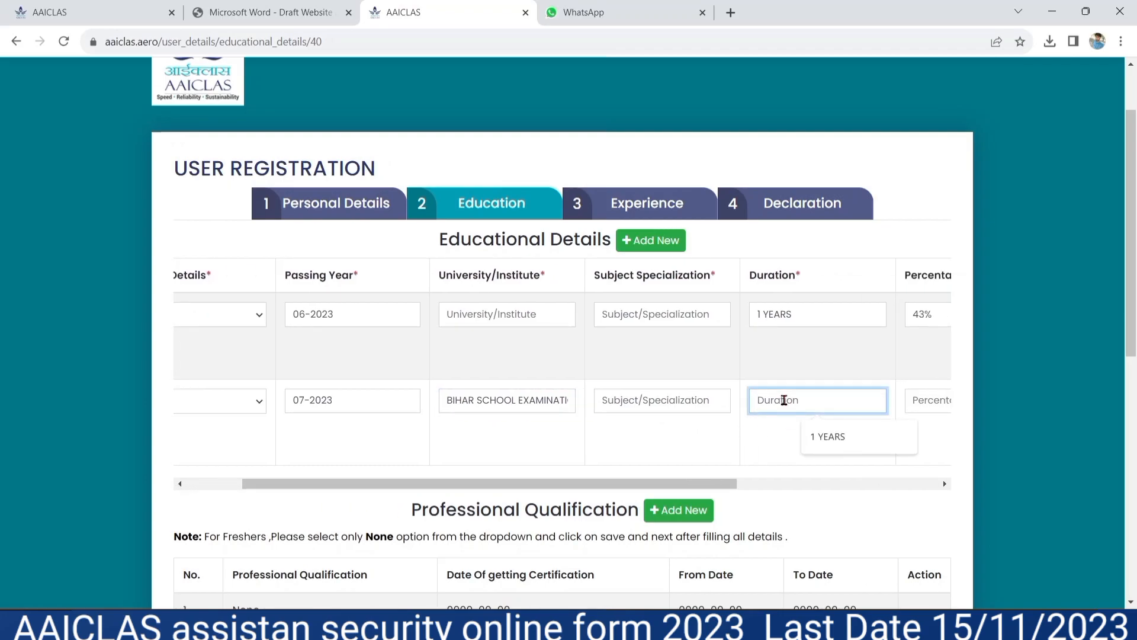
pyautogui.click(782, 447)
pyautogui.hscroll(5, 781, 447)
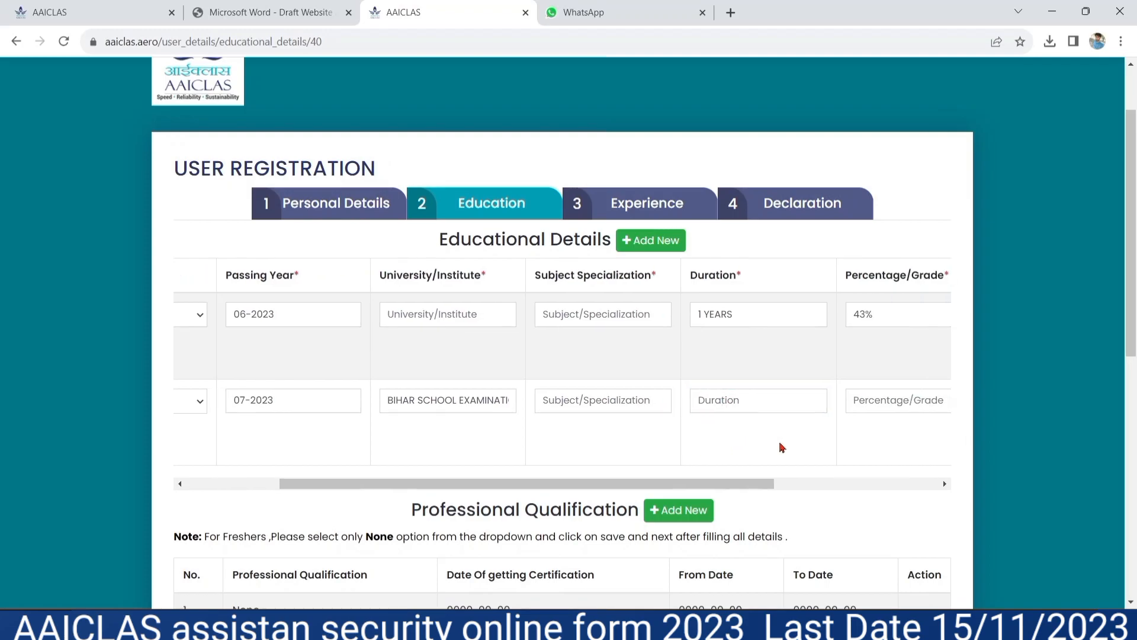
pyautogui.click(773, 399)
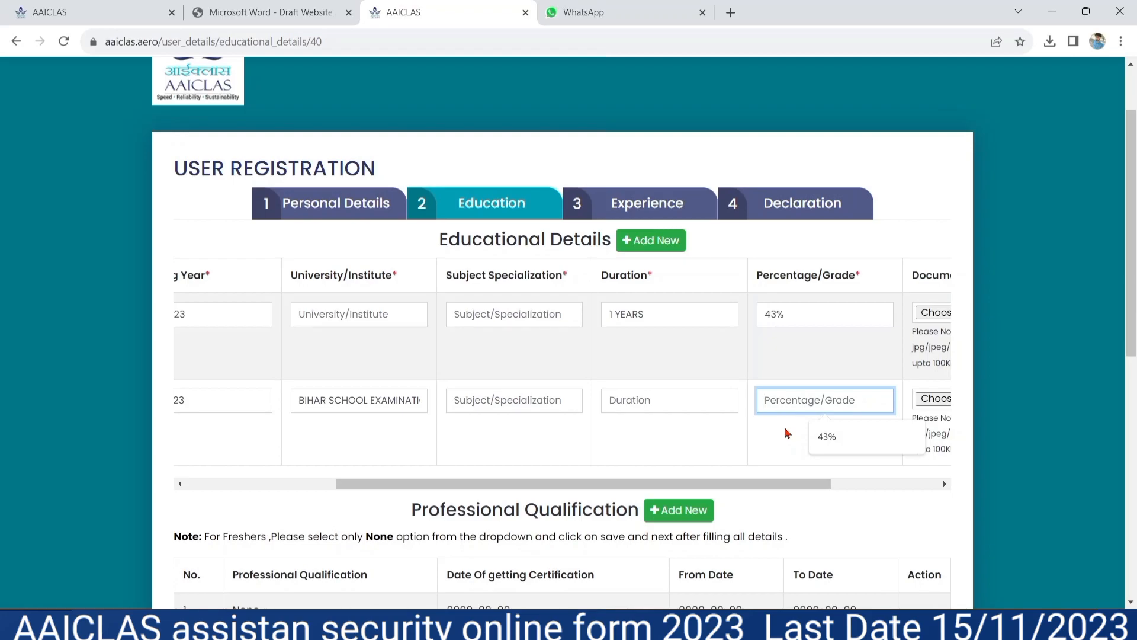
pyautogui.click(785, 433)
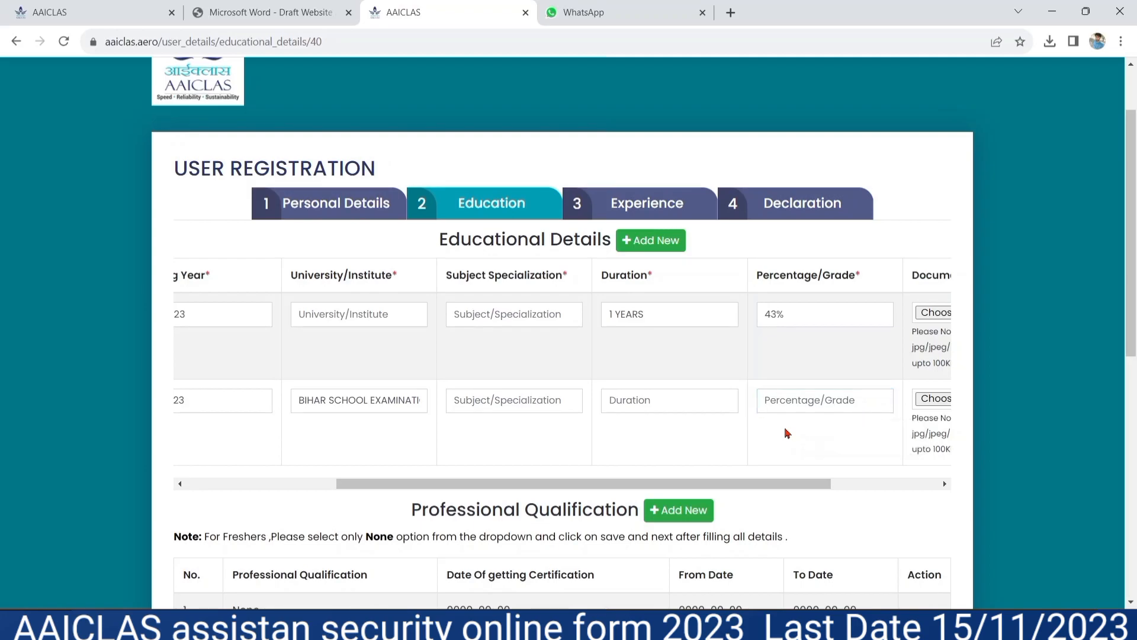
pyautogui.press('Right')
pyautogui.press('Right')
pyautogui.hscroll(2, 787, 433)
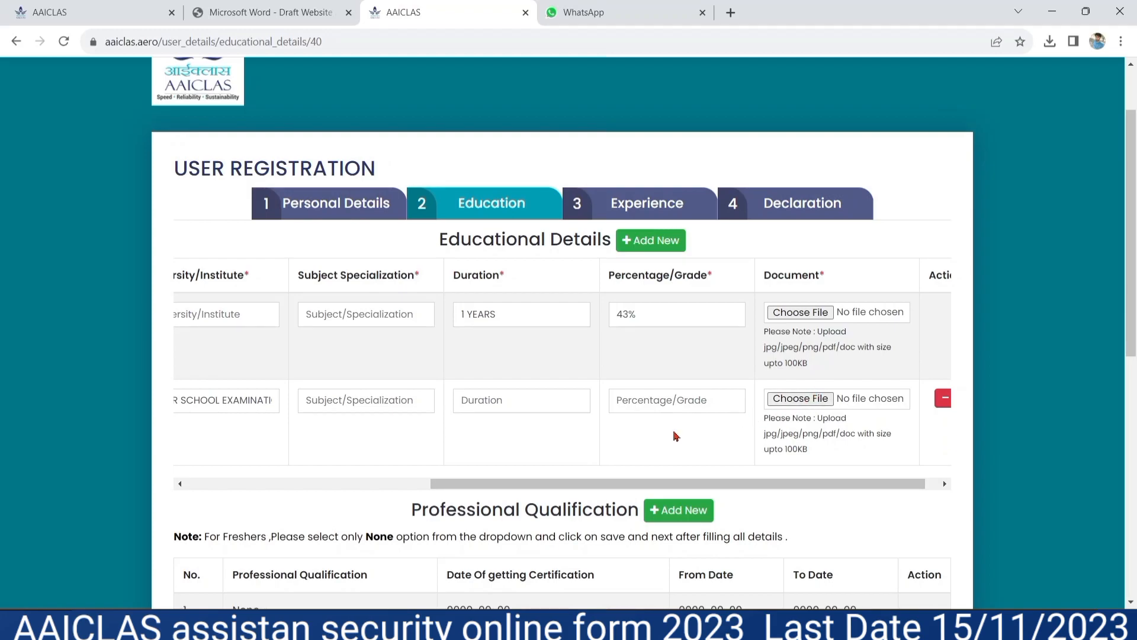
# Add a third educational entry and set its course to Graduation.
pyautogui.hscroll(-6, 668, 437)
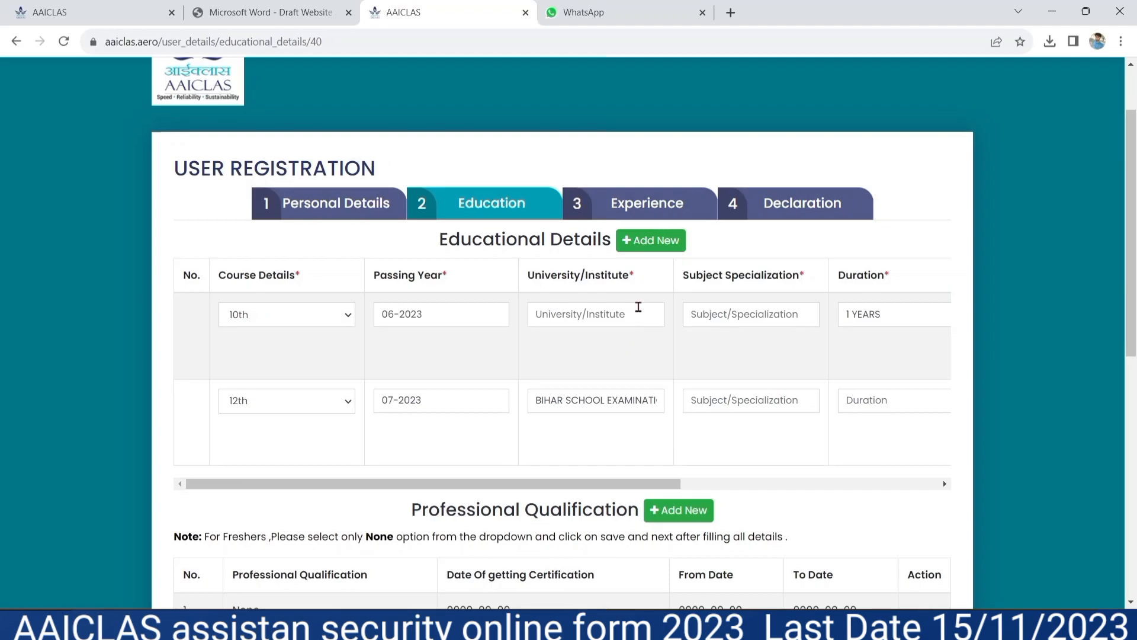
pyautogui.click(655, 246)
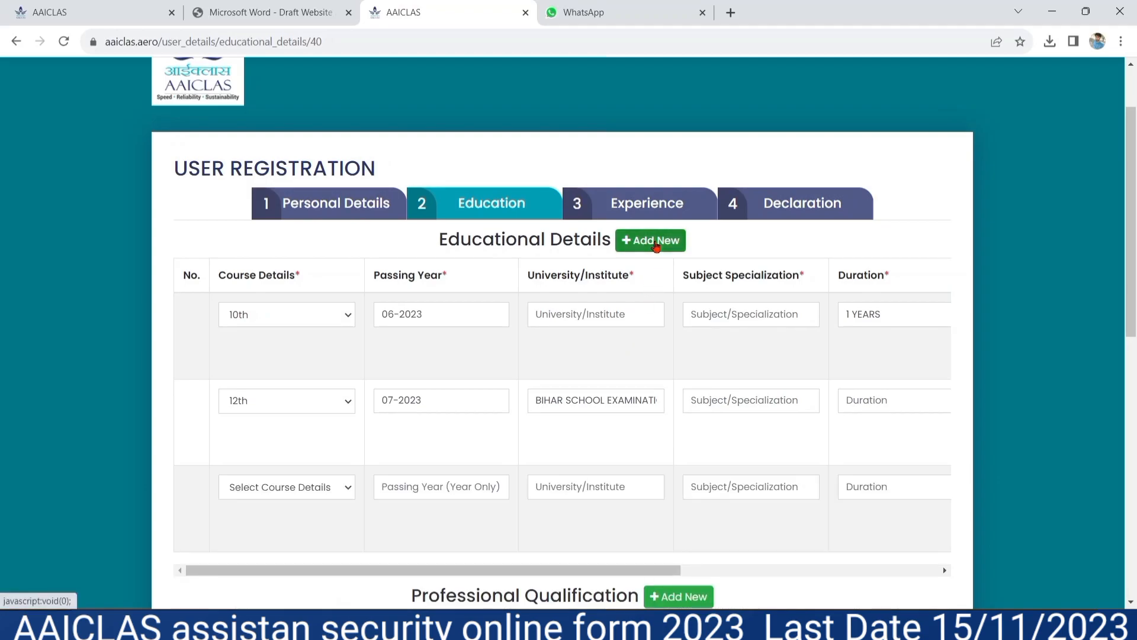
pyautogui.click(271, 495)
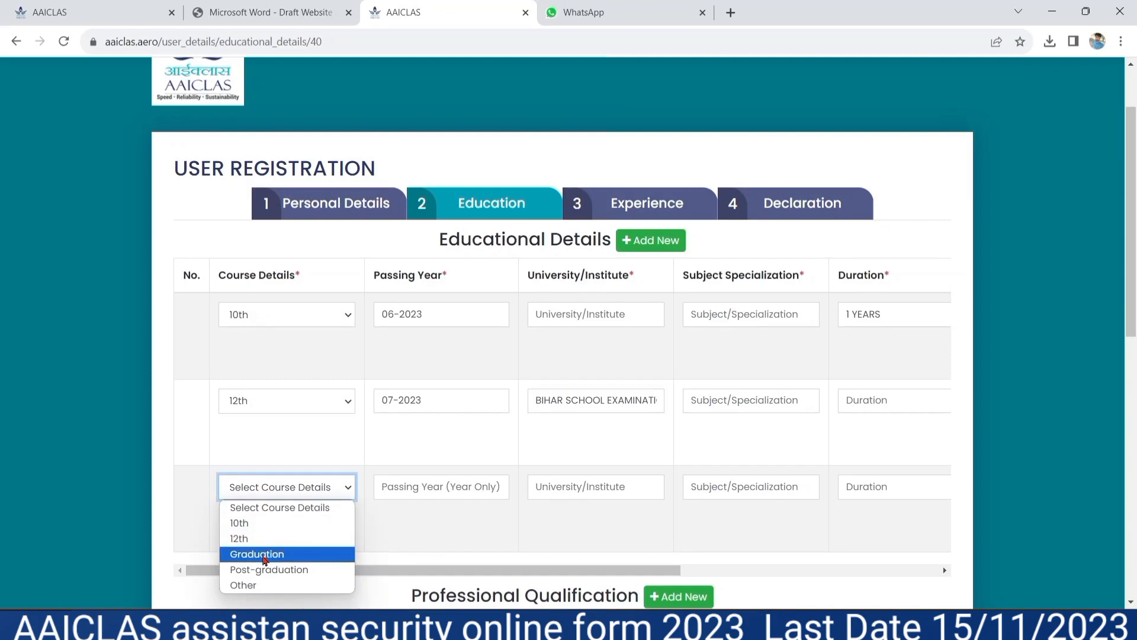
pyautogui.click(265, 560)
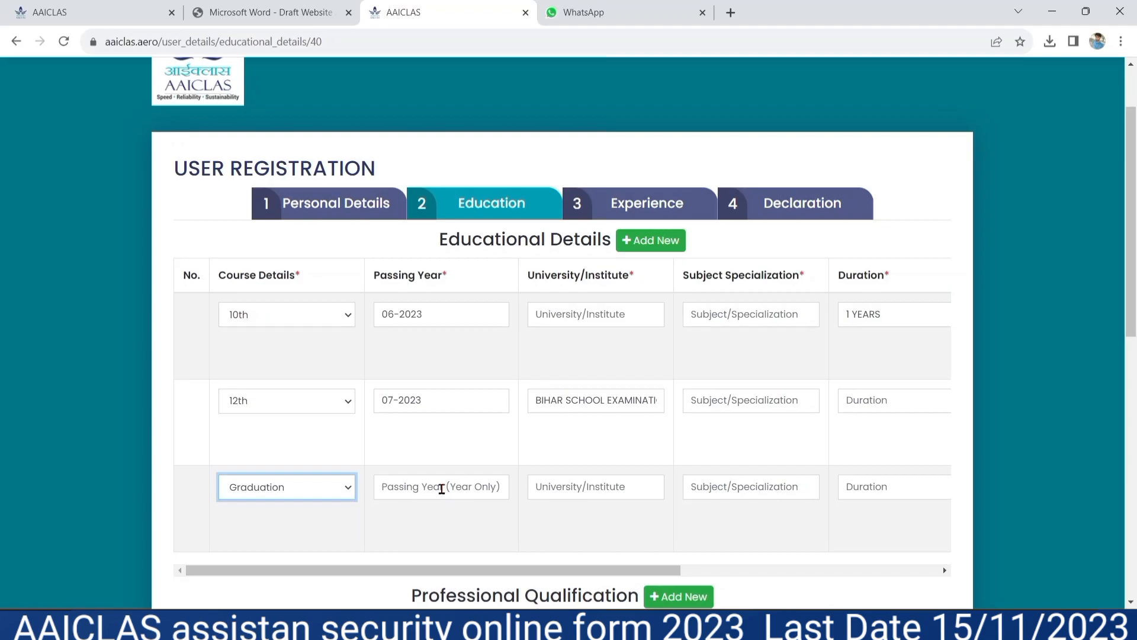
# Review the Graduation entry's remaining fields, from Passing Year to Document, and the Professional Qualification section below.
pyautogui.click(441, 487)
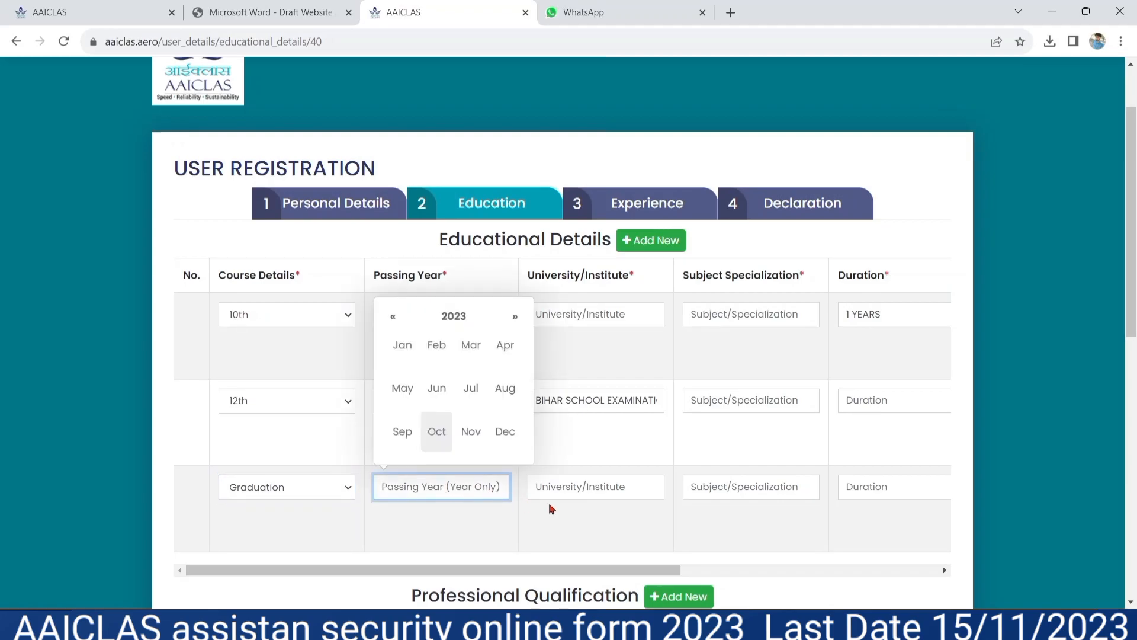
pyautogui.click(564, 495)
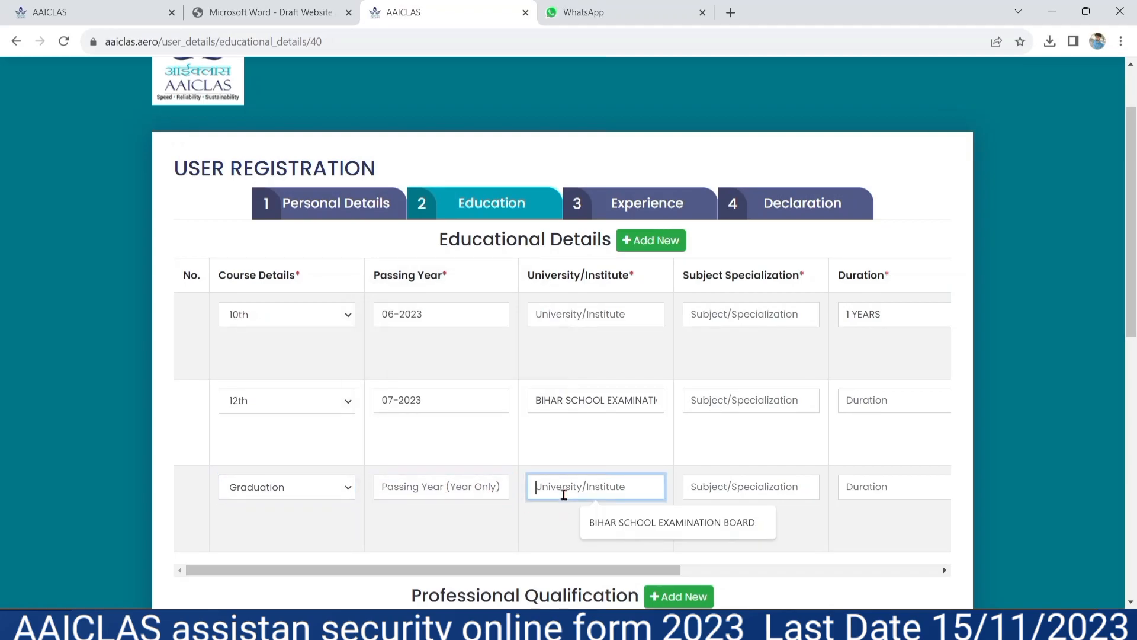
pyautogui.click(773, 484)
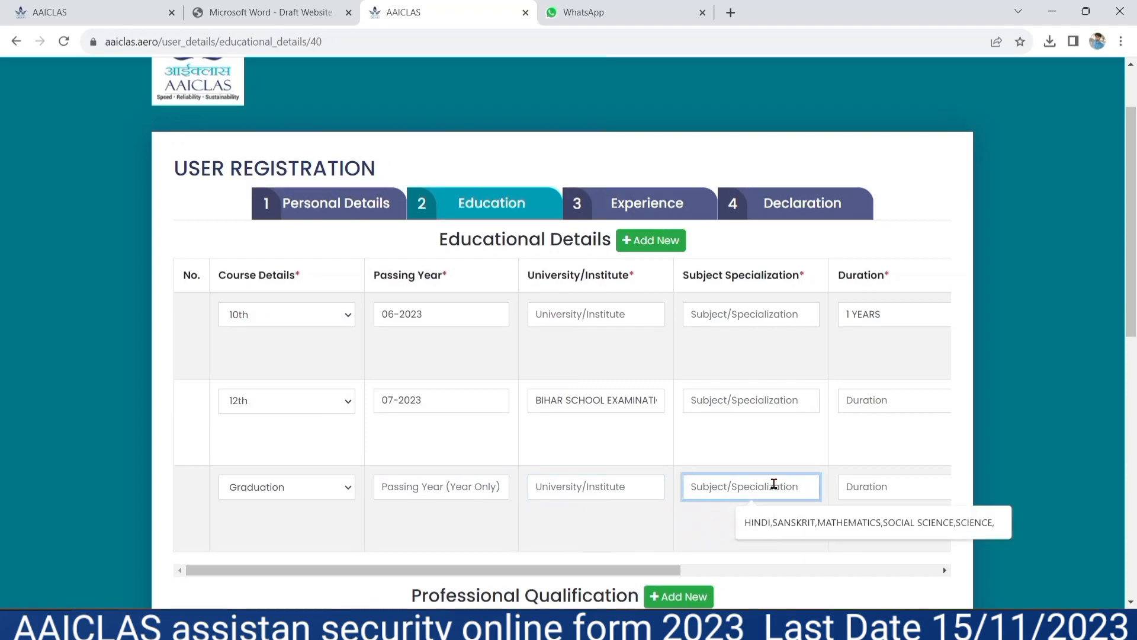
pyautogui.click(901, 482)
pyautogui.click(845, 531)
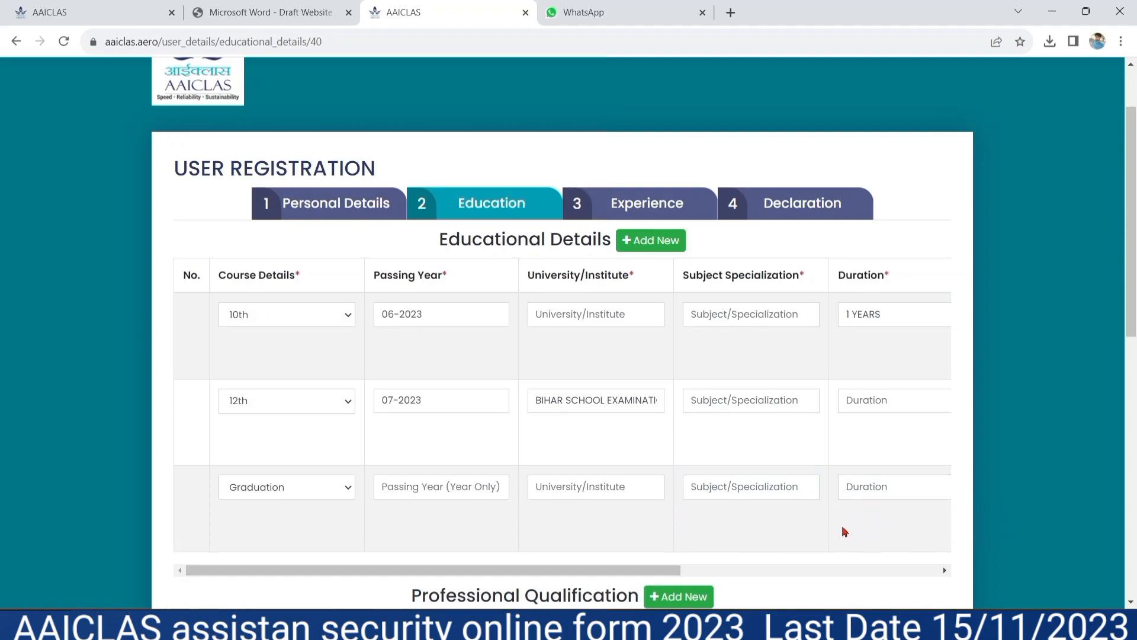
pyautogui.hscroll(2, 844, 530)
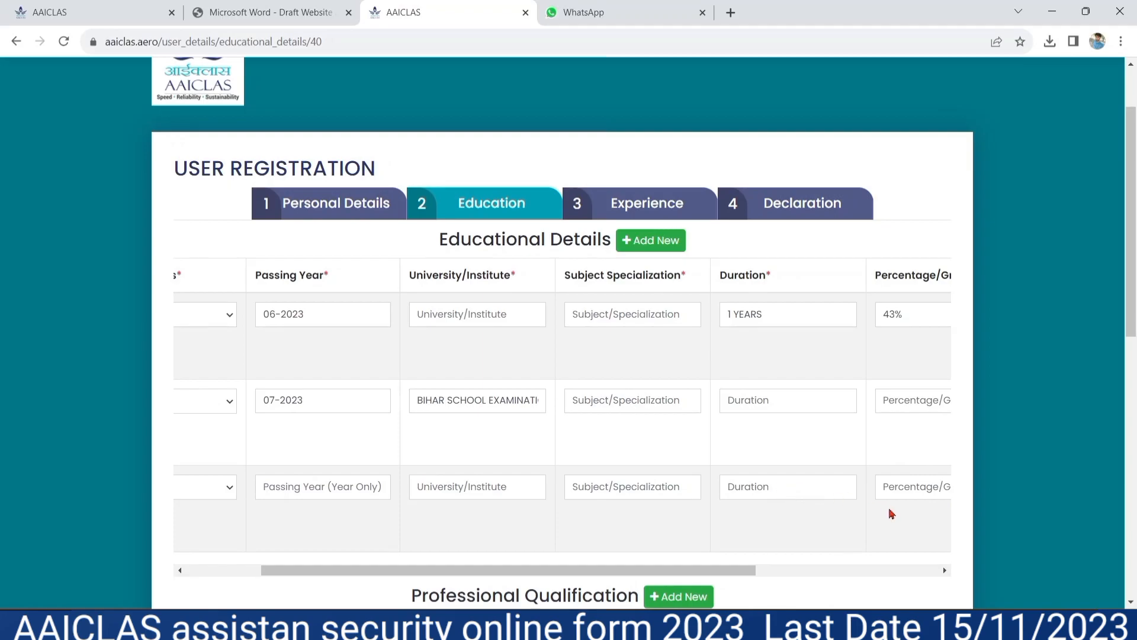
pyautogui.hscroll(3, 892, 513)
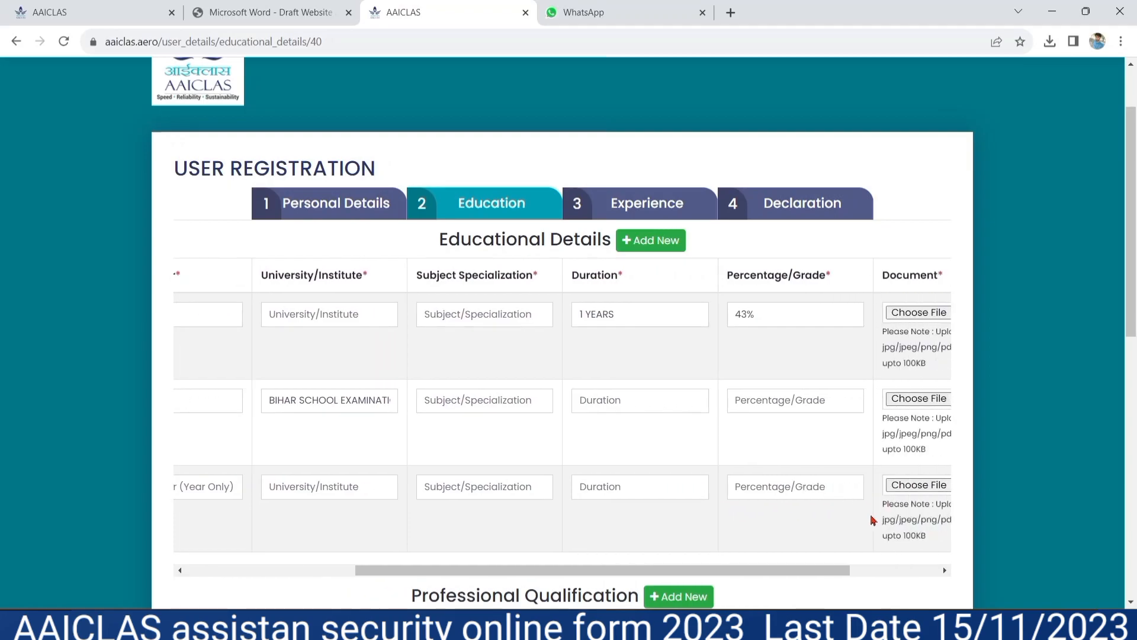
pyautogui.hscroll(1, 871, 515)
pyautogui.hscroll(1, 872, 515)
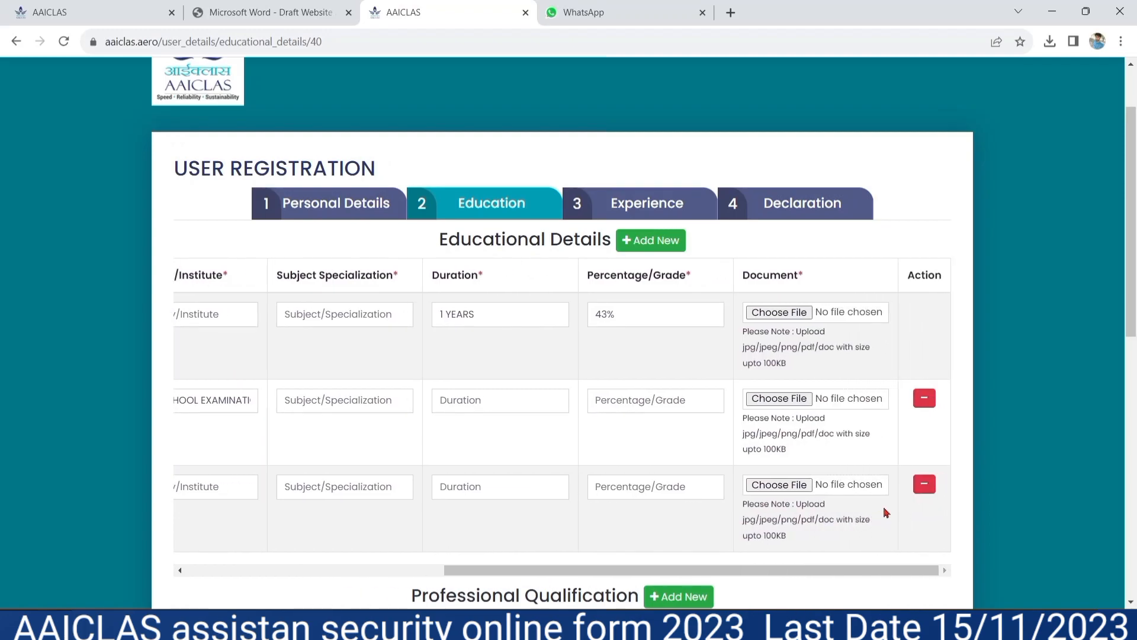
pyautogui.scroll(-2, 886, 512)
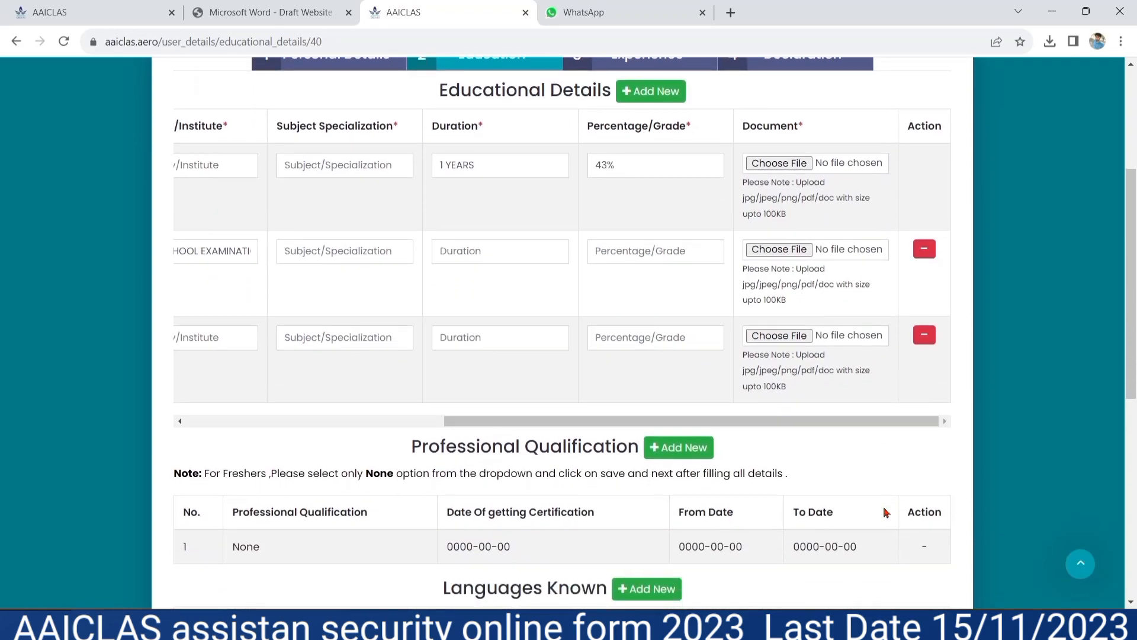
# Delete the third entry, Graduation, from the Educational Details table and confirm its removal.
pyautogui.scroll(1, 886, 513)
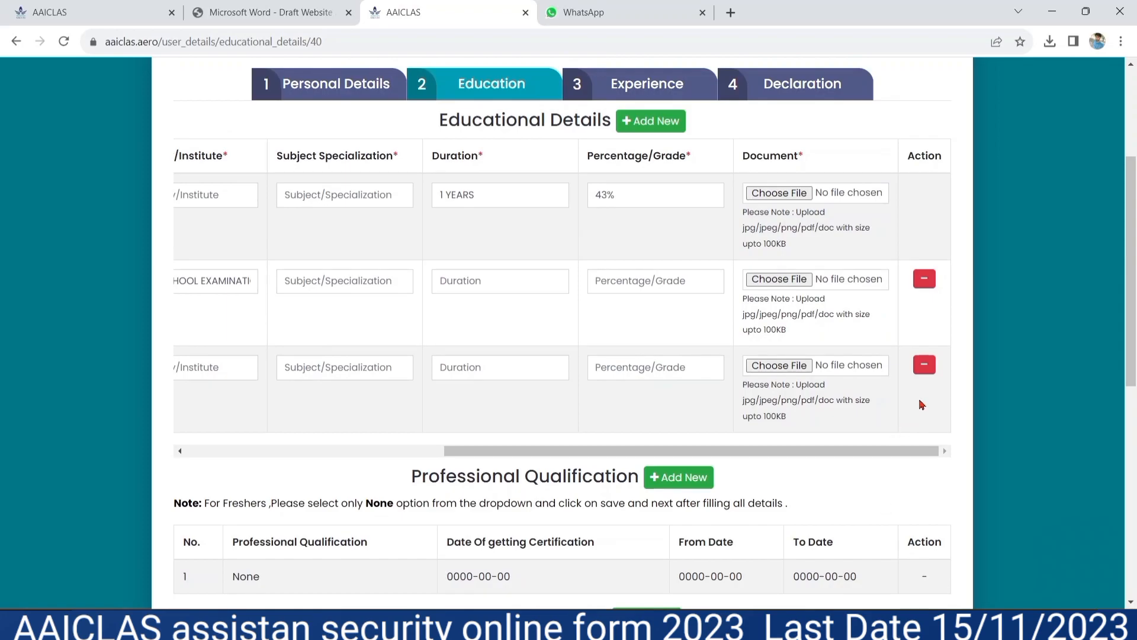
pyautogui.click(923, 365)
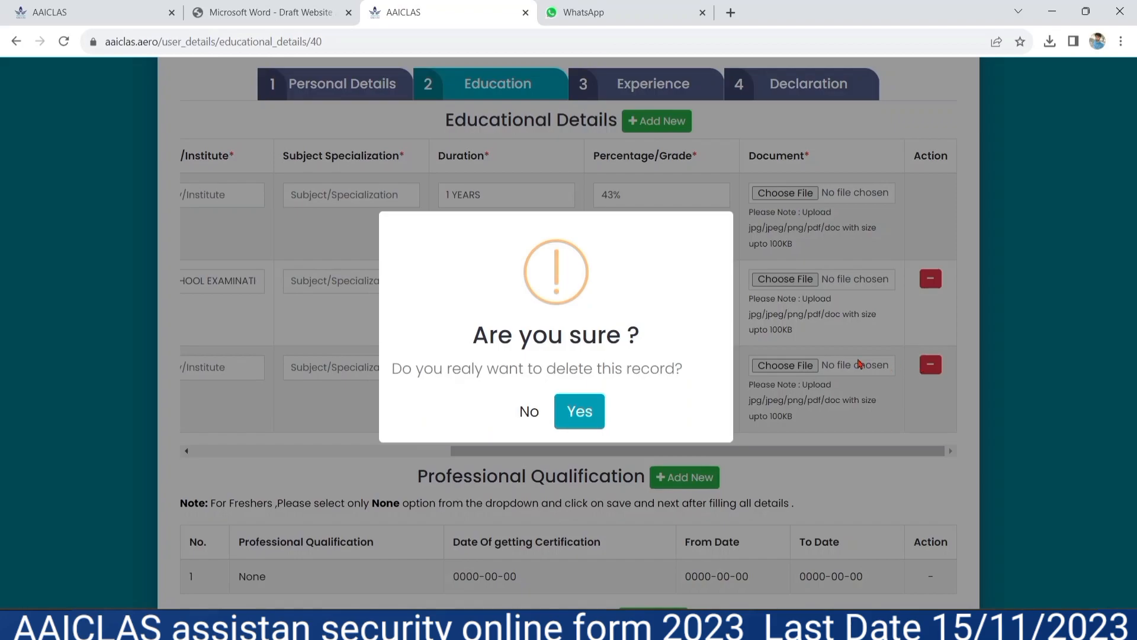
pyautogui.click(582, 411)
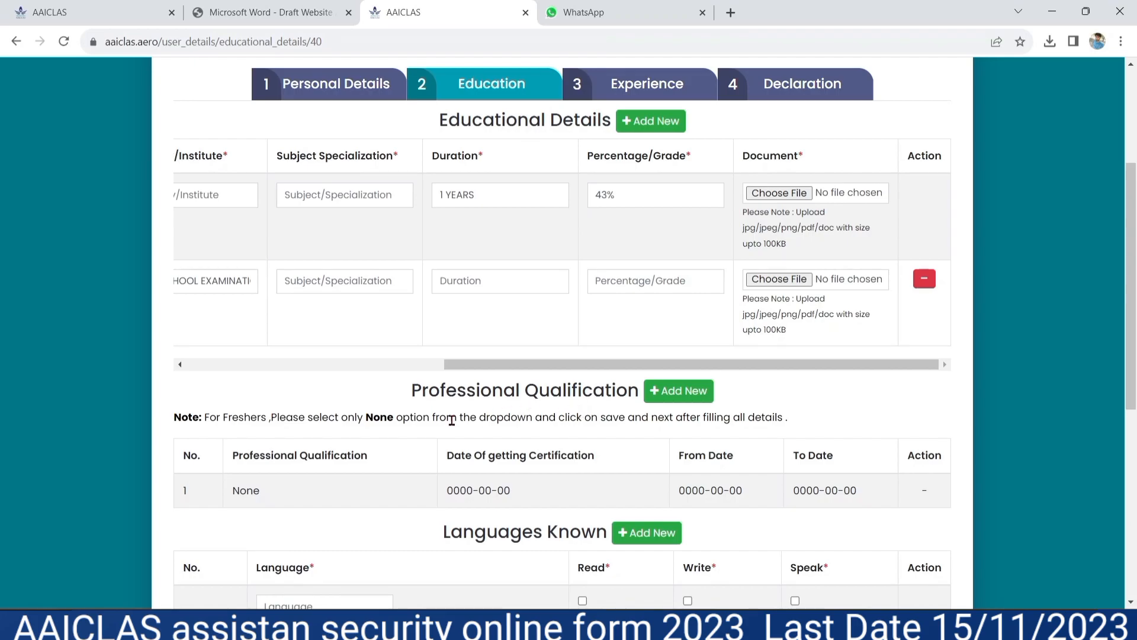
# Look through the qualification options in a new Professional Qualification row and delete that row.
pyautogui.click(690, 395)
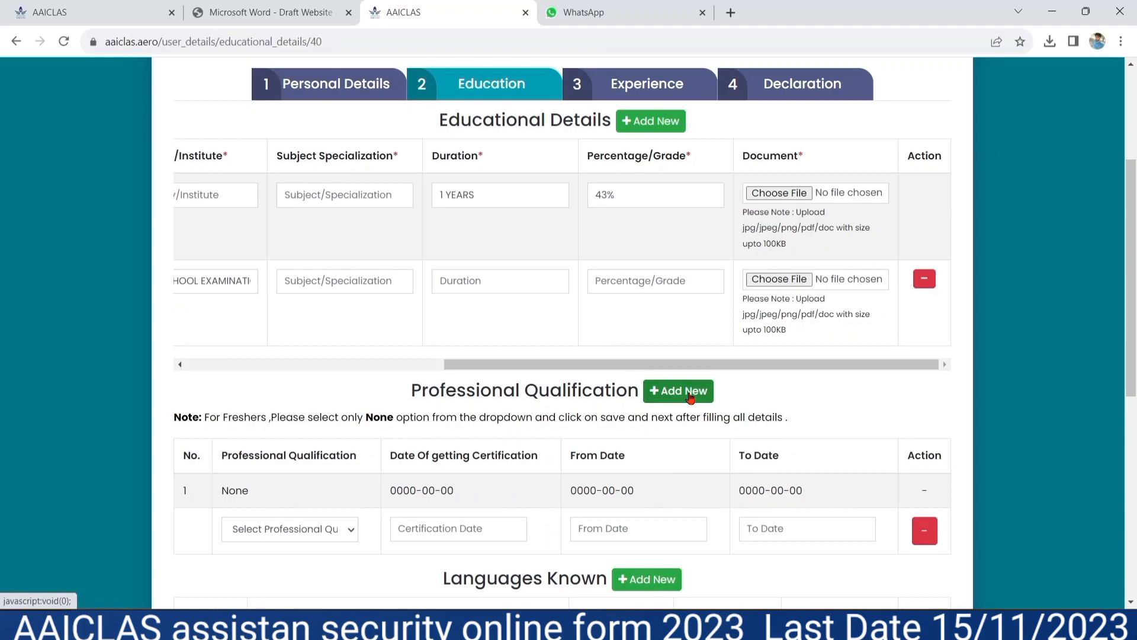
pyautogui.click(339, 530)
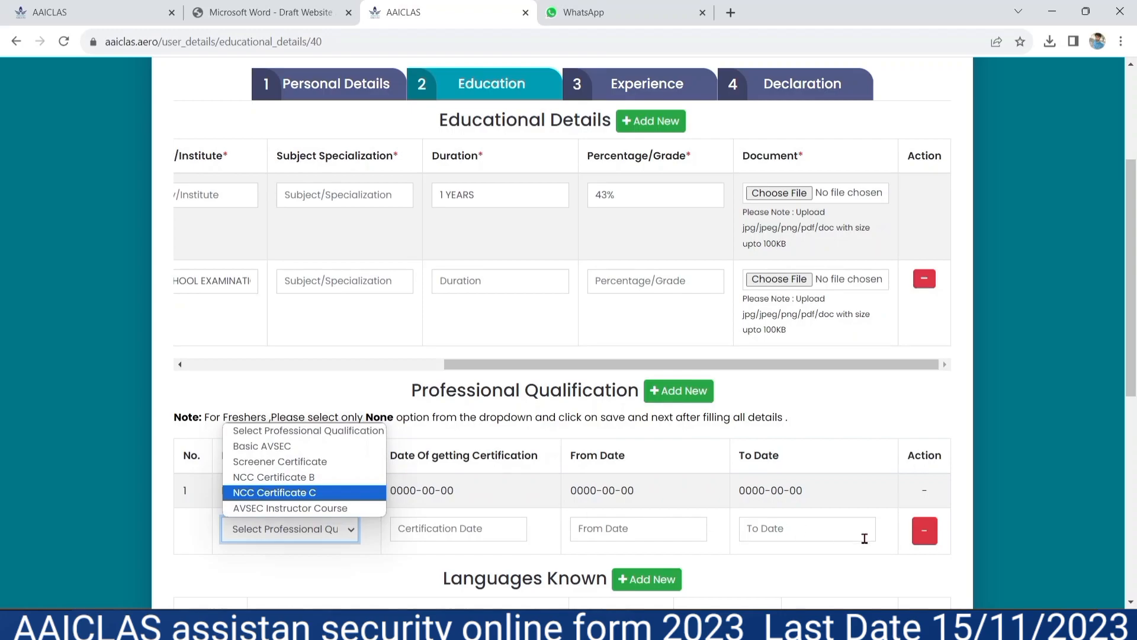
pyautogui.click(929, 544)
pyautogui.click(930, 544)
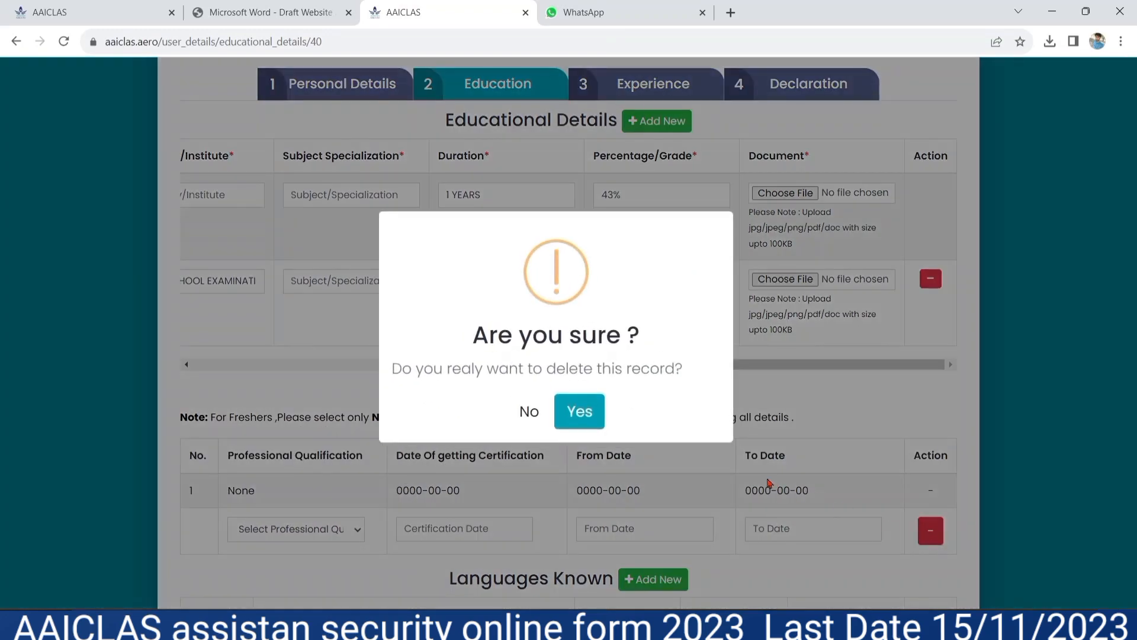
pyautogui.click(595, 407)
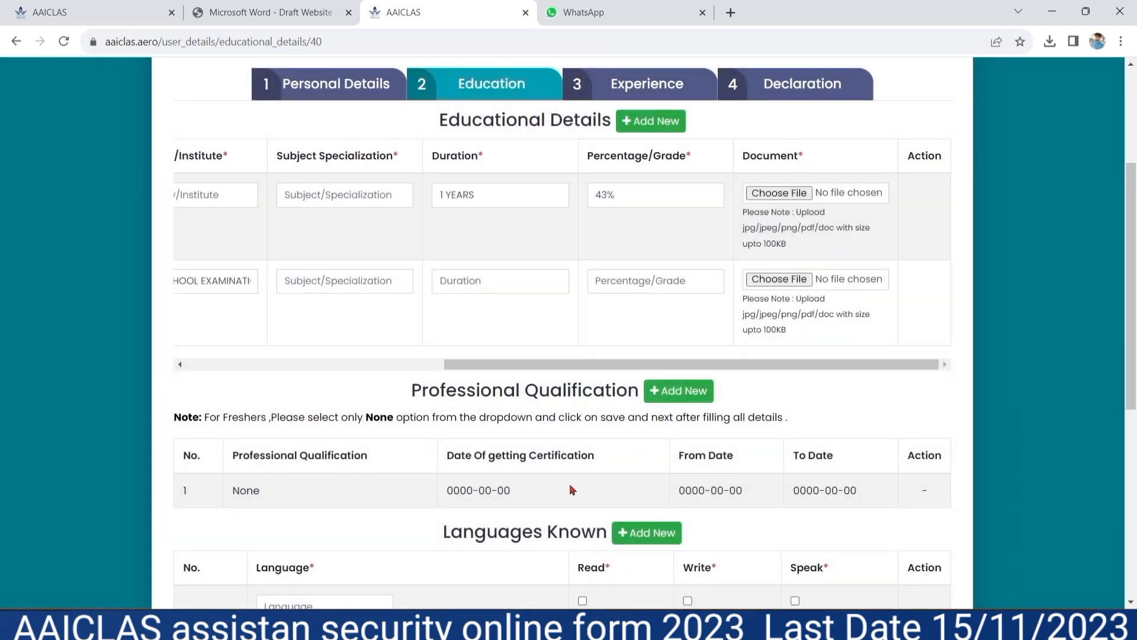
# Enter HINDI as the first known language and mark it for Read, Write and Speak.
pyautogui.scroll(-3, 498, 464)
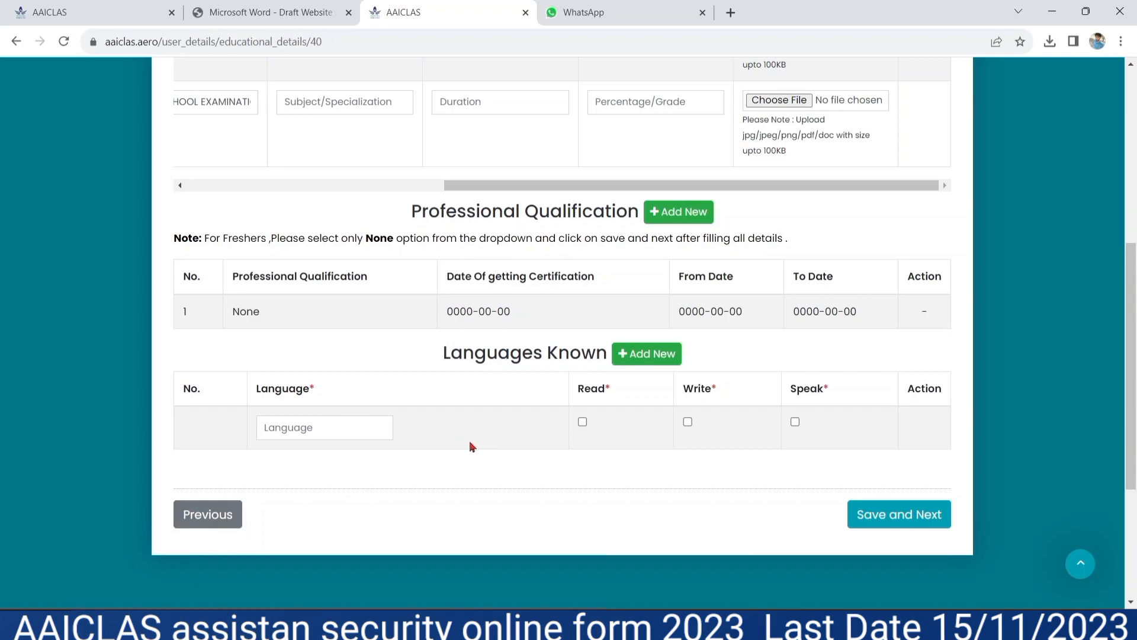
pyautogui.click(338, 429)
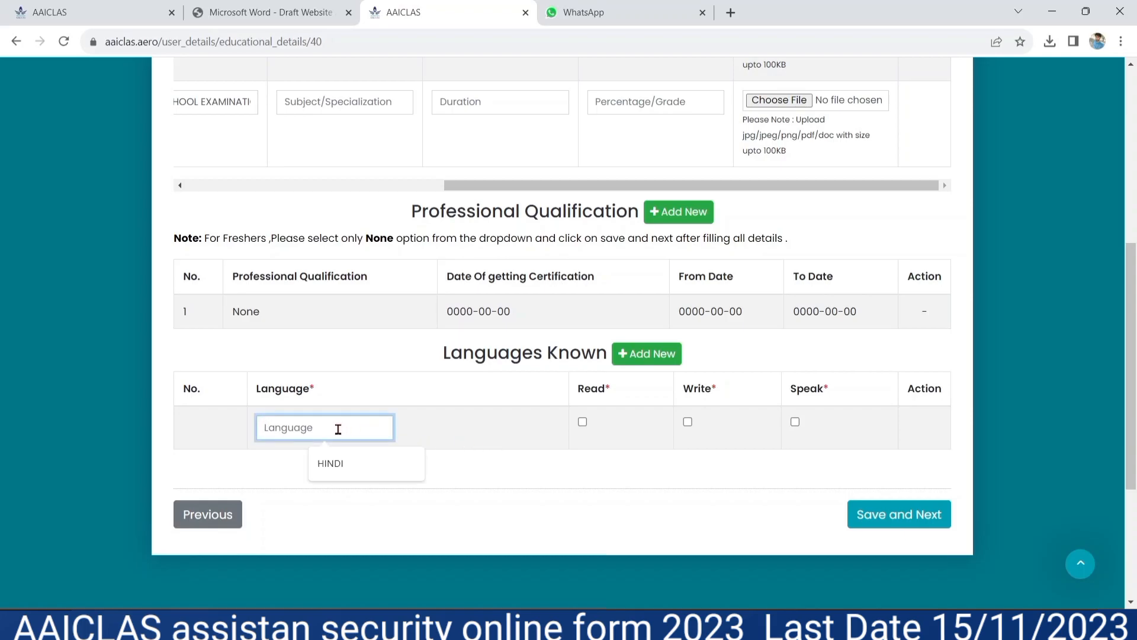
pyautogui.click(339, 462)
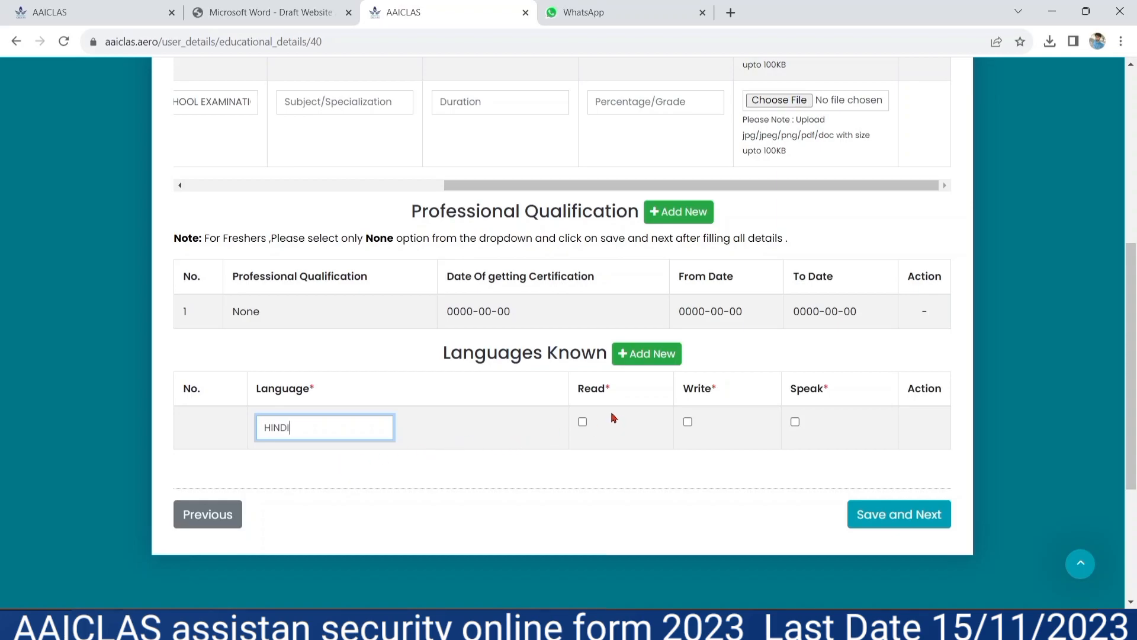
pyautogui.click(582, 421)
pyautogui.click(582, 422)
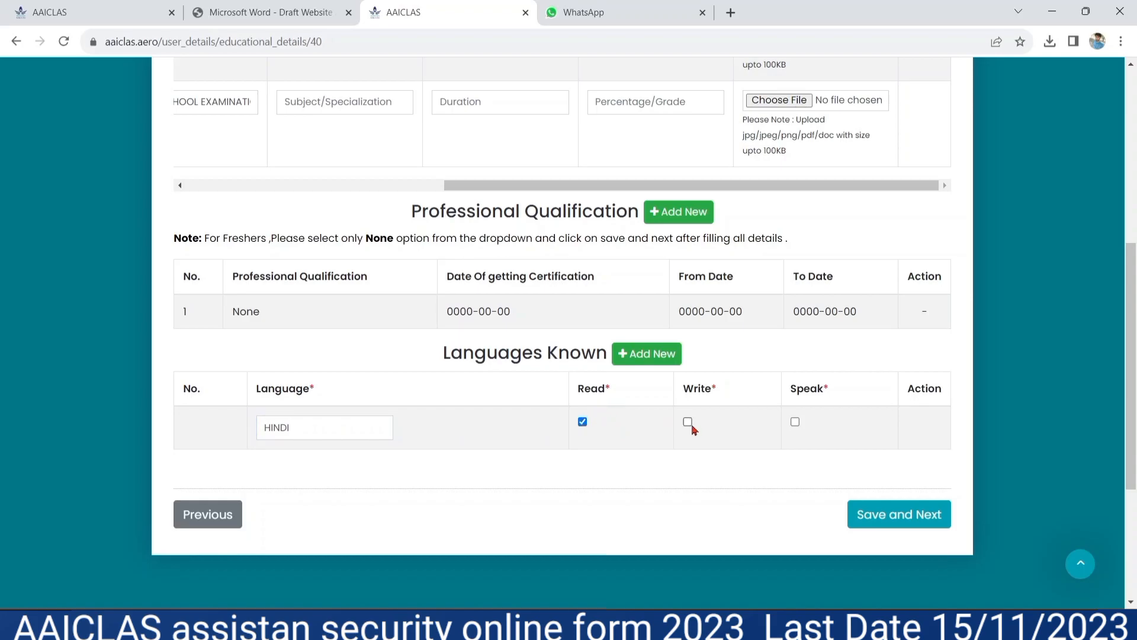
pyautogui.click(688, 422)
pyautogui.click(794, 422)
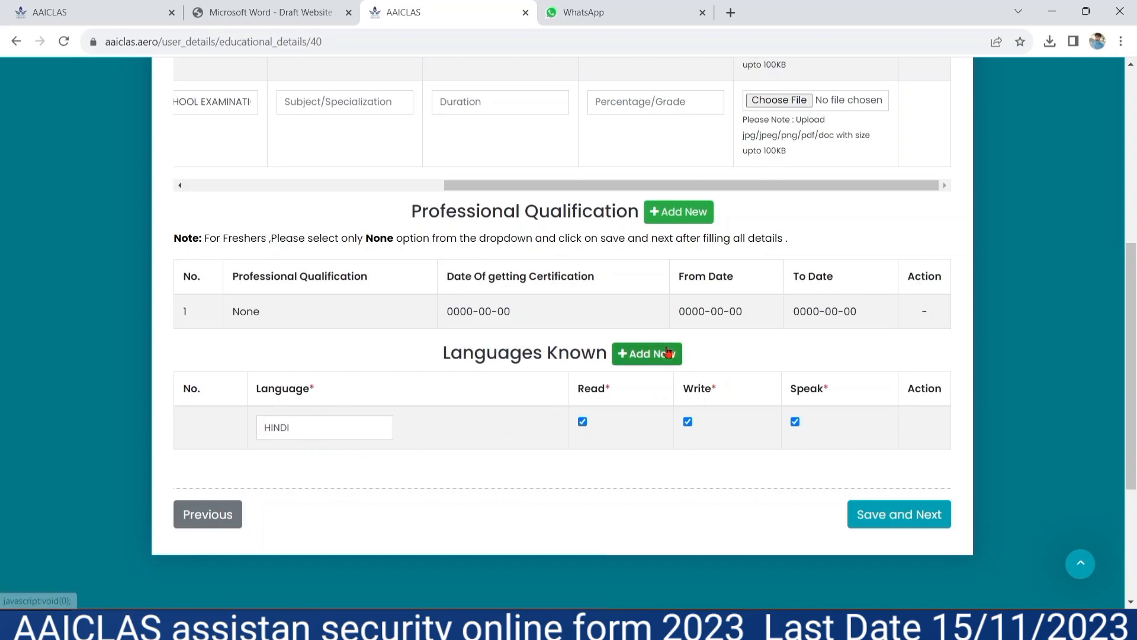
# Add ENGLISH as a second known language and mark it for Read and Write only.
pyautogui.click(650, 354)
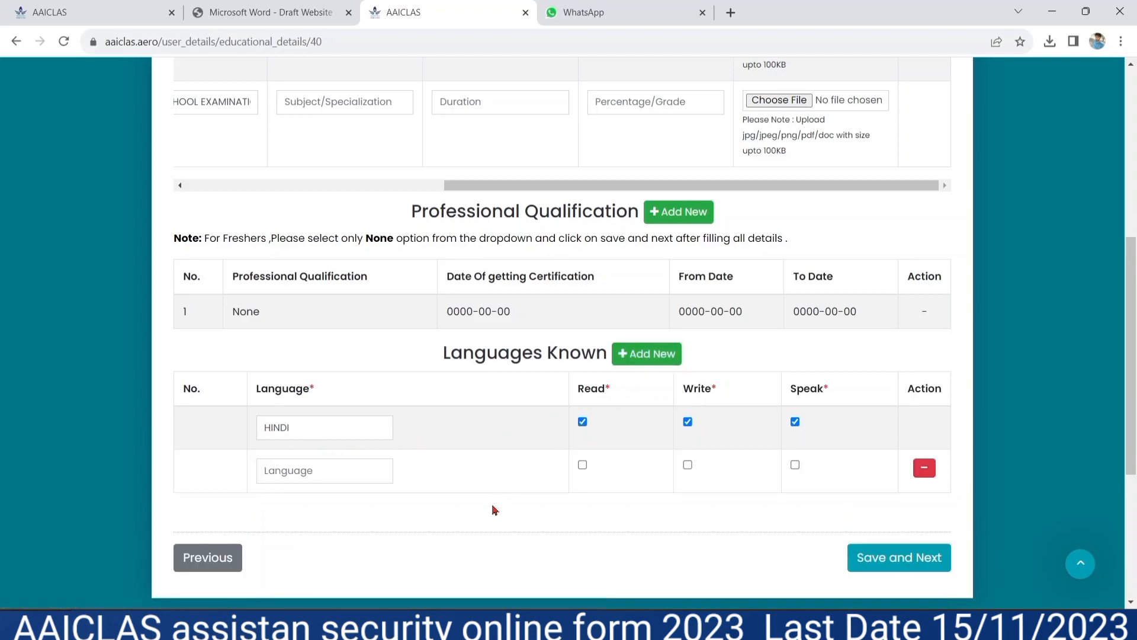
pyautogui.scroll(-1, 494, 510)
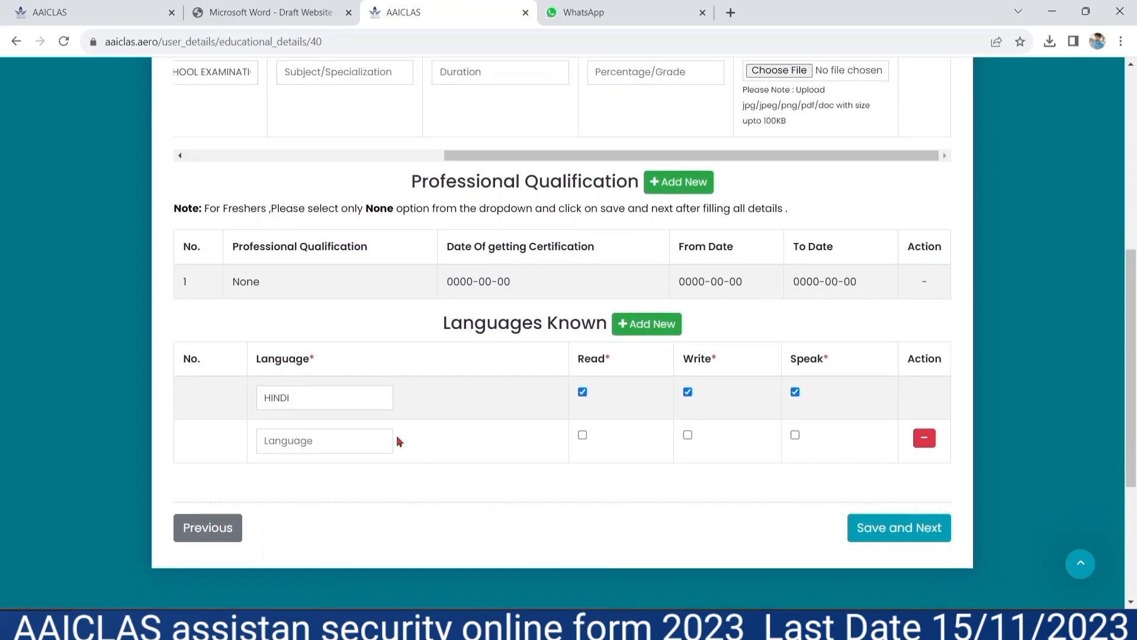
pyautogui.click(356, 437)
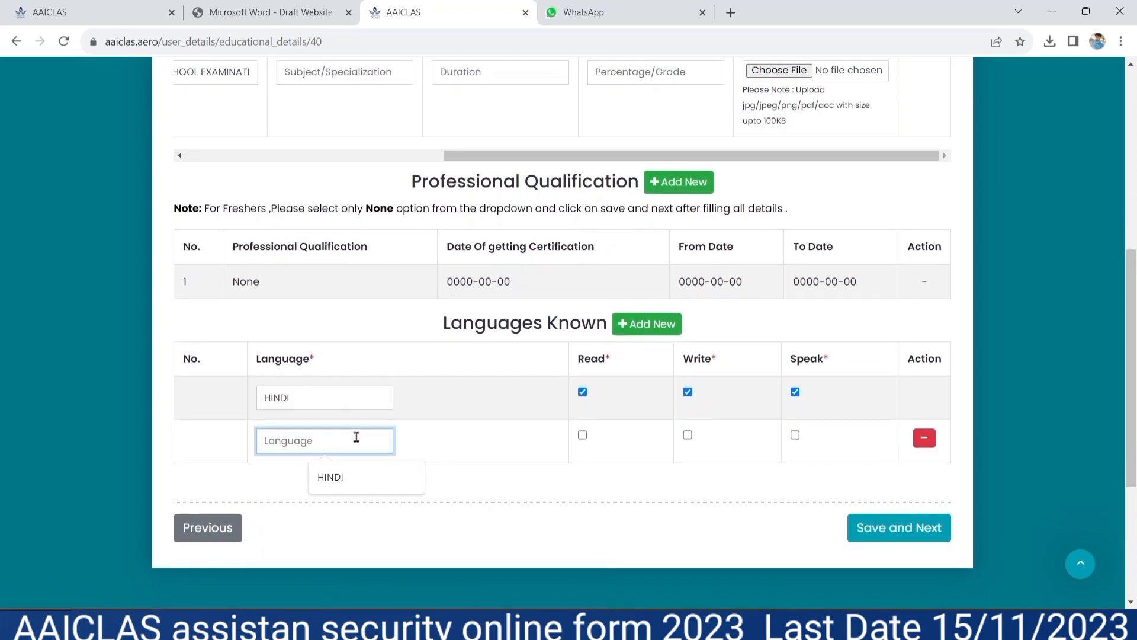
pyautogui.write('E')
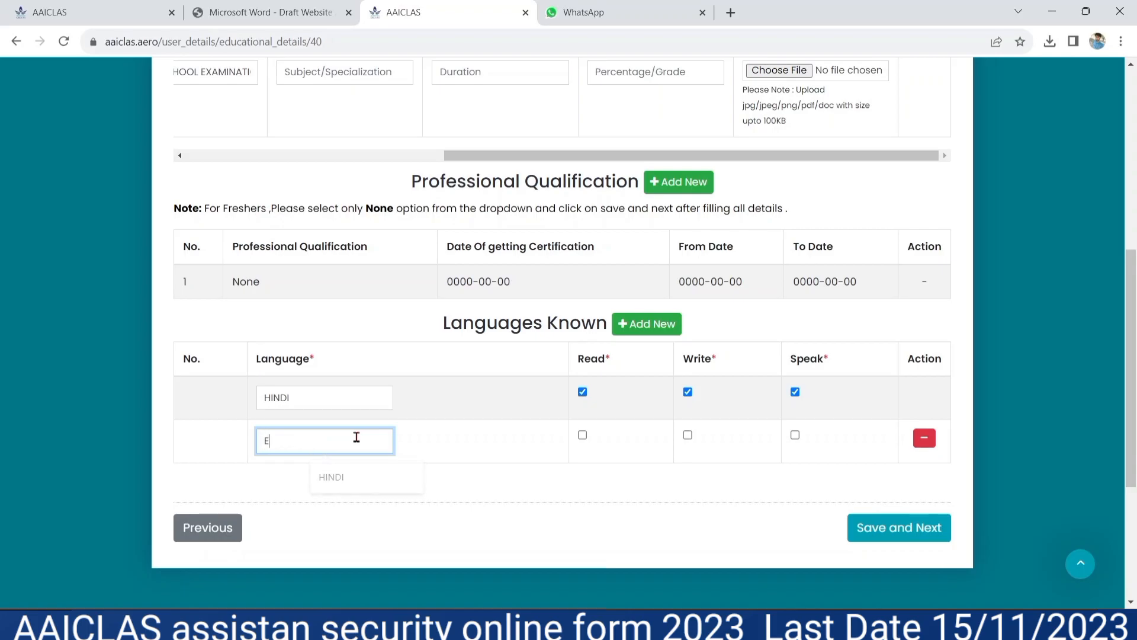
pyautogui.write('NGLISH')
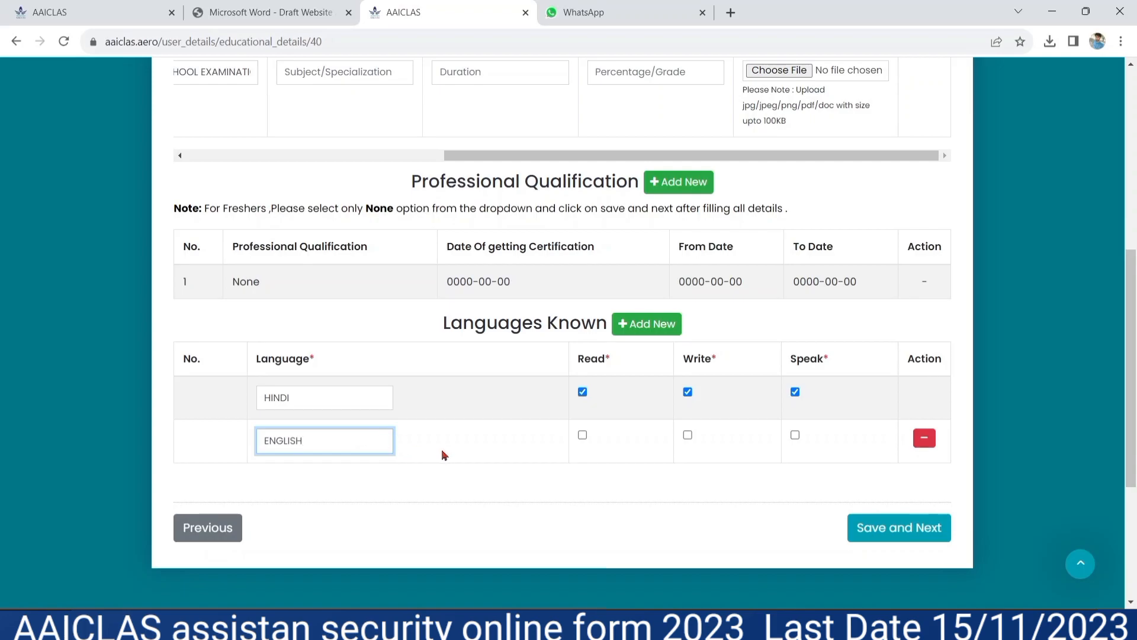
pyautogui.click(583, 436)
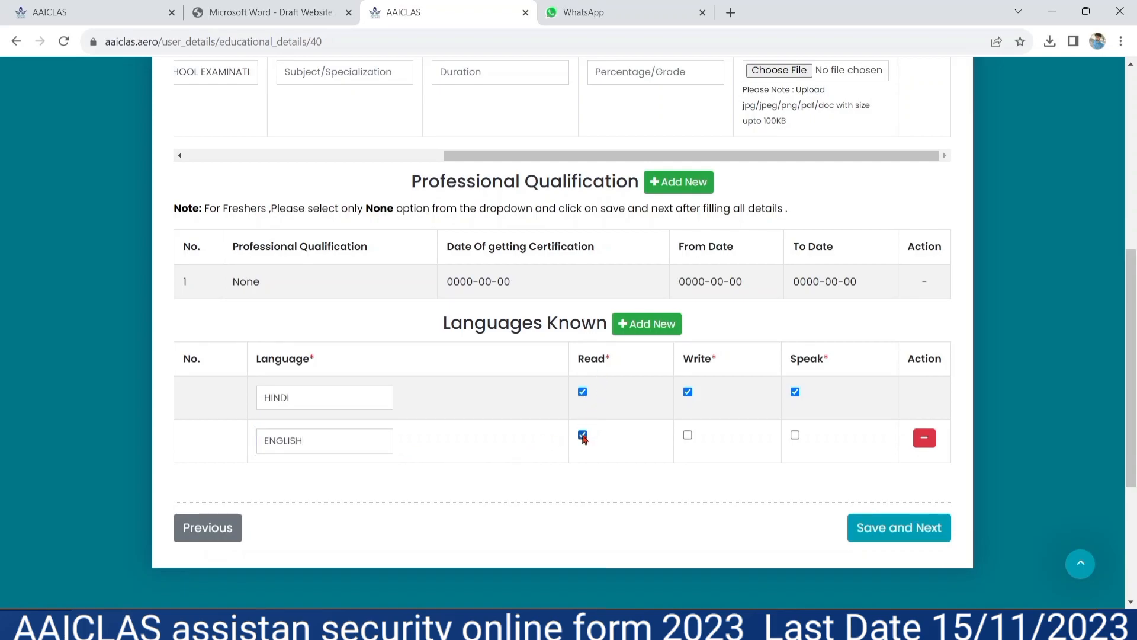
pyautogui.click(688, 436)
# Add BHOJPURI as a third known language and mark it for Read, Write and Speak.
pyautogui.click(652, 324)
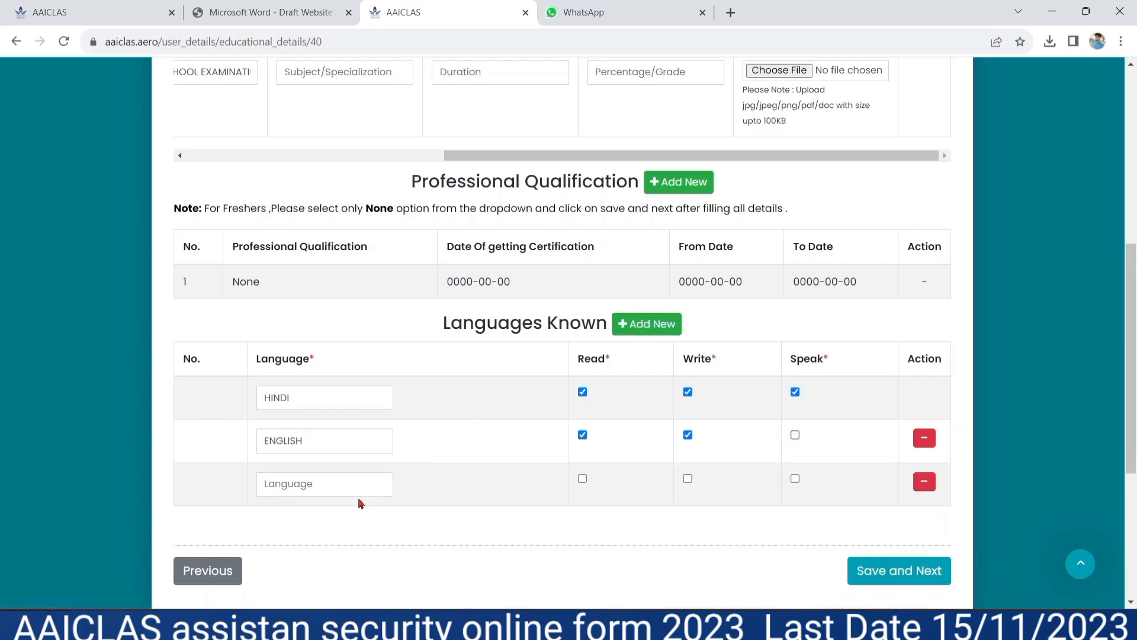
pyautogui.click(325, 486)
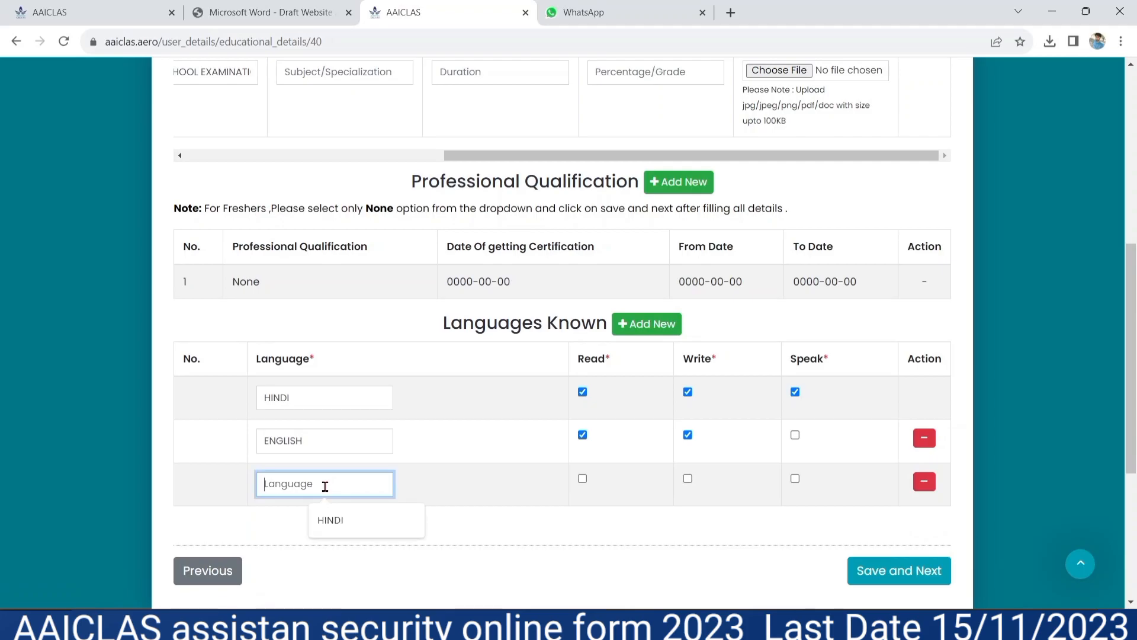
pyautogui.write('B')
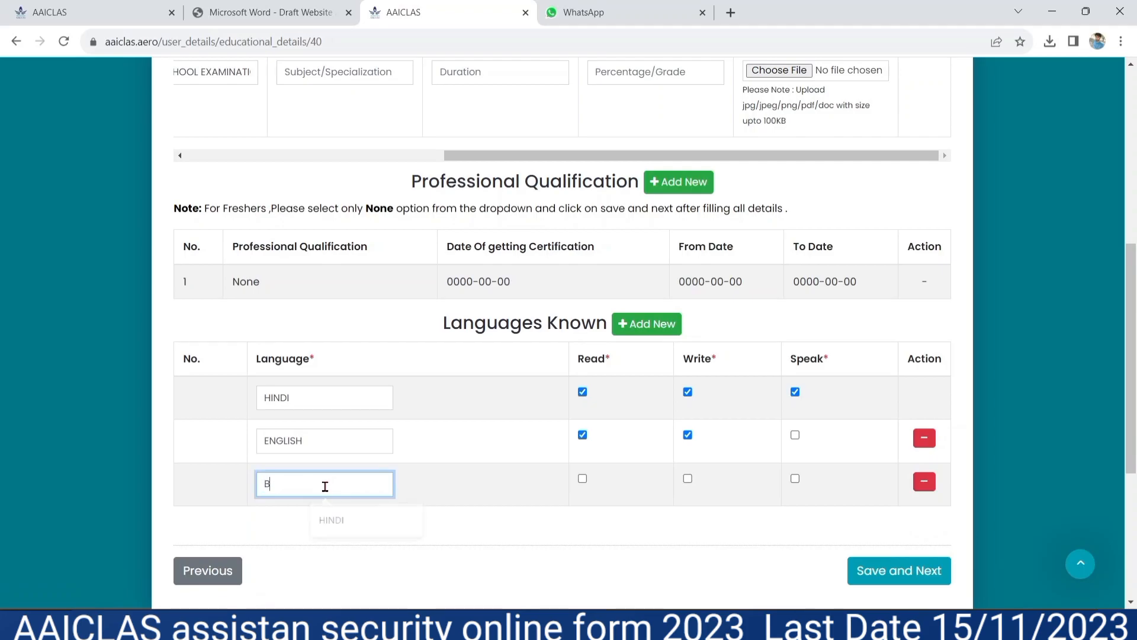
pyautogui.write('HOJPURI')
pyautogui.click(582, 480)
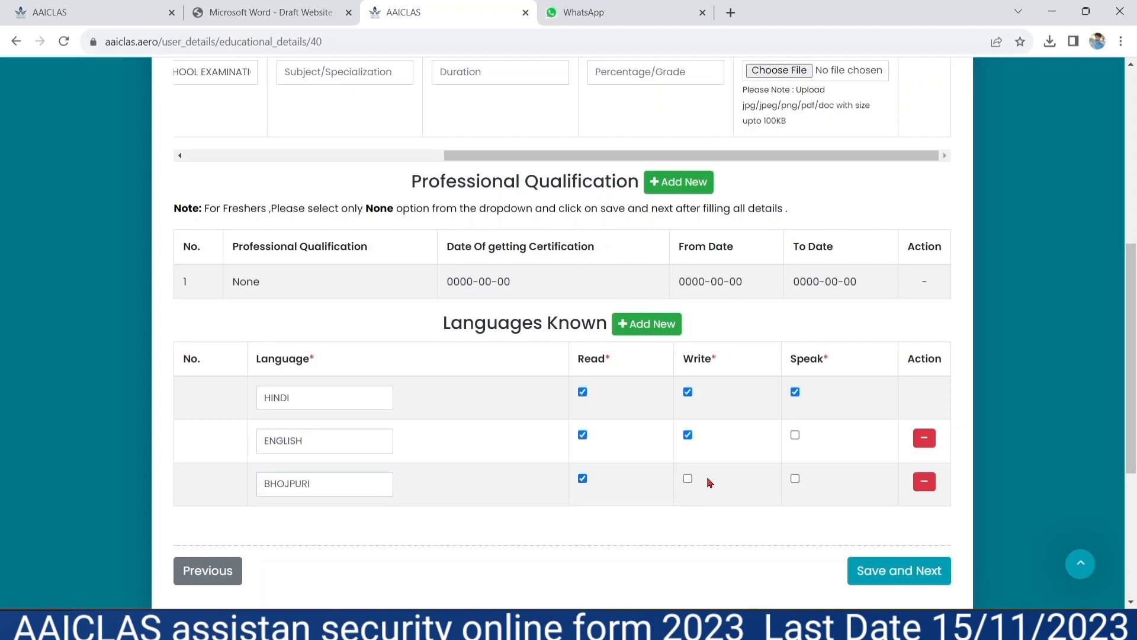
pyautogui.click(688, 479)
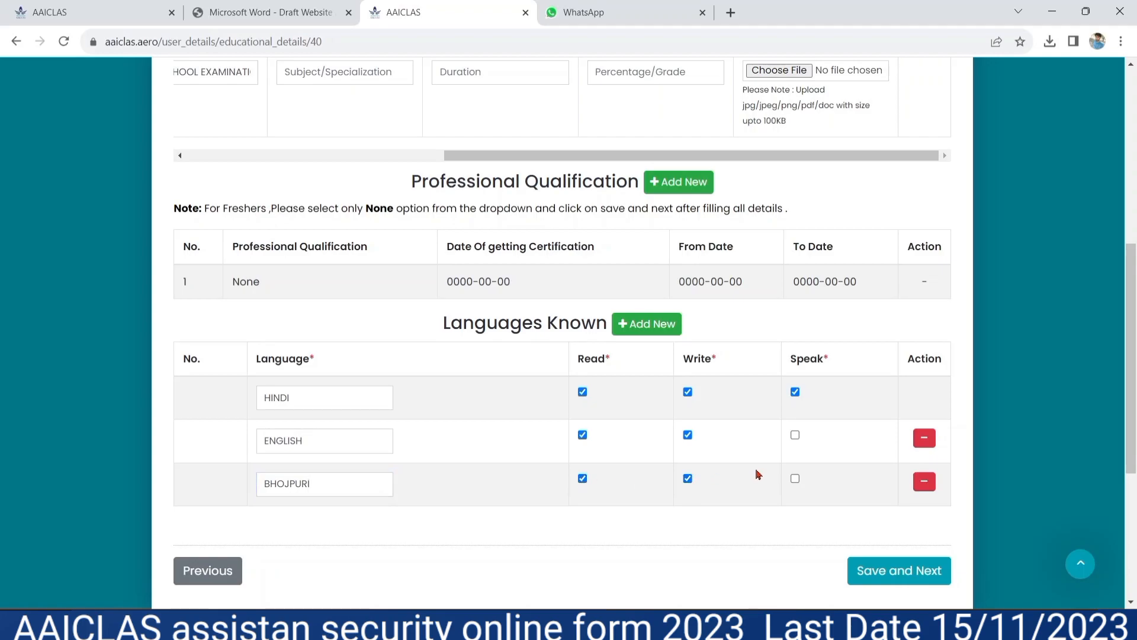
pyautogui.click(795, 480)
# Save the Education page, and save the Experience page with its existing FRESHER entry to reach the Declaration page.
pyautogui.scroll(-1, 508, 538)
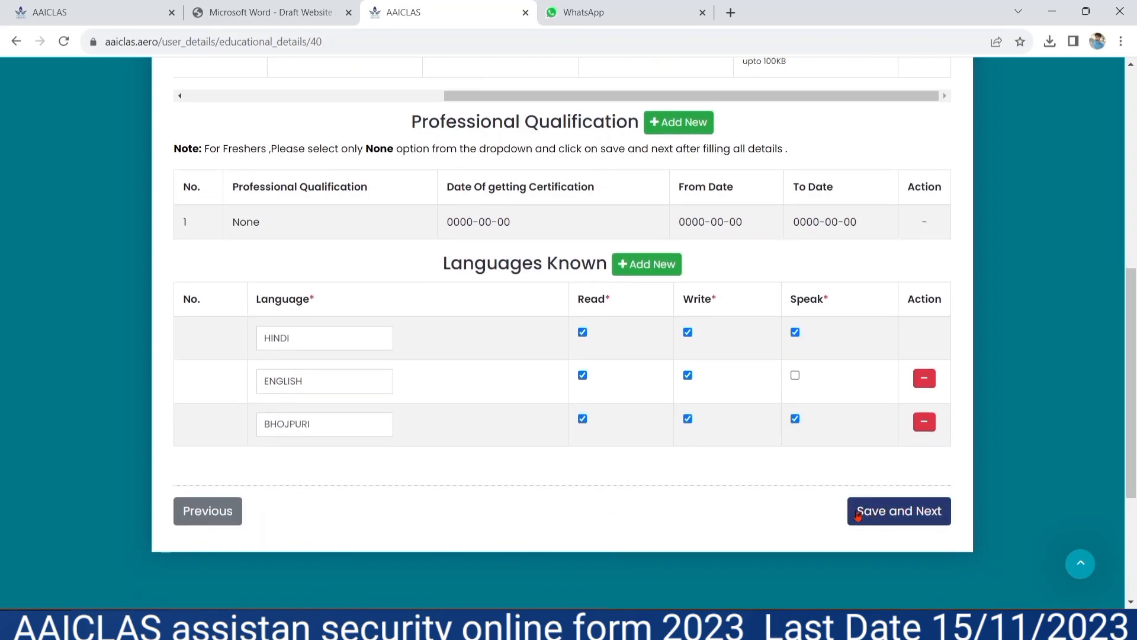
pyautogui.click(922, 518)
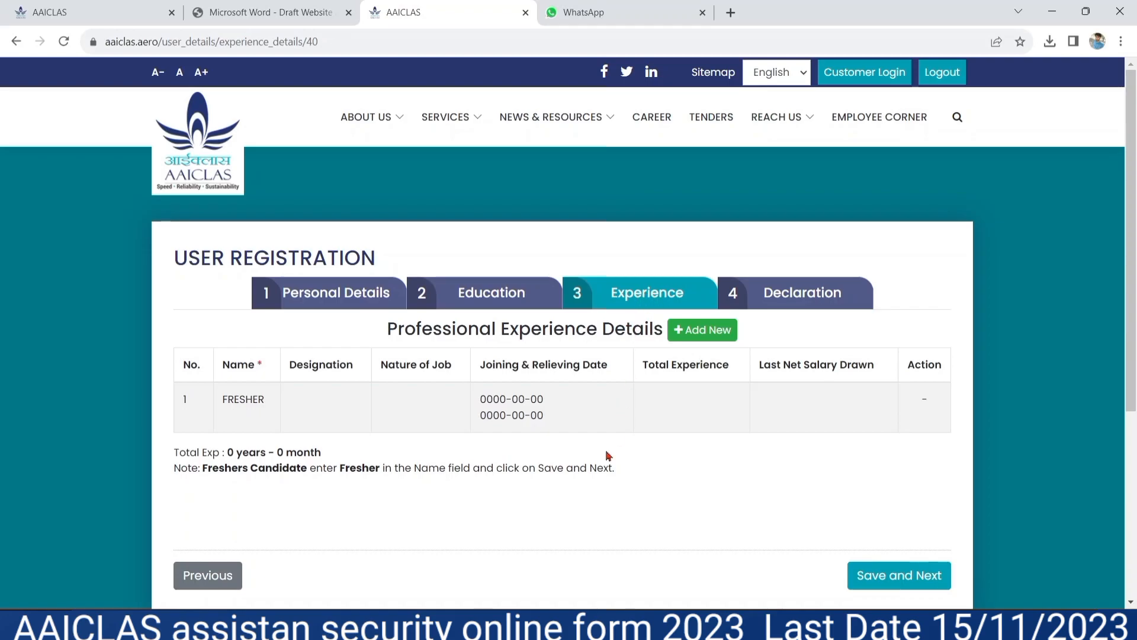
pyautogui.scroll(-1, 186, 445)
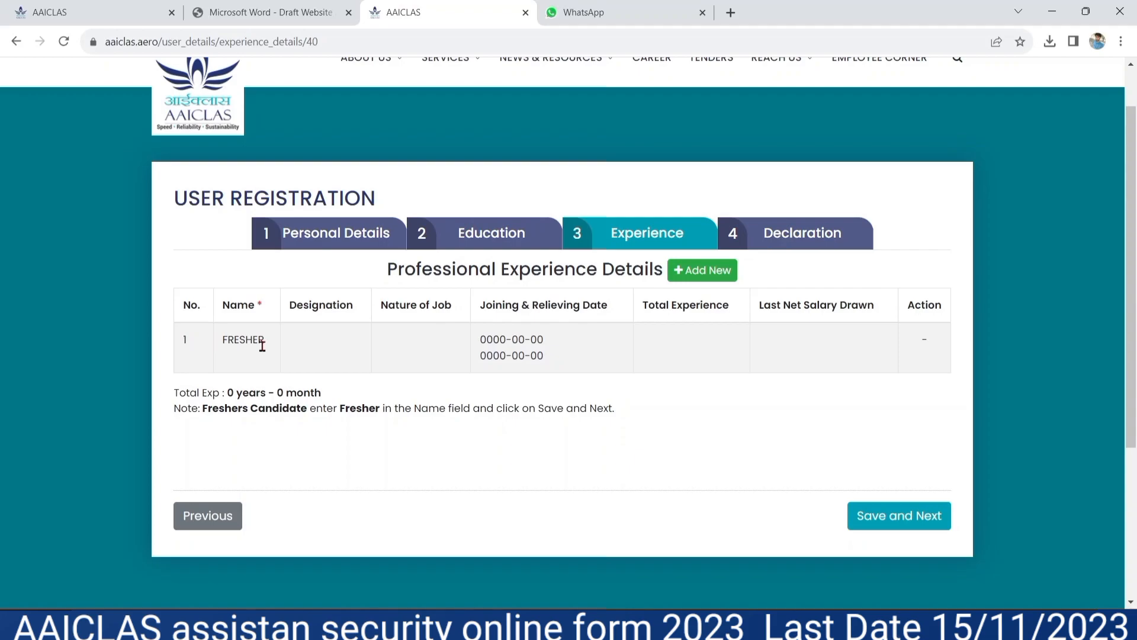
pyautogui.click(879, 517)
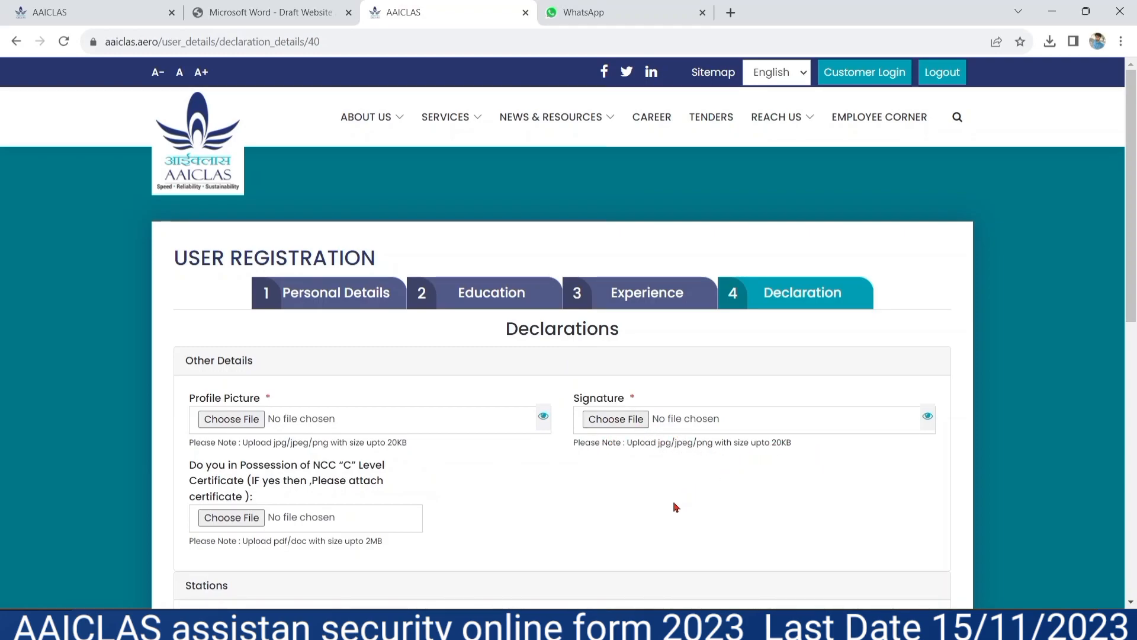
# Choose Ranchi as the station being applied for in the Stations section of the Declaration page.
pyautogui.scroll(-3, 675, 506)
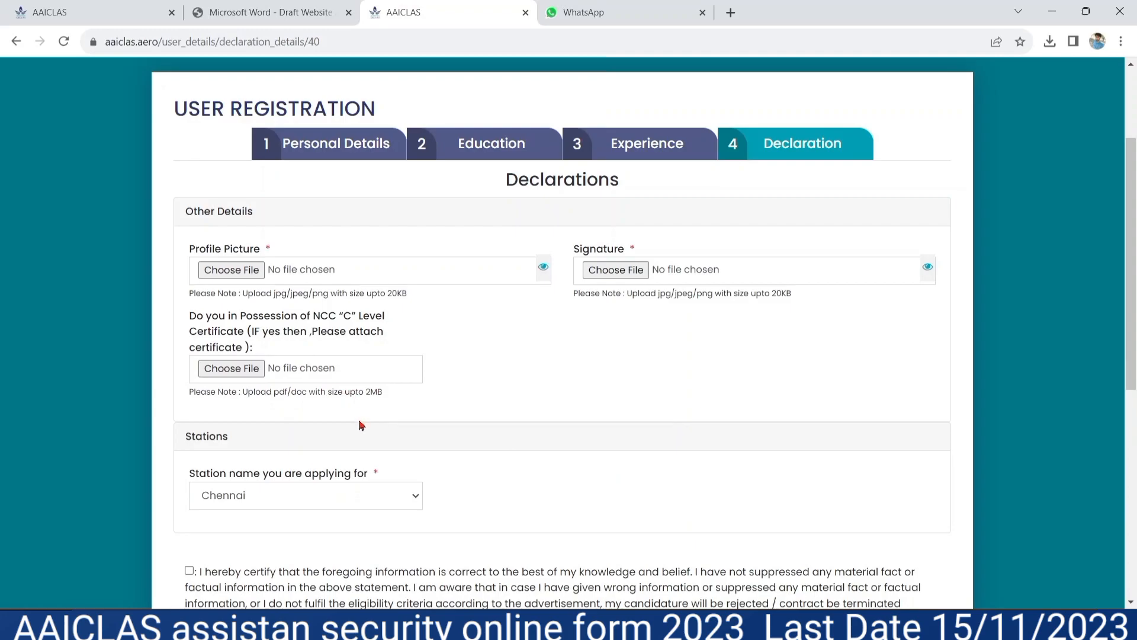
pyautogui.scroll(-1, 361, 424)
pyautogui.scroll(-2, 361, 425)
pyautogui.scroll(-2, 361, 425)
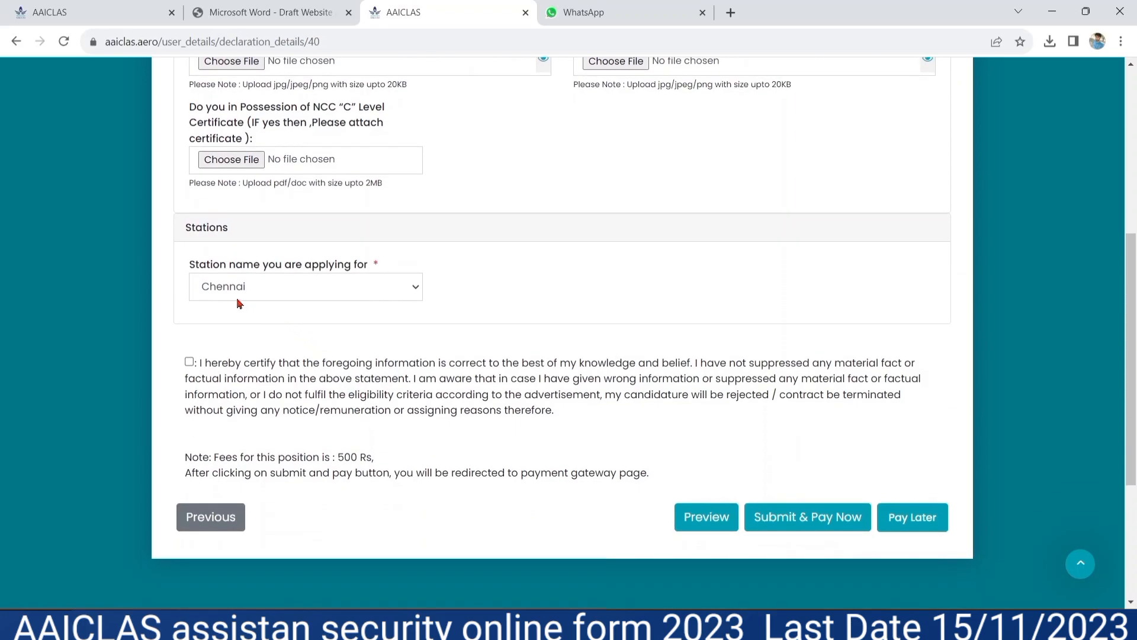
pyautogui.click(342, 282)
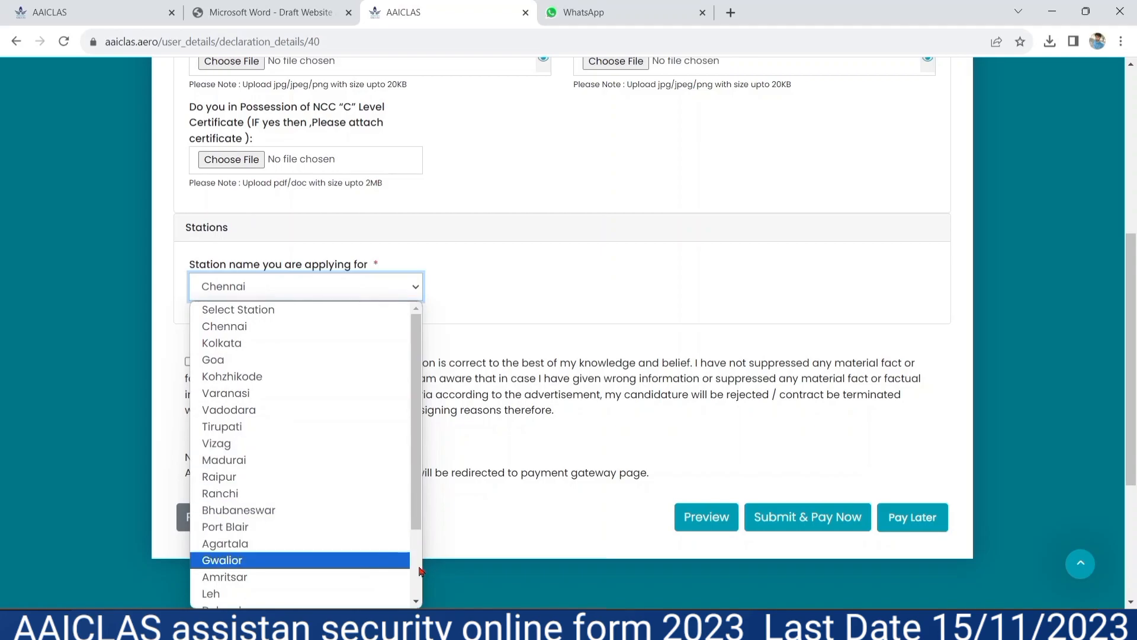
pyautogui.click(419, 571)
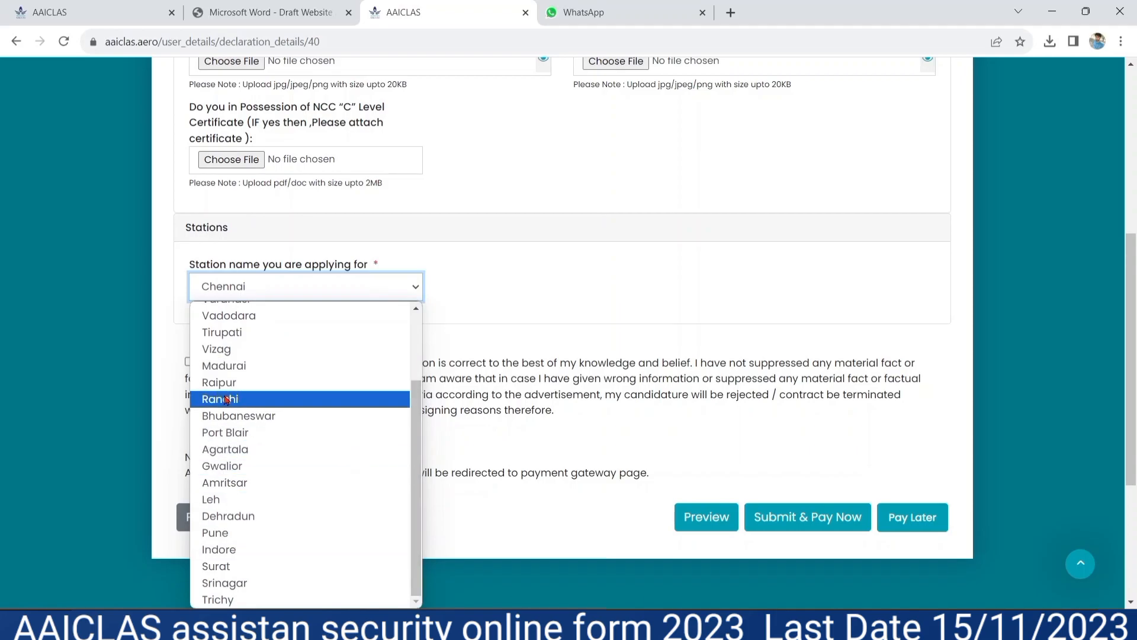
pyautogui.click(226, 397)
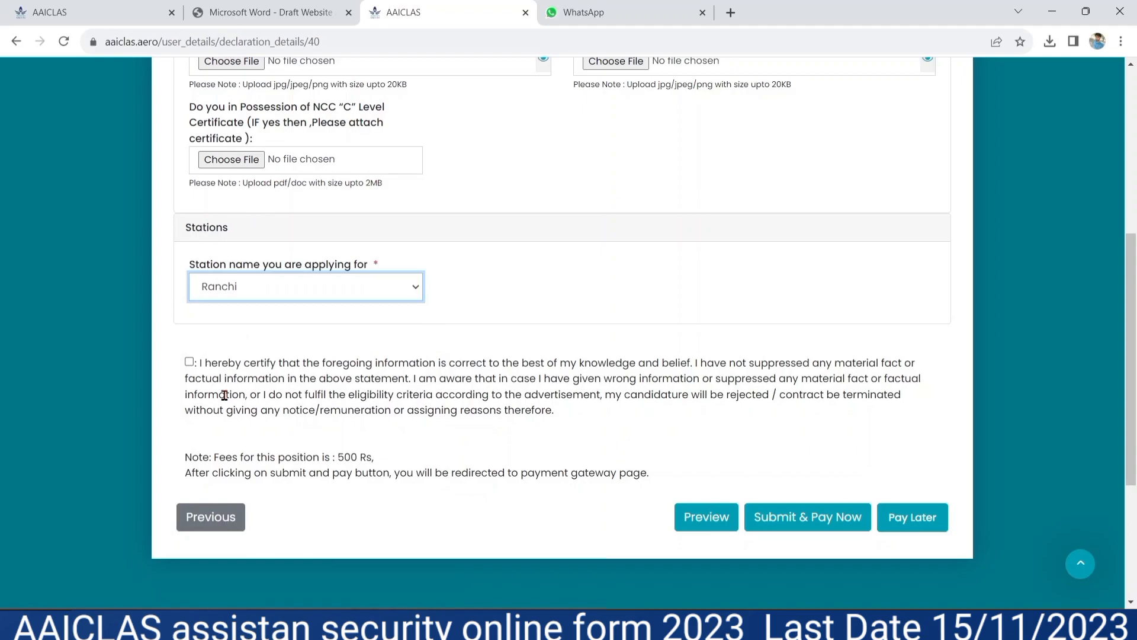
# Accept the certification statement and submit the application to proceed to the fee payment.
pyautogui.click(189, 363)
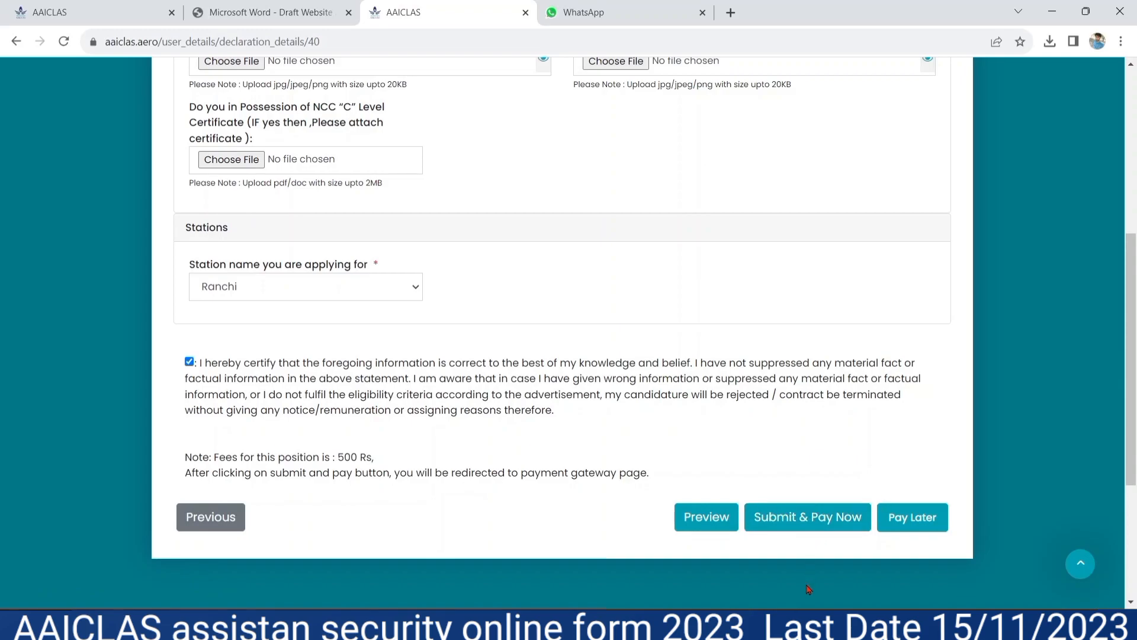
pyautogui.click(771, 522)
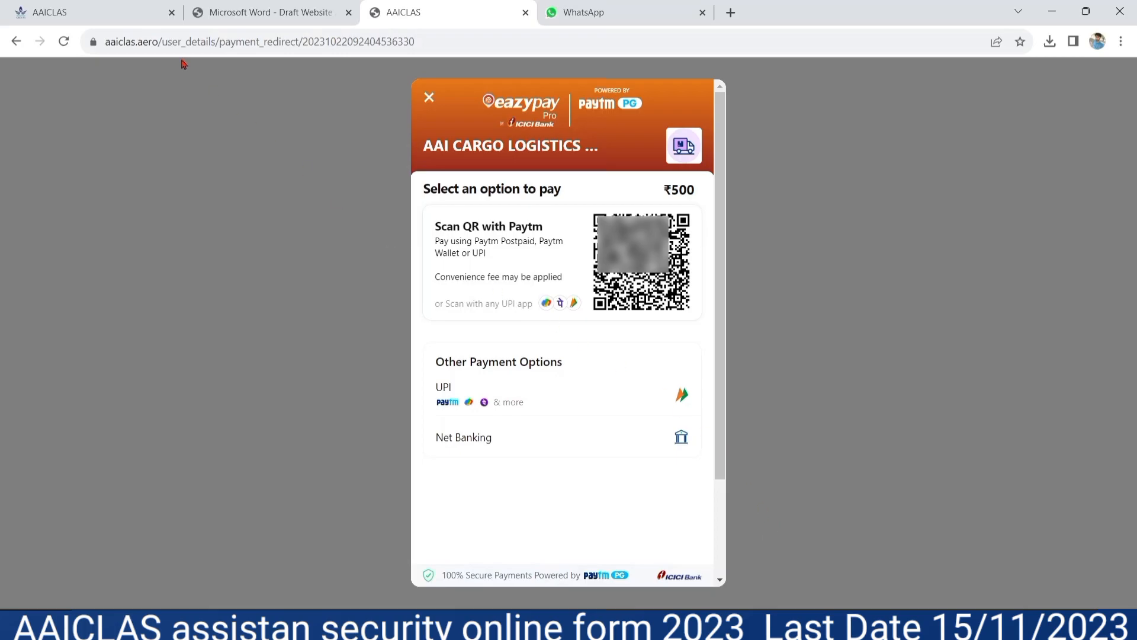
# Return to the already open AAICLAS Career page and view the top of its Open Positions section.
pyautogui.click(105, 9)
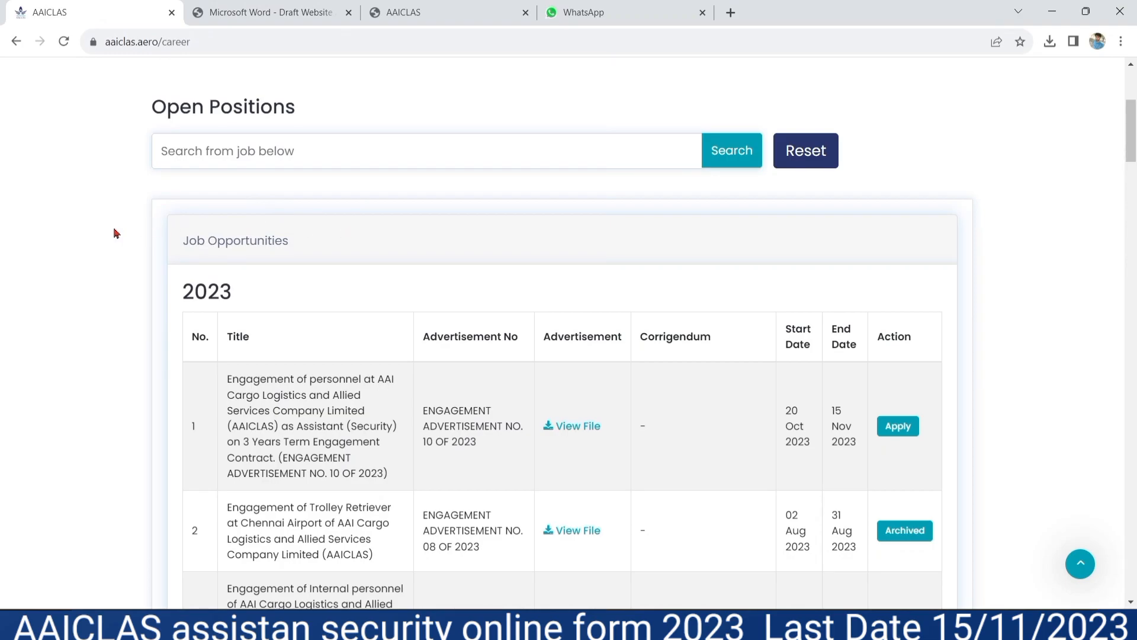
pyautogui.scroll(4, 114, 232)
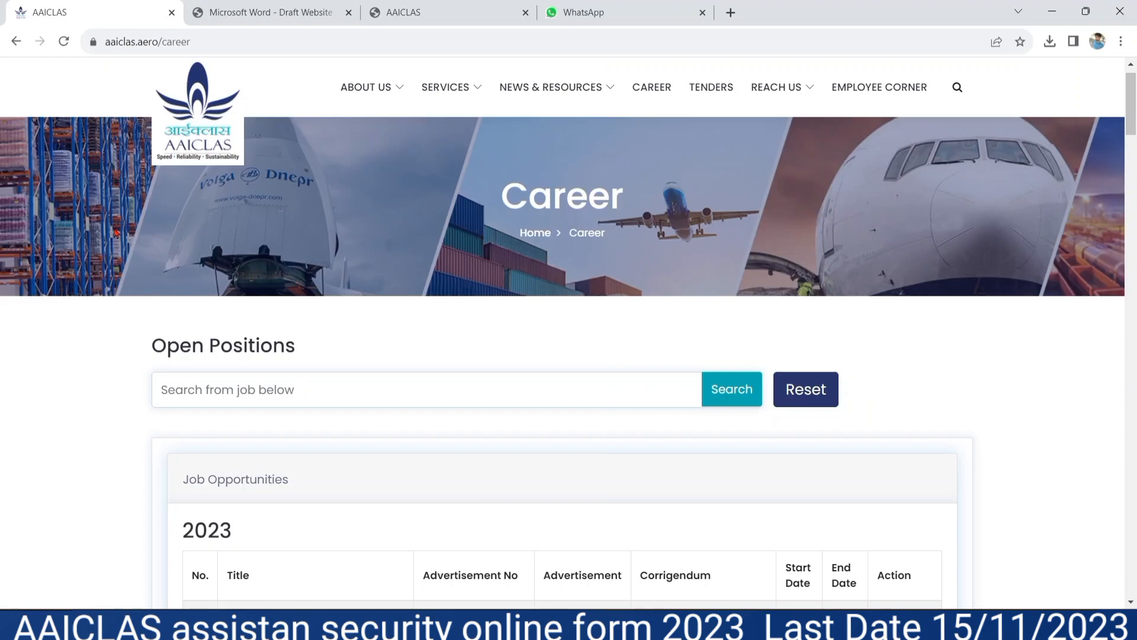
pyautogui.scroll(-1, 116, 232)
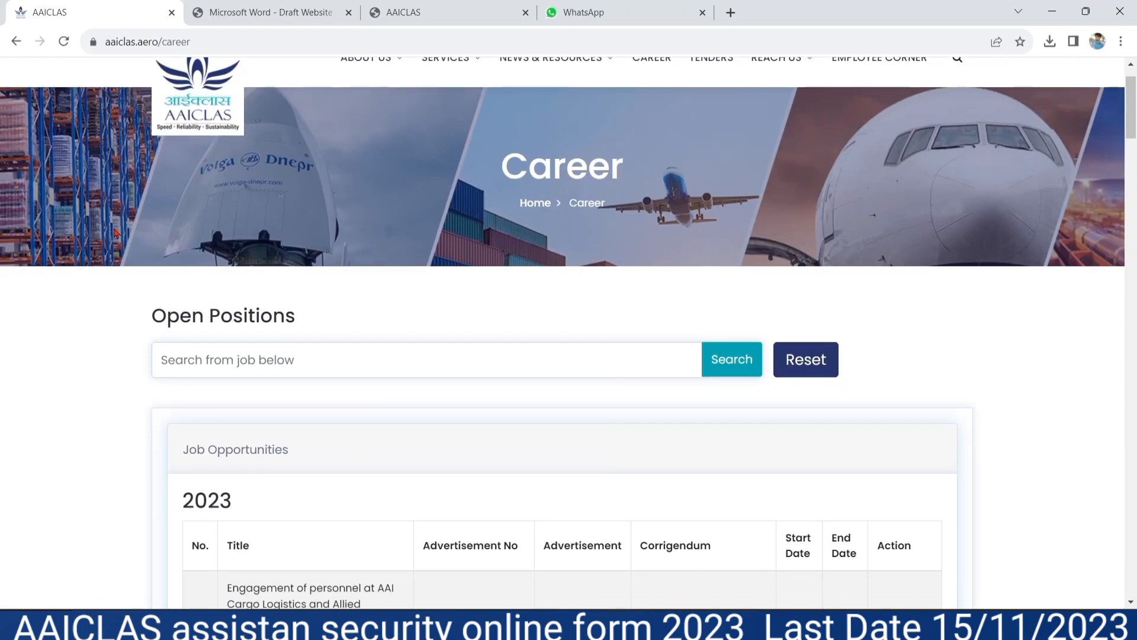
pyautogui.scroll(1, 116, 233)
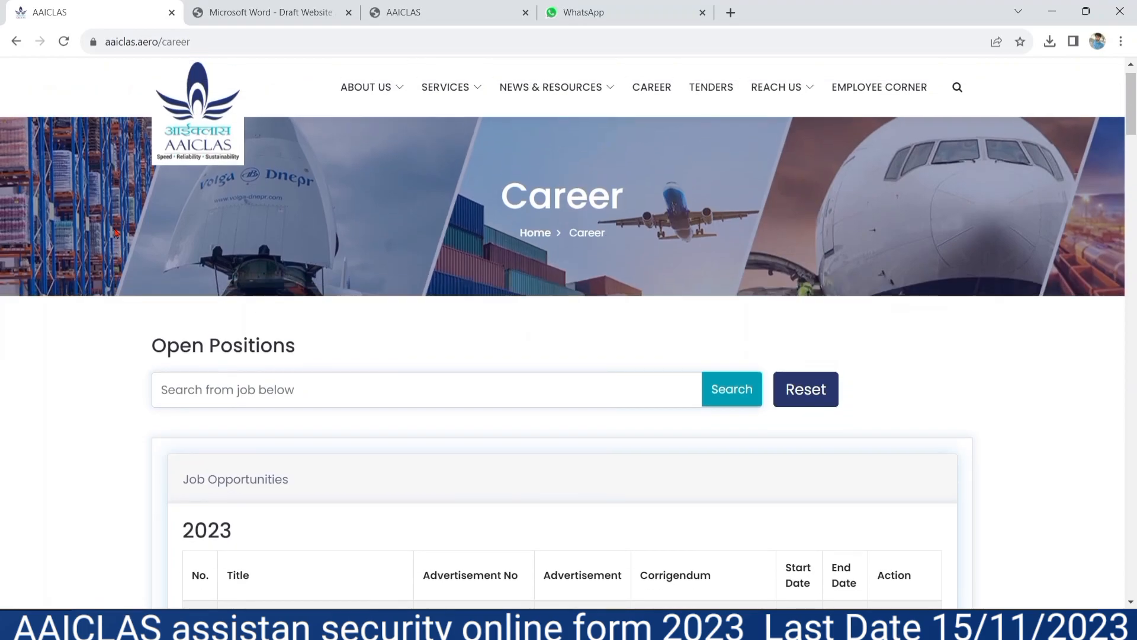